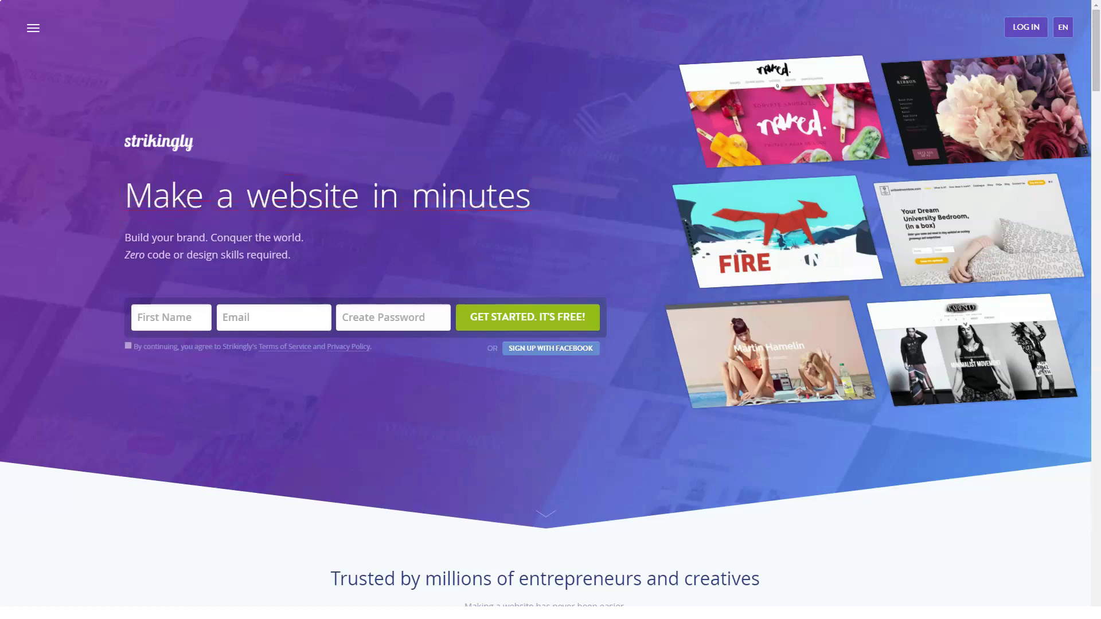
# Step: Scroll through the homepage's customer site showcase, then return to the top
pyautogui.scroll(-2, 546, 321)
pyautogui.scroll(-1, 546, 321)
pyautogui.scroll(-2, 546, 321)
pyautogui.scroll(-1, 546, 321)
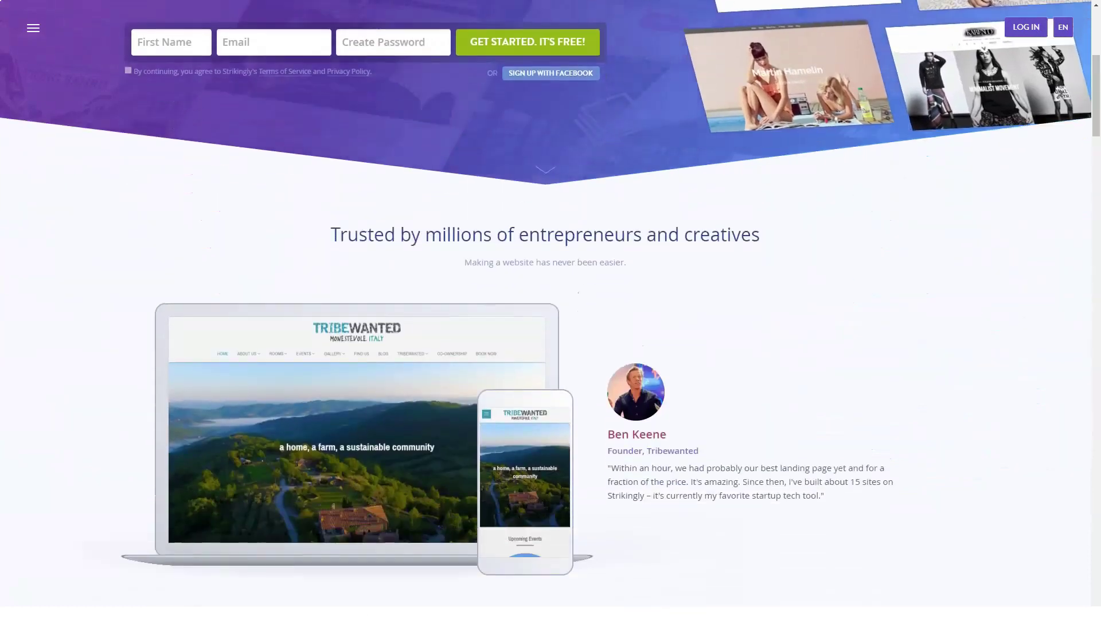
pyautogui.scroll(-1, 546, 321)
pyautogui.scroll(-2, 546, 321)
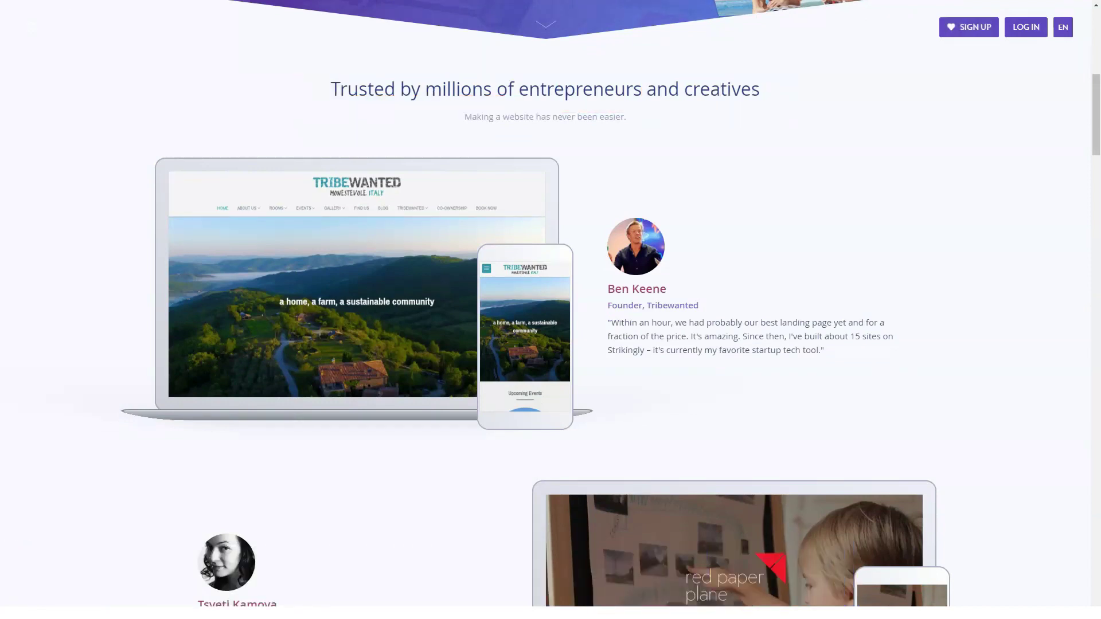
pyautogui.scroll(-2, 546, 310)
pyautogui.scroll(-3, 546, 310)
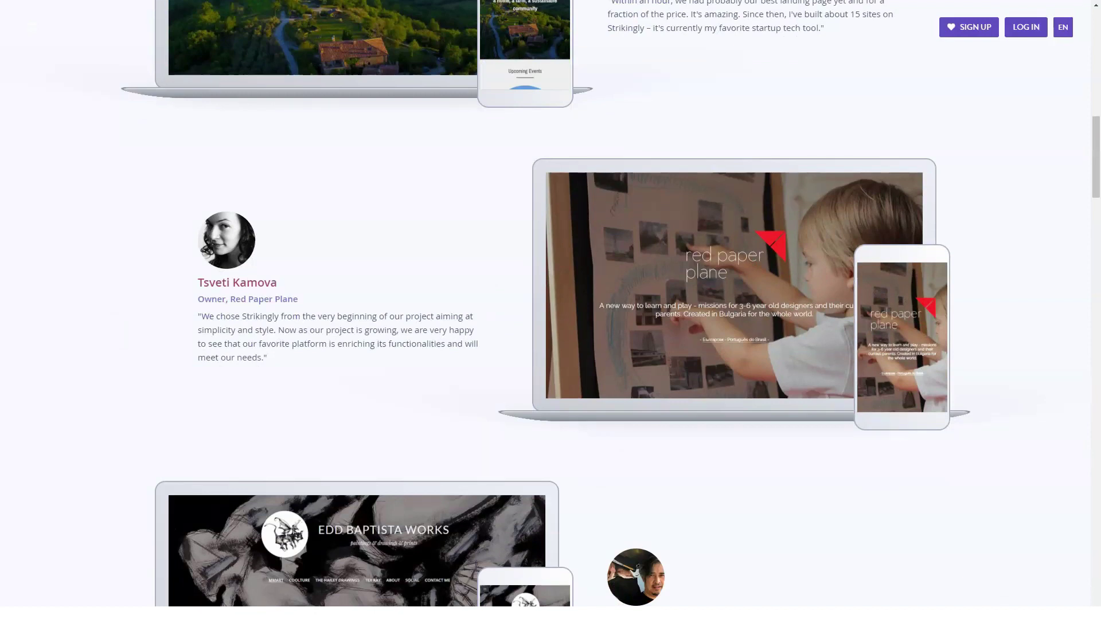
pyautogui.scroll(-3, 546, 310)
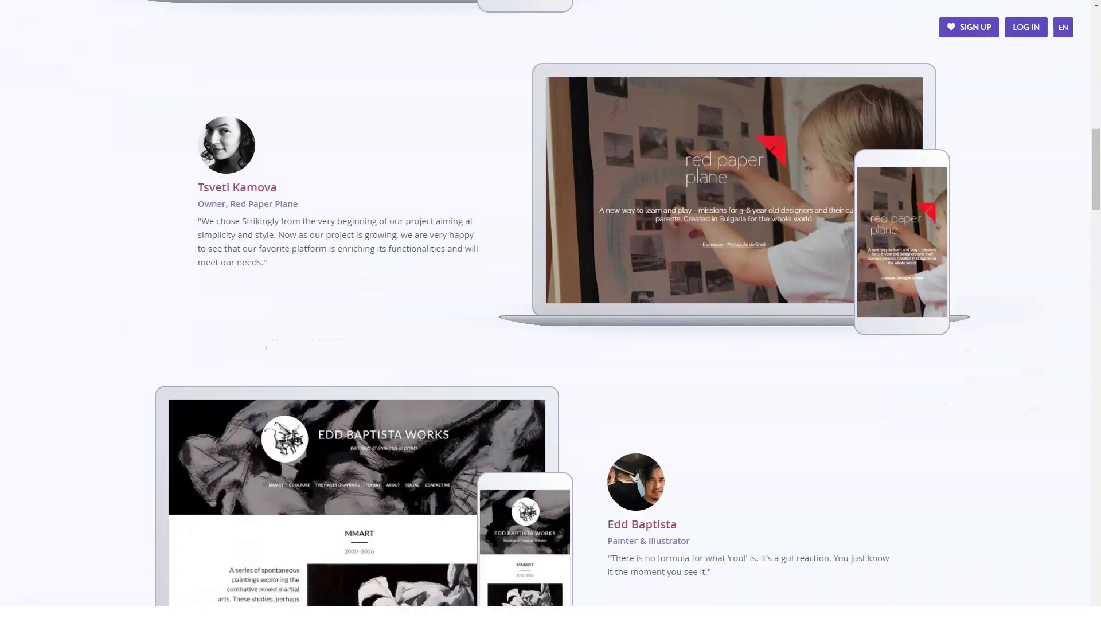
pyautogui.scroll(-3, 545, 310)
pyautogui.scroll(-1, 546, 309)
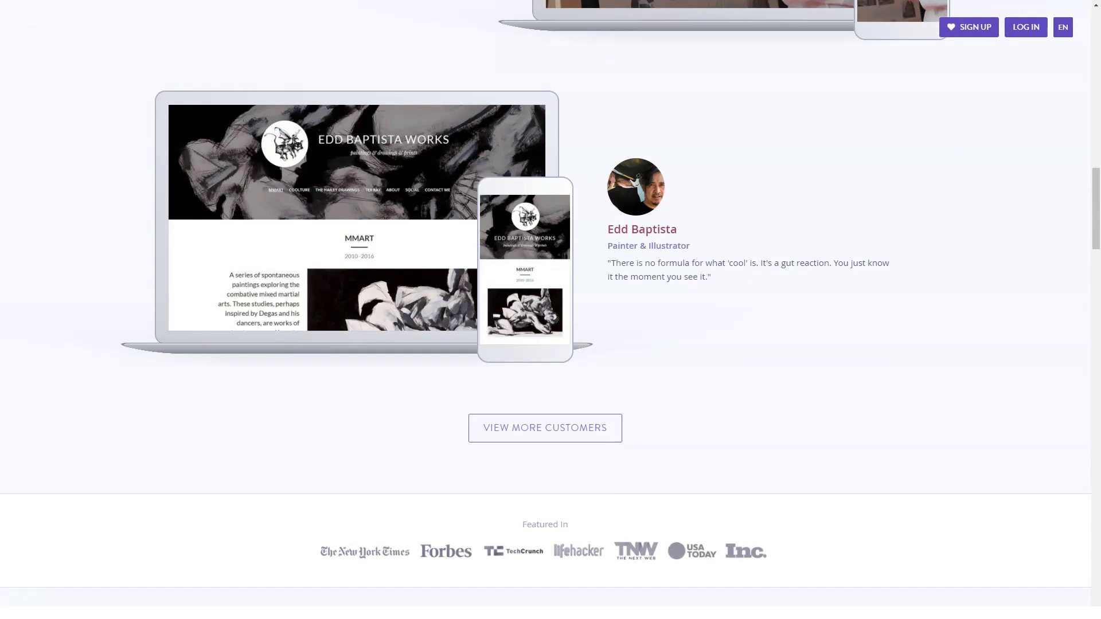
pyautogui.scroll(-2, 545, 309)
pyautogui.scroll(-2, 545, 310)
pyautogui.scroll(-2, 545, 309)
pyautogui.scroll(-3, 545, 309)
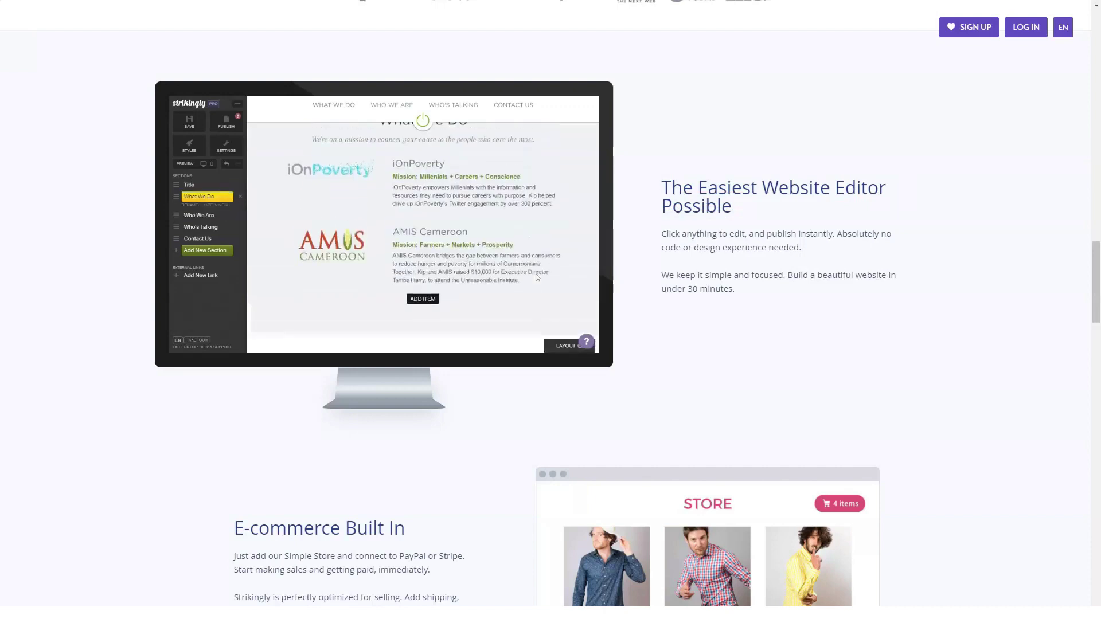
pyautogui.scroll(-1, 550, 310)
pyautogui.scroll(-3, 551, 310)
pyautogui.scroll(-2, 550, 309)
pyautogui.scroll(-1, 551, 310)
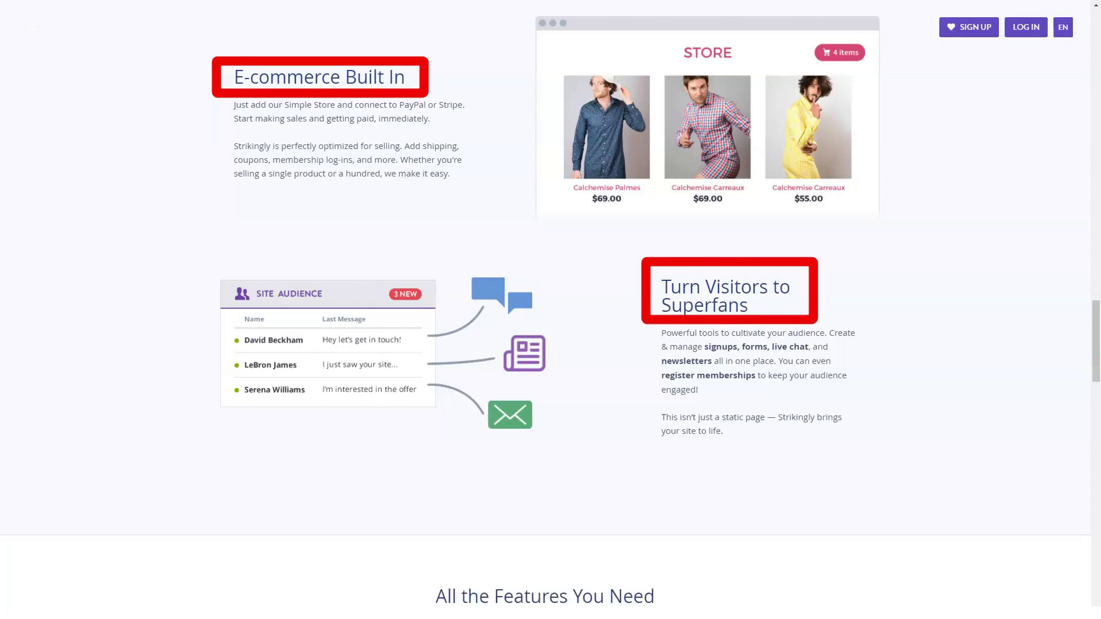
pyautogui.scroll(-5, 545, 302)
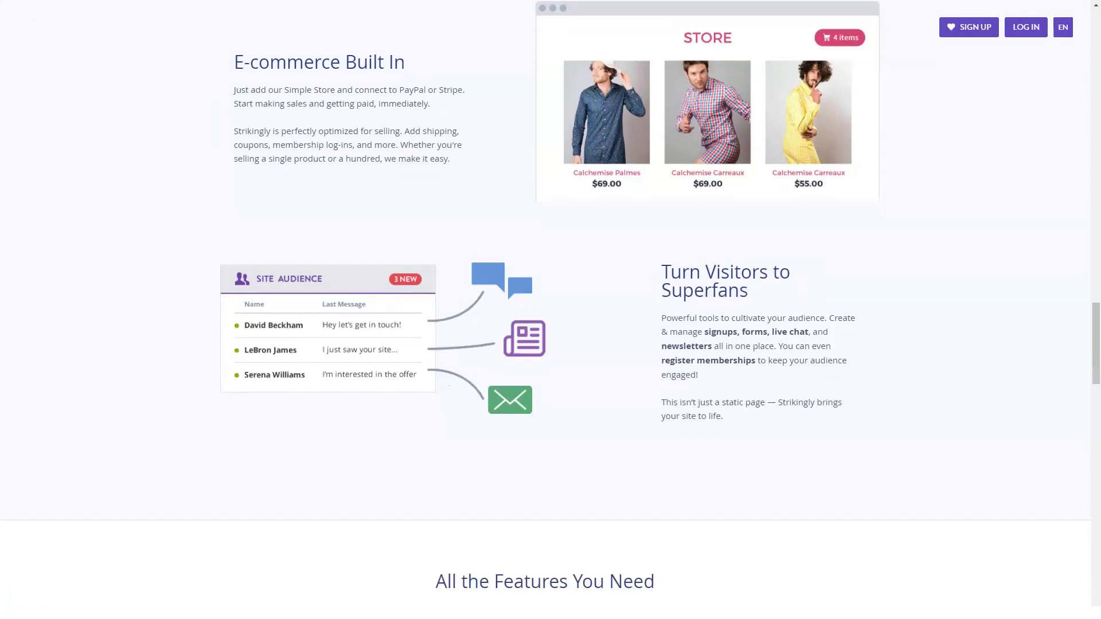
pyautogui.scroll(-3, 550, 310)
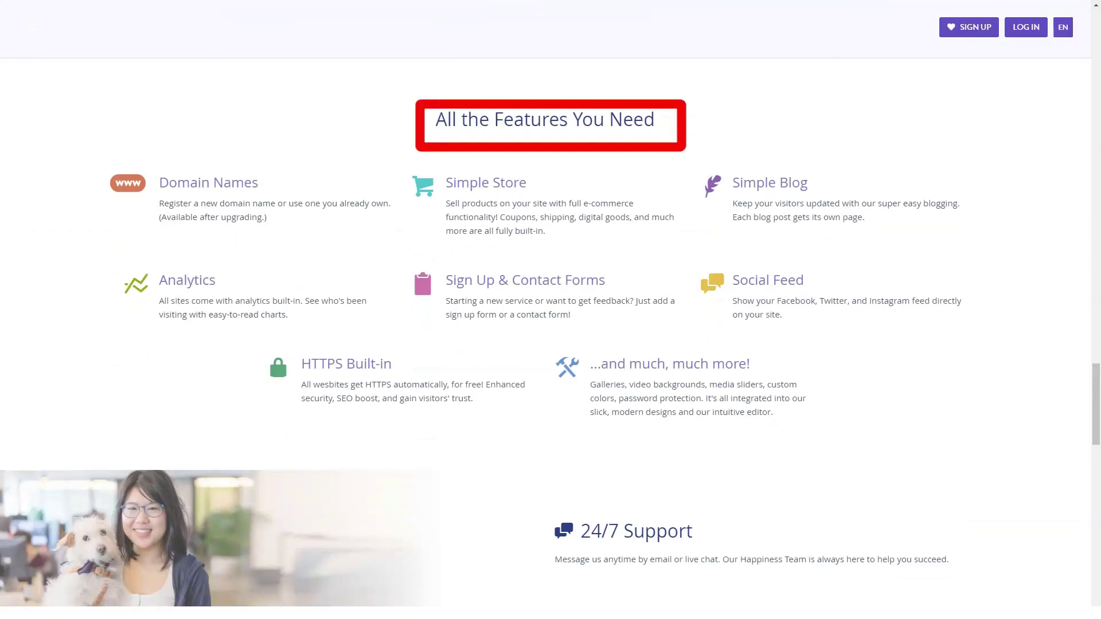
pyautogui.scroll(-5, 551, 310)
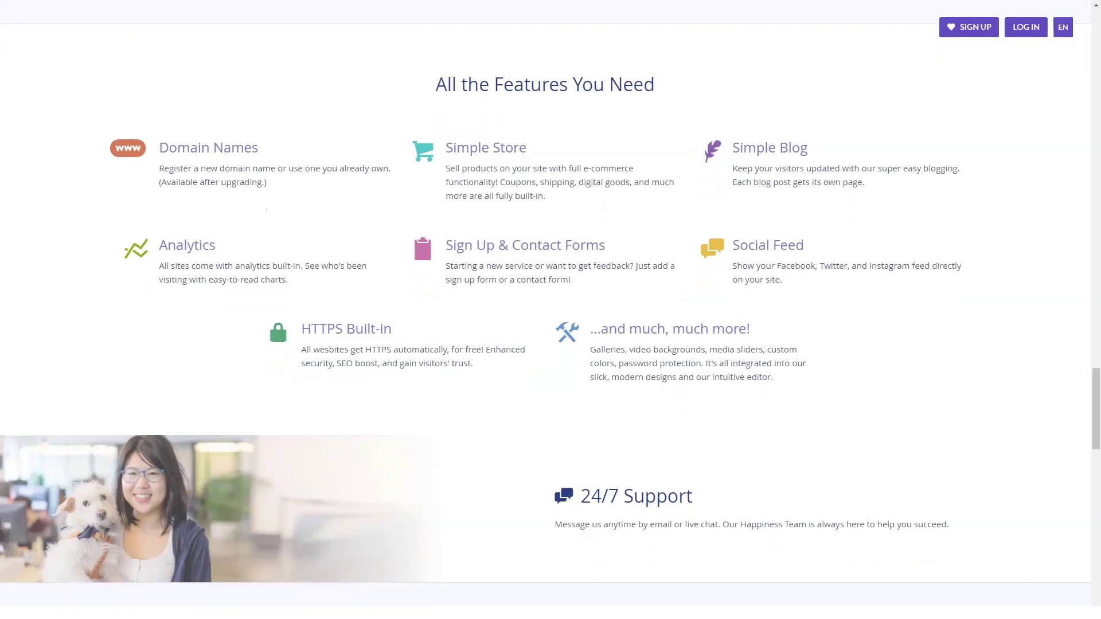
pyautogui.scroll(-2, 550, 309)
pyautogui.scroll(-2, 550, 309)
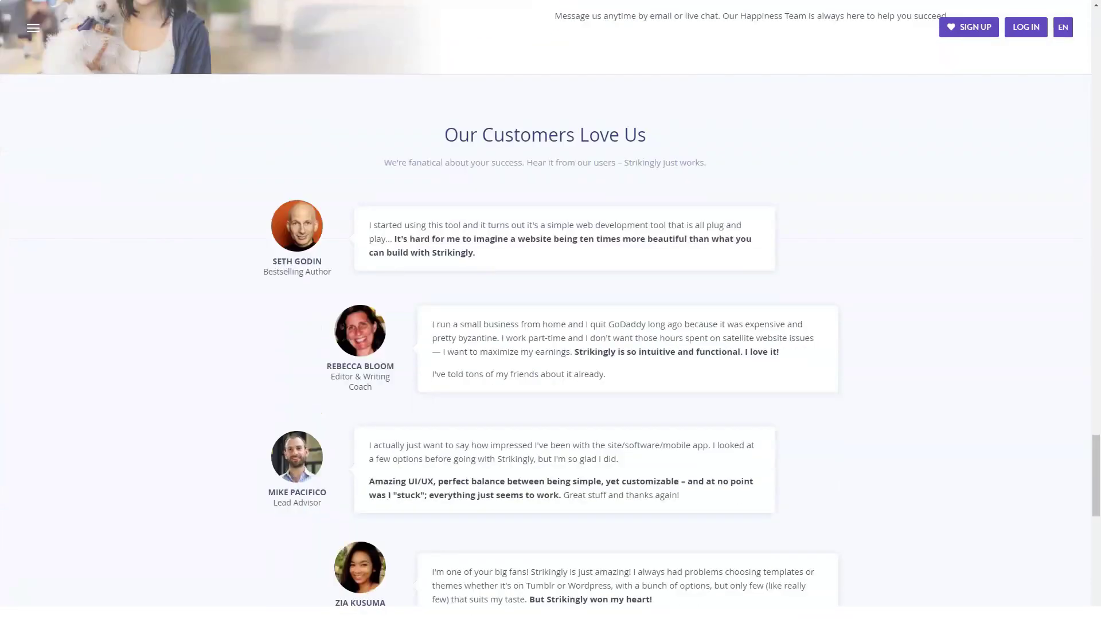
pyautogui.scroll(-1, 551, 310)
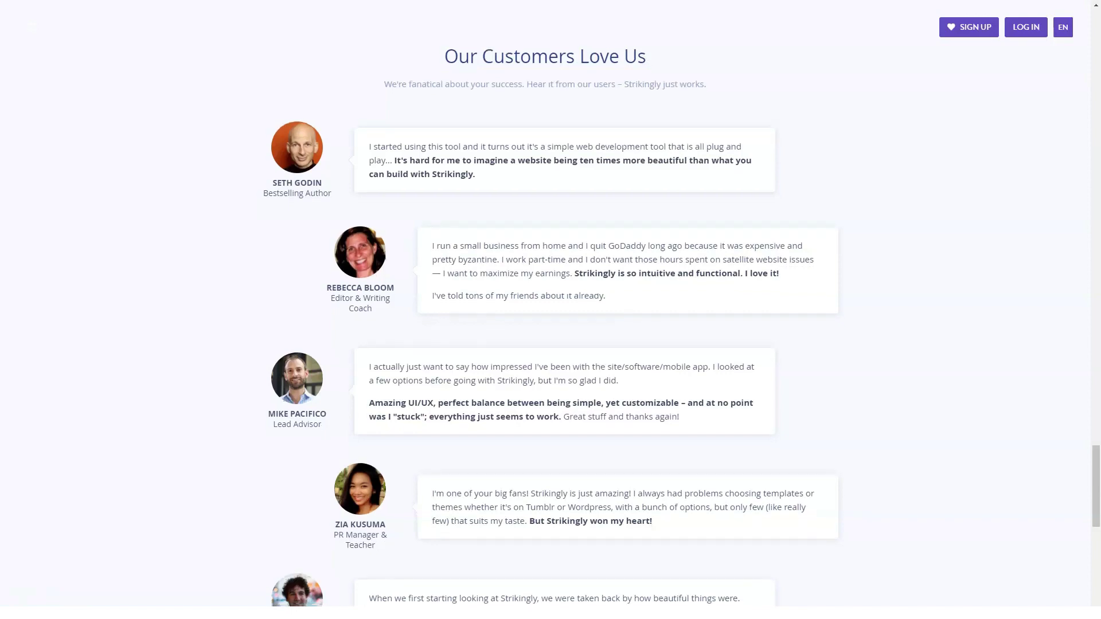
pyautogui.scroll(-3, 551, 310)
pyautogui.scroll(-2, 551, 310)
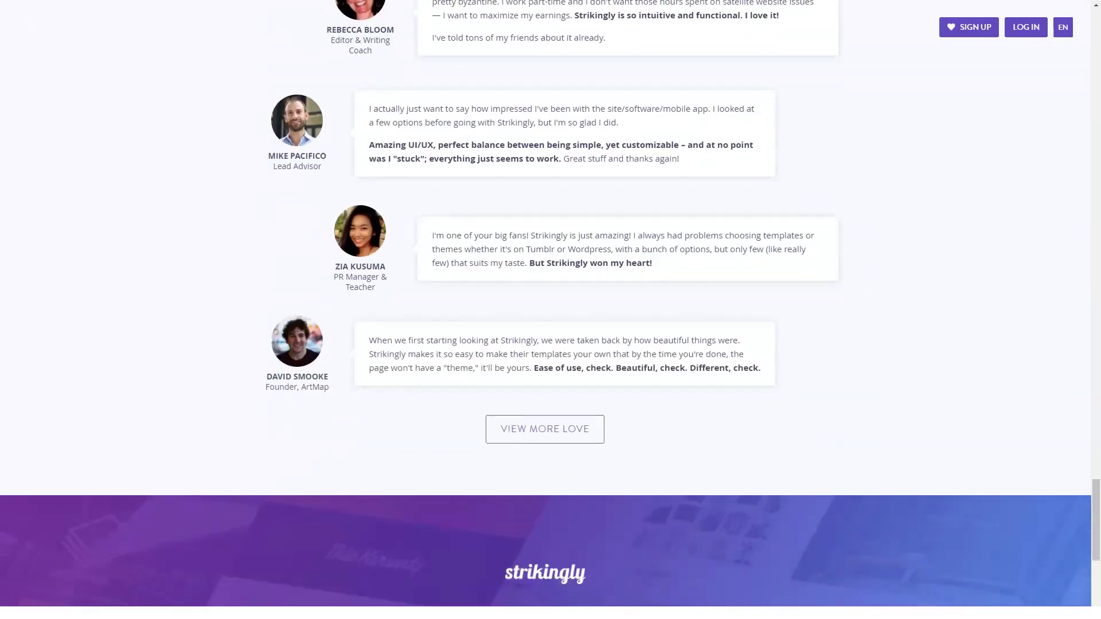
pyautogui.scroll(-2, 551, 310)
pyautogui.scroll(-2, 551, 309)
pyautogui.scroll(-2, 551, 310)
pyautogui.scroll(-1, 550, 310)
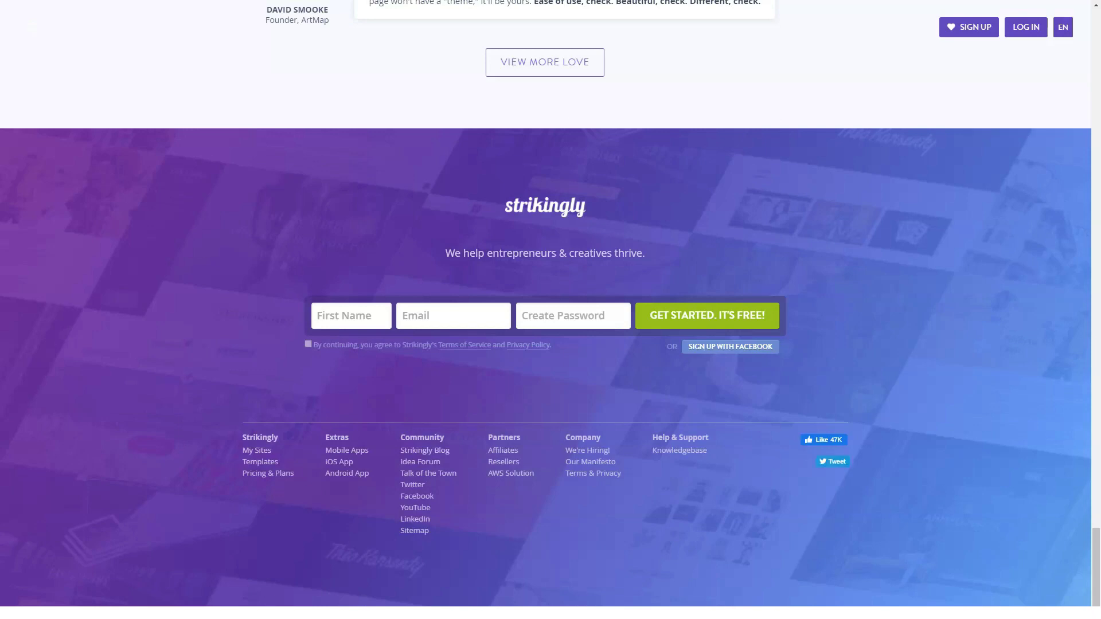
pyautogui.press('Home')
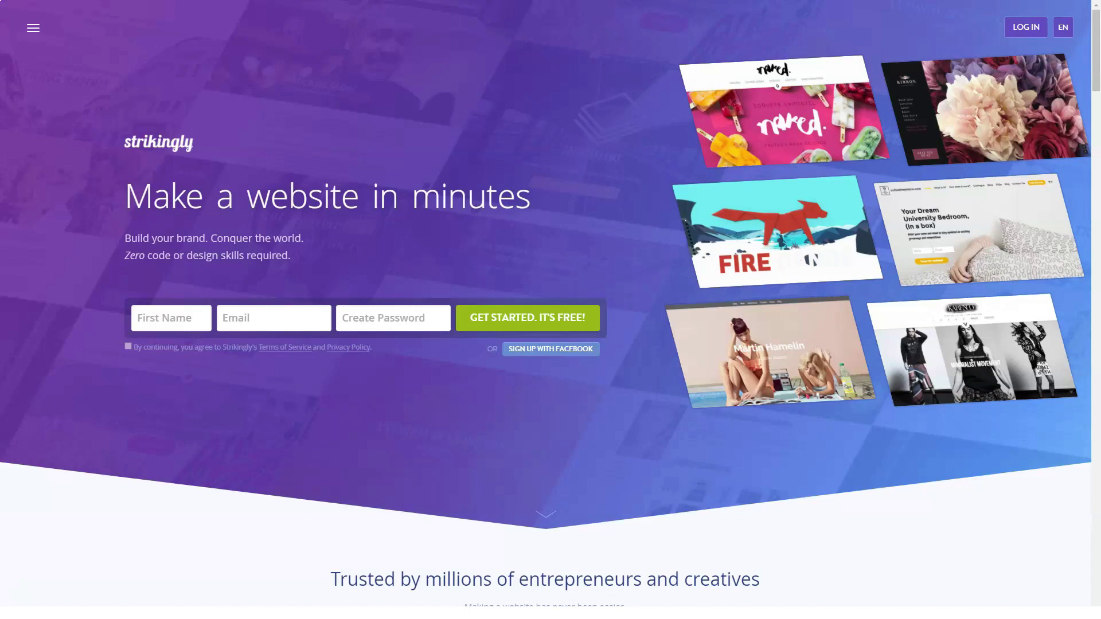
# Step: Go to the Templates page from the navigation drawer and browse the template gallery
pyautogui.click(32, 28)
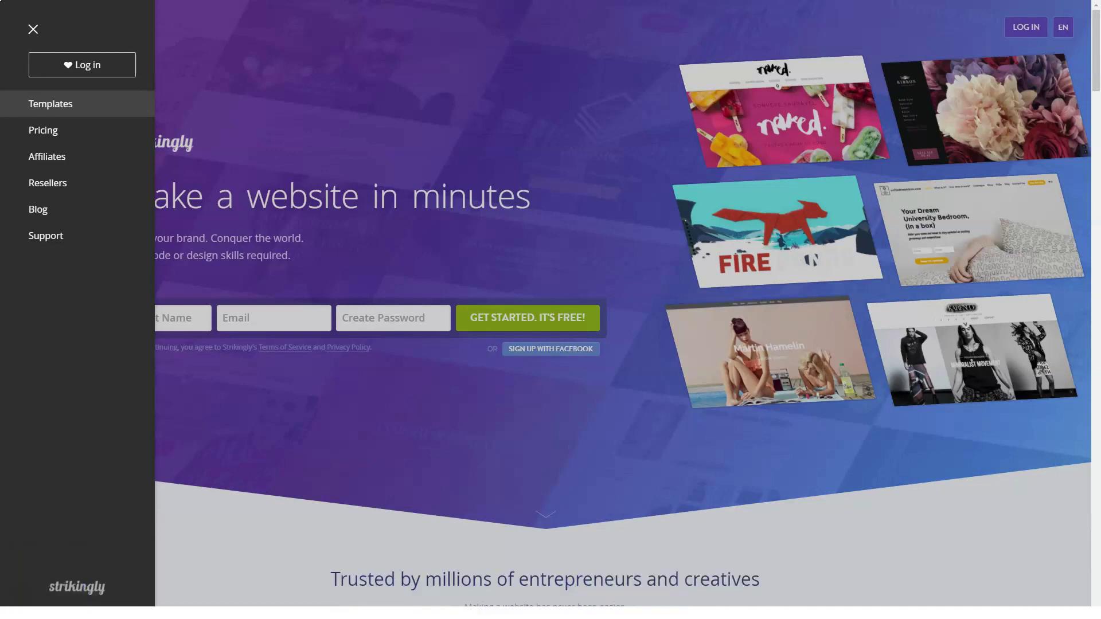
pyautogui.click(51, 104)
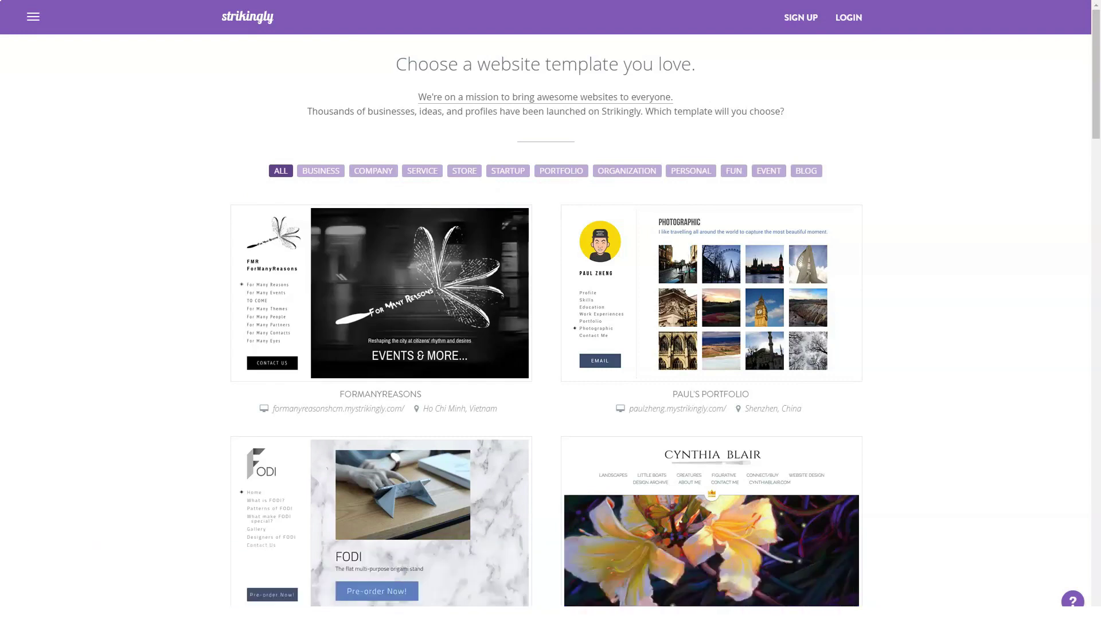
pyautogui.scroll(-1, 550, 310)
pyautogui.scroll(-1, 550, 310)
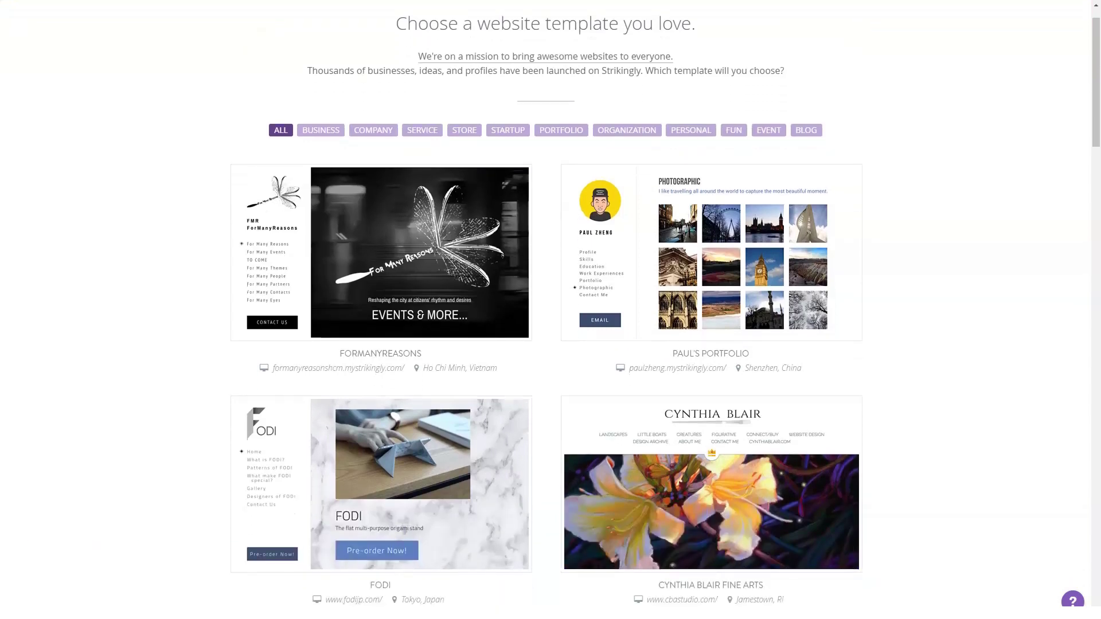
pyautogui.scroll(-1, 551, 310)
pyautogui.scroll(-1, 550, 310)
pyautogui.scroll(-1, 550, 310)
pyautogui.scroll(-1, 551, 310)
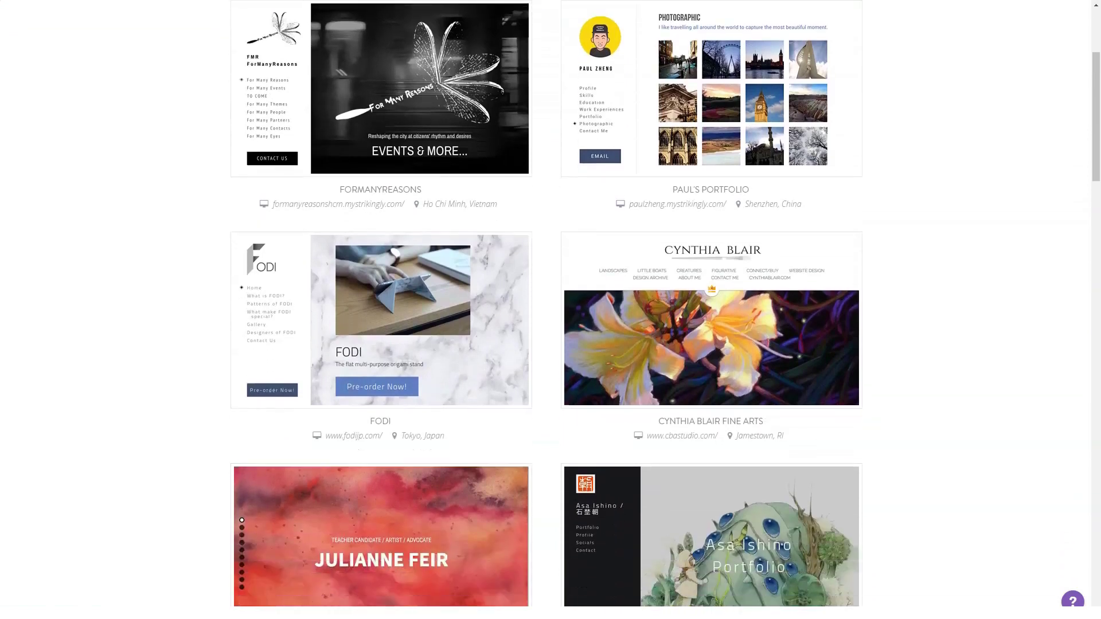
pyautogui.scroll(-1, 551, 309)
pyautogui.scroll(-2, 551, 310)
pyautogui.scroll(-1, 551, 309)
pyautogui.scroll(-1, 551, 310)
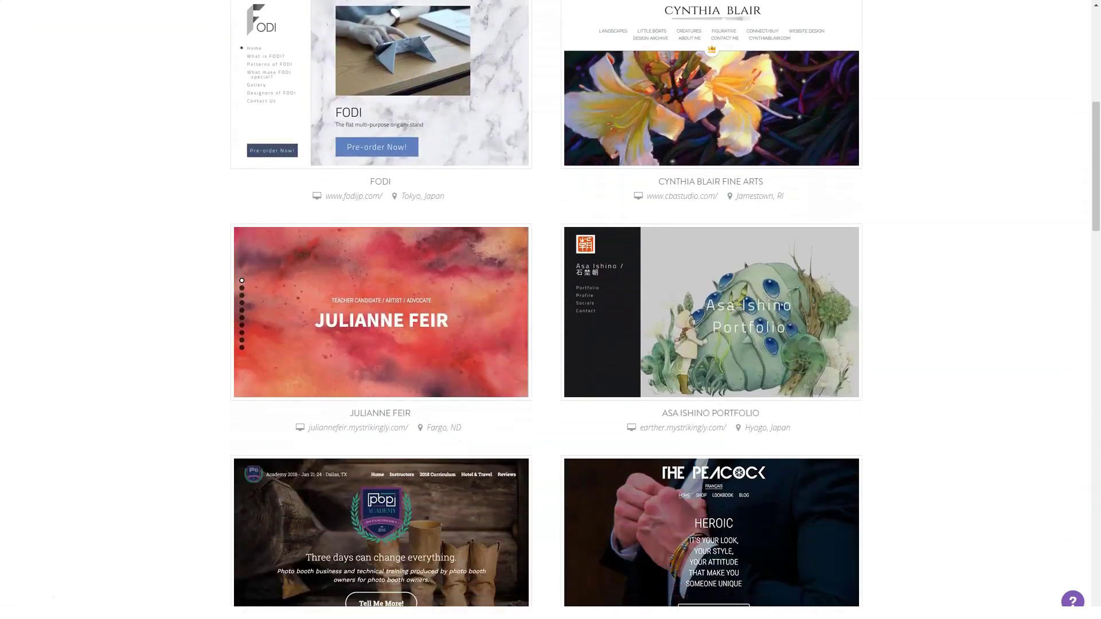
pyautogui.scroll(-1, 550, 309)
pyautogui.scroll(-1, 551, 310)
pyautogui.scroll(-1, 551, 309)
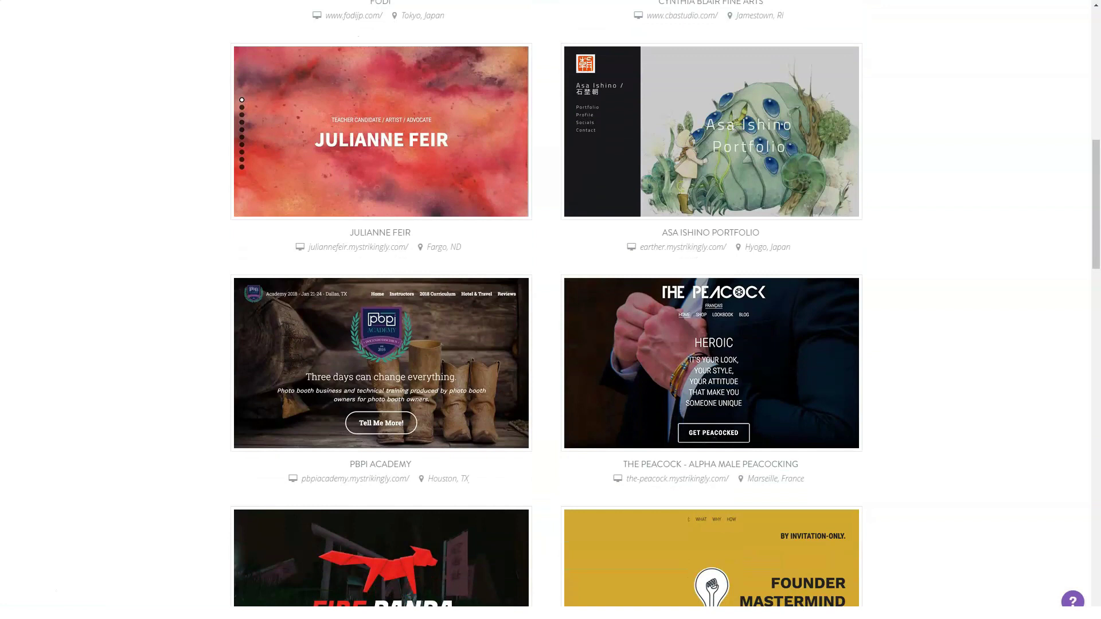
pyautogui.scroll(-1, 550, 310)
pyautogui.scroll(-1, 550, 310)
pyautogui.scroll(-1, 551, 310)
pyautogui.scroll(-1, 551, 309)
pyautogui.scroll(-1, 550, 310)
pyautogui.scroll(-2, 551, 309)
pyautogui.scroll(-1, 551, 310)
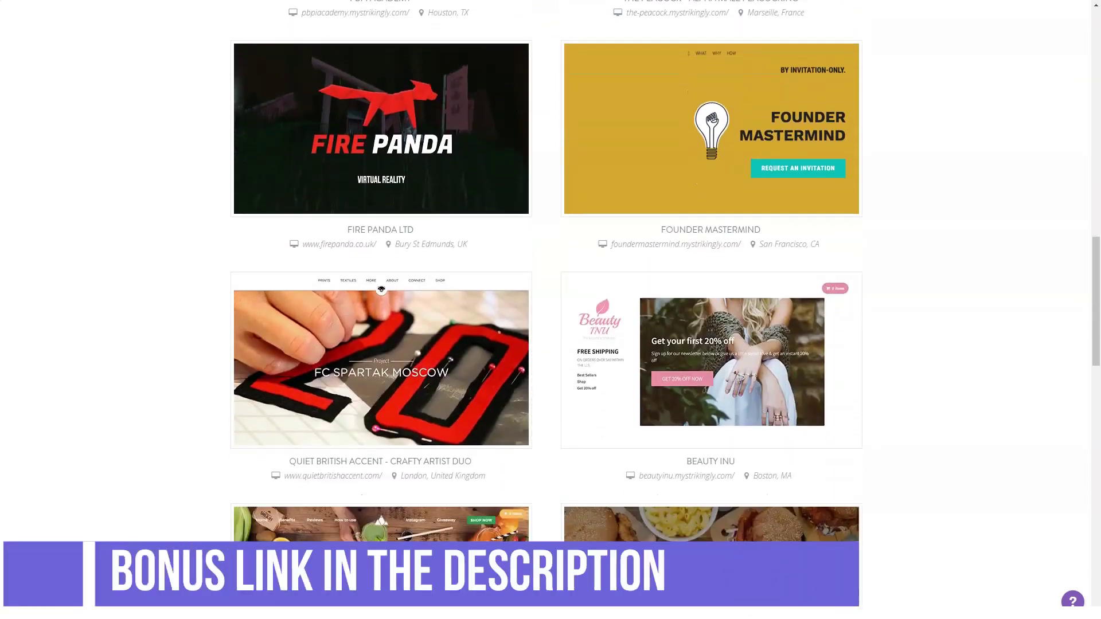
pyautogui.scroll(-1, 551, 309)
pyautogui.scroll(-1, 551, 310)
pyautogui.scroll(-1, 550, 309)
pyautogui.scroll(-2, 550, 310)
pyautogui.scroll(-1, 551, 310)
pyautogui.scroll(-1, 550, 309)
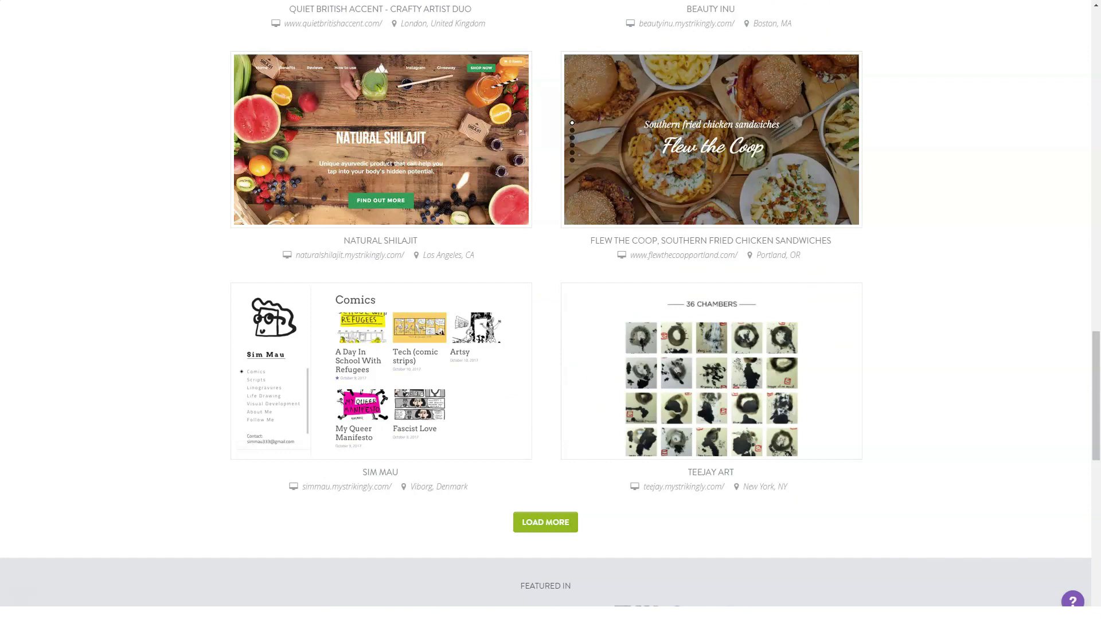
pyautogui.press('Home')
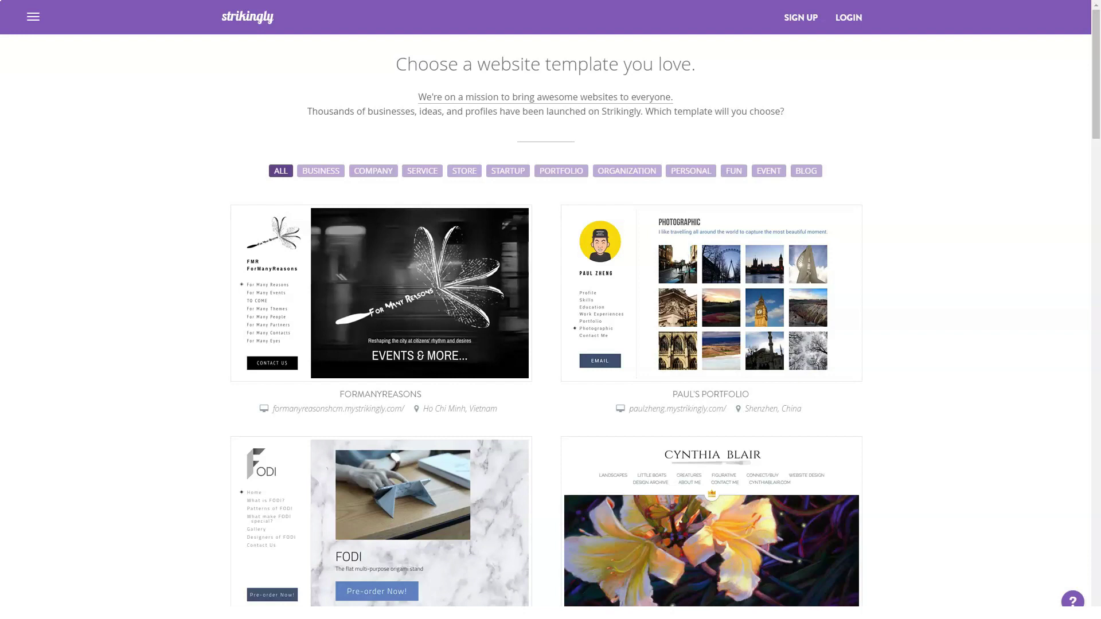
# Step: Go to the pricing page from the navigation drawer and review the Limited, Pro and VIP plans
pyautogui.click(33, 16)
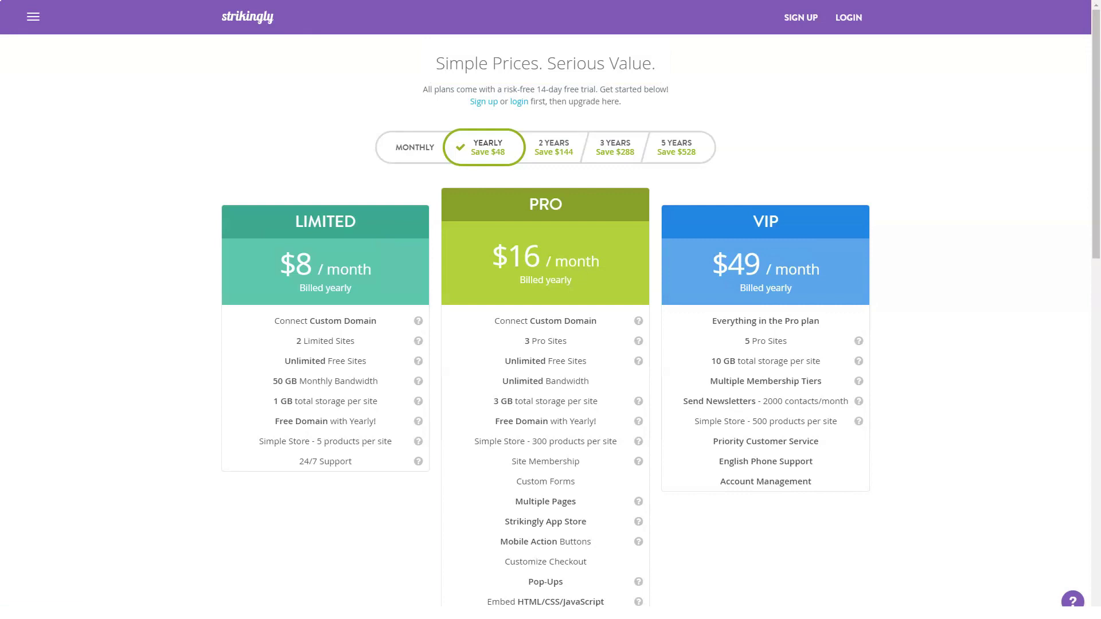
pyautogui.scroll(-1, 550, 310)
pyautogui.scroll(-1, 550, 310)
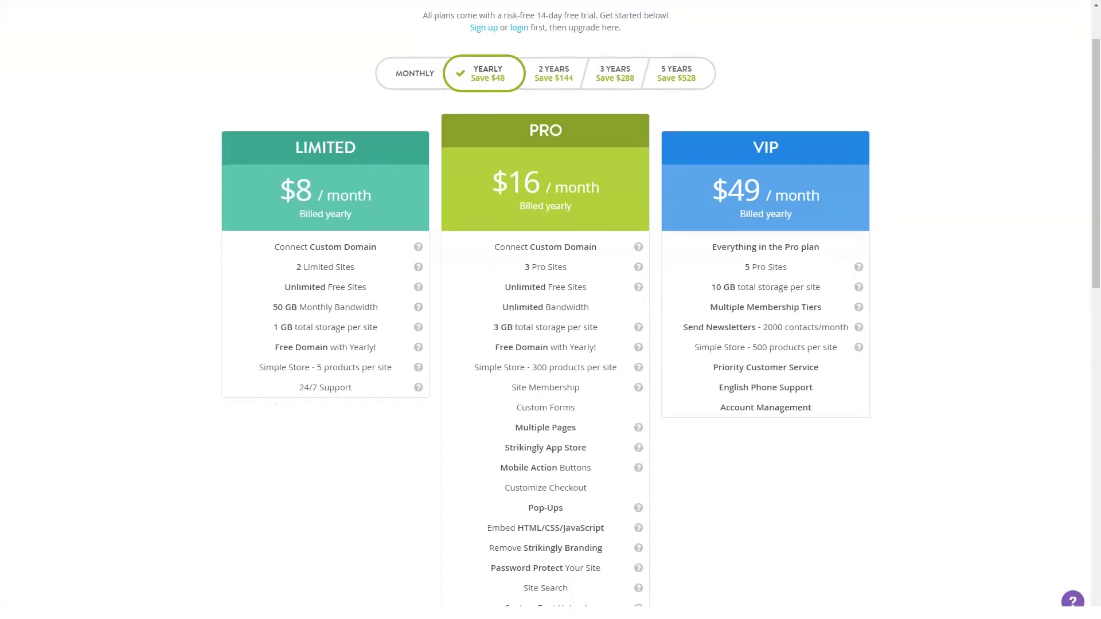
pyautogui.scroll(-2, 551, 310)
pyautogui.scroll(-1, 550, 310)
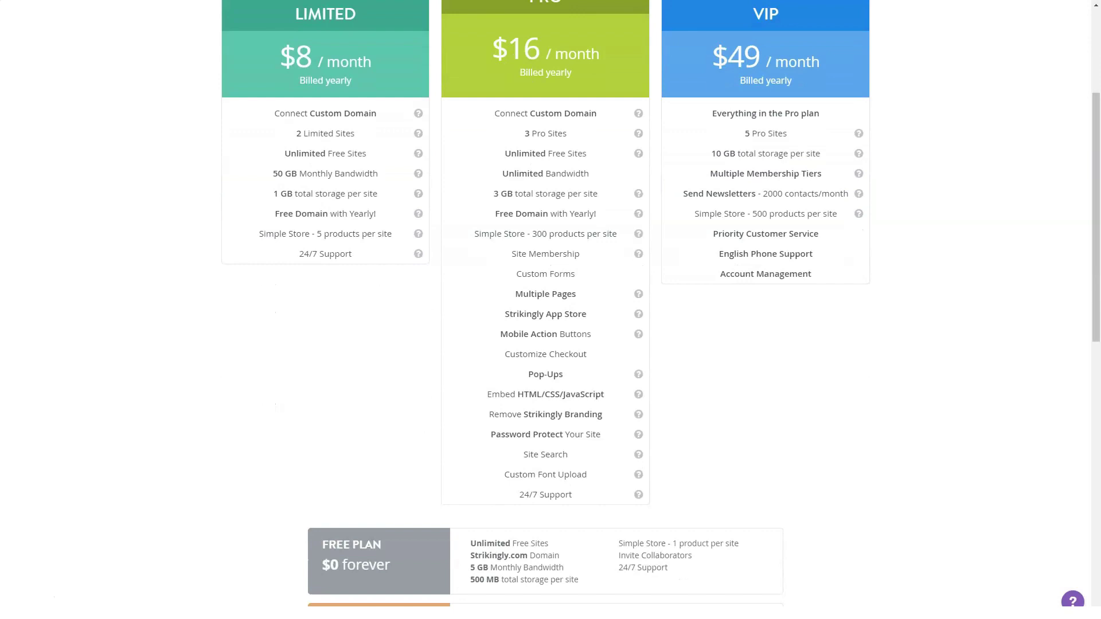
pyautogui.scroll(-1, 551, 310)
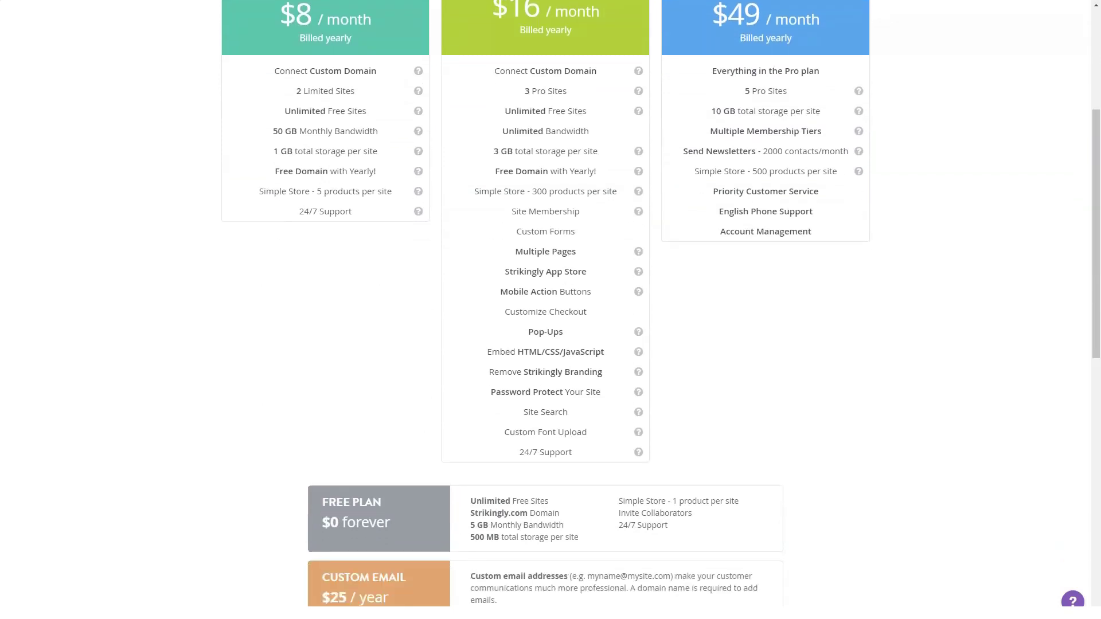
pyautogui.scroll(-2, 551, 310)
pyautogui.scroll(-2, 550, 310)
pyautogui.scroll(-2, 550, 309)
pyautogui.scroll(-2, 551, 310)
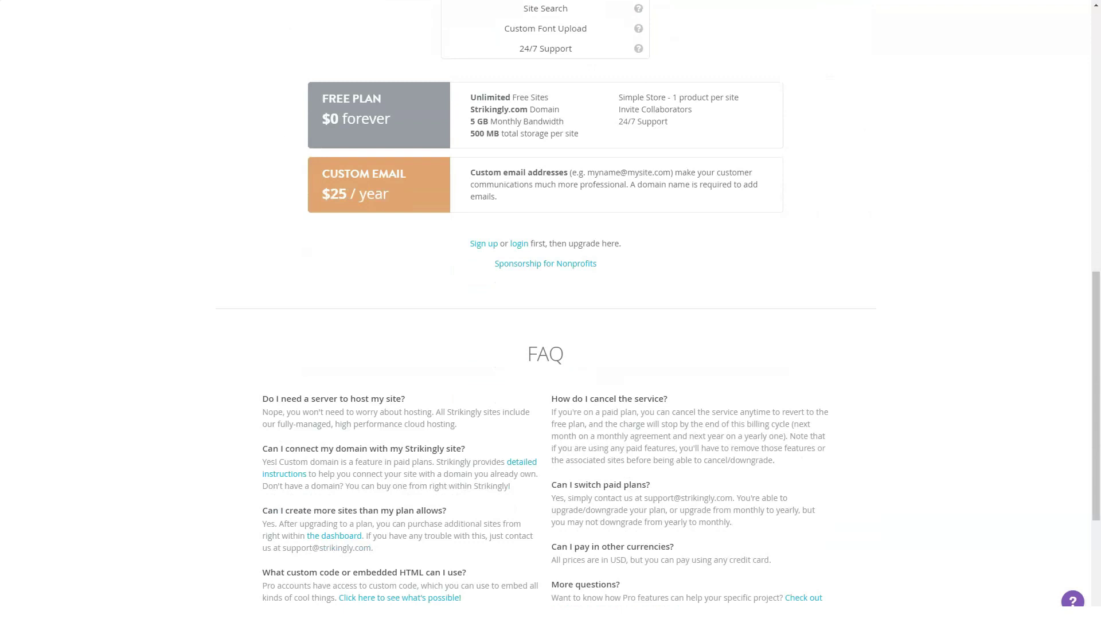
pyautogui.scroll(-1, 551, 309)
pyautogui.scroll(-1, 550, 310)
pyautogui.scroll(-2, 551, 310)
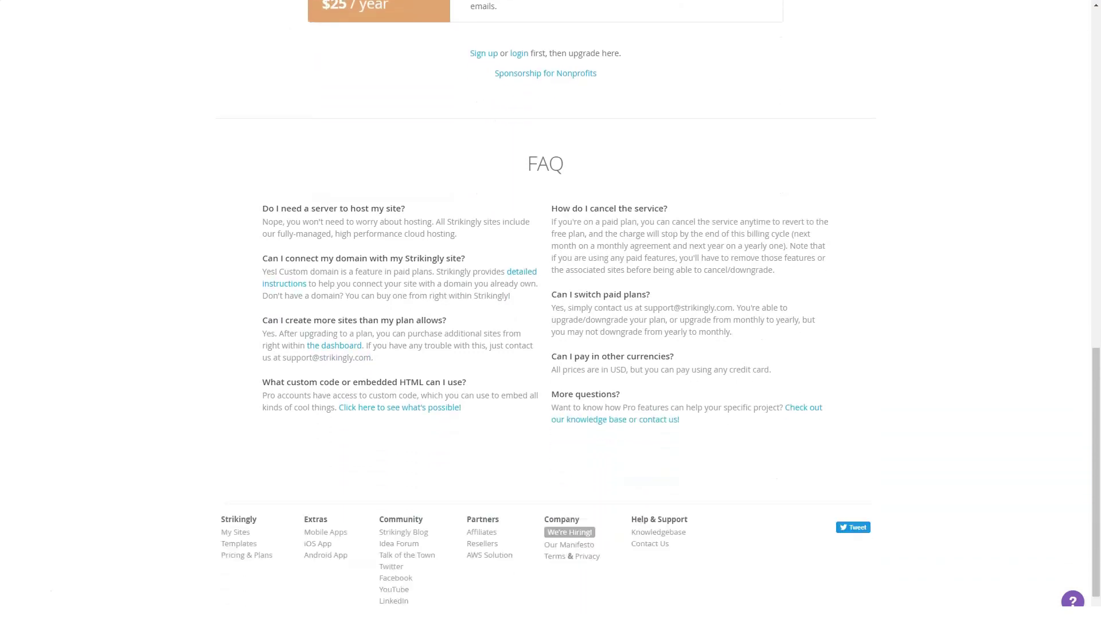
pyautogui.scroll(-1, 550, 310)
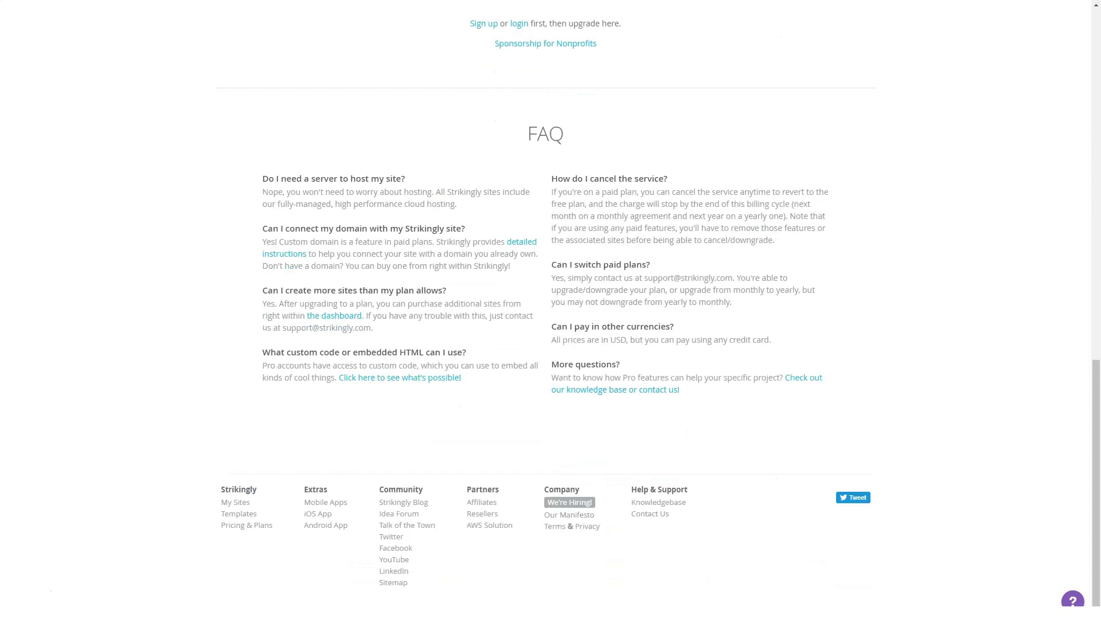
pyautogui.scroll(5, 551, 309)
pyautogui.scroll(15, 550, 310)
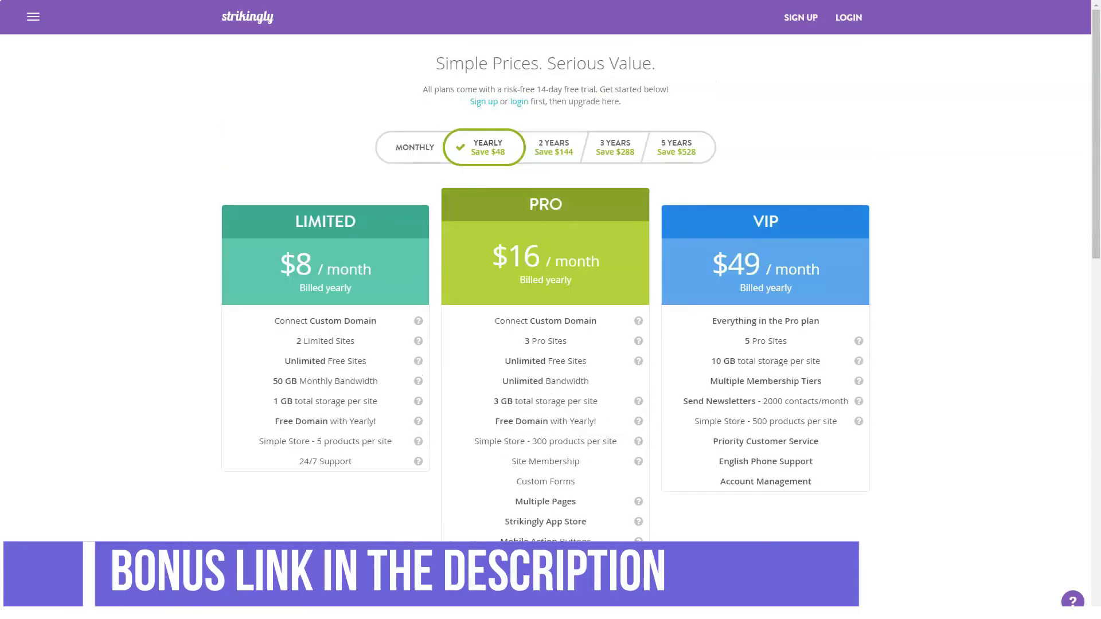
# Step: Switch the pricing to two-year billing and review the plan details
pyautogui.click(547, 148)
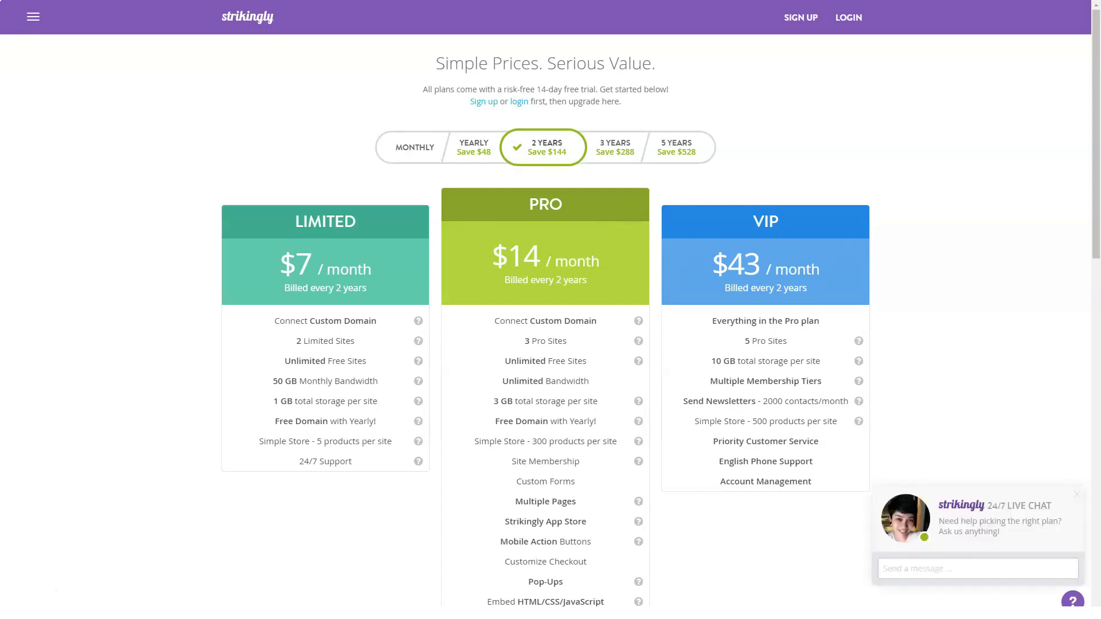
pyautogui.scroll(-2, 550, 310)
pyautogui.scroll(-4, 551, 309)
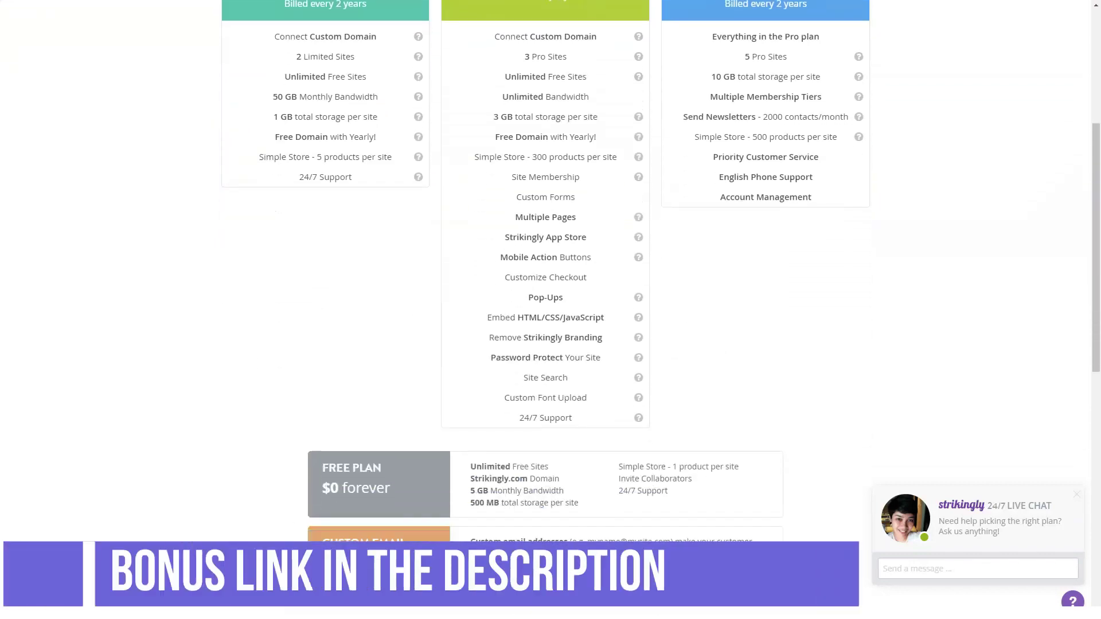
pyautogui.scroll(-2, 550, 310)
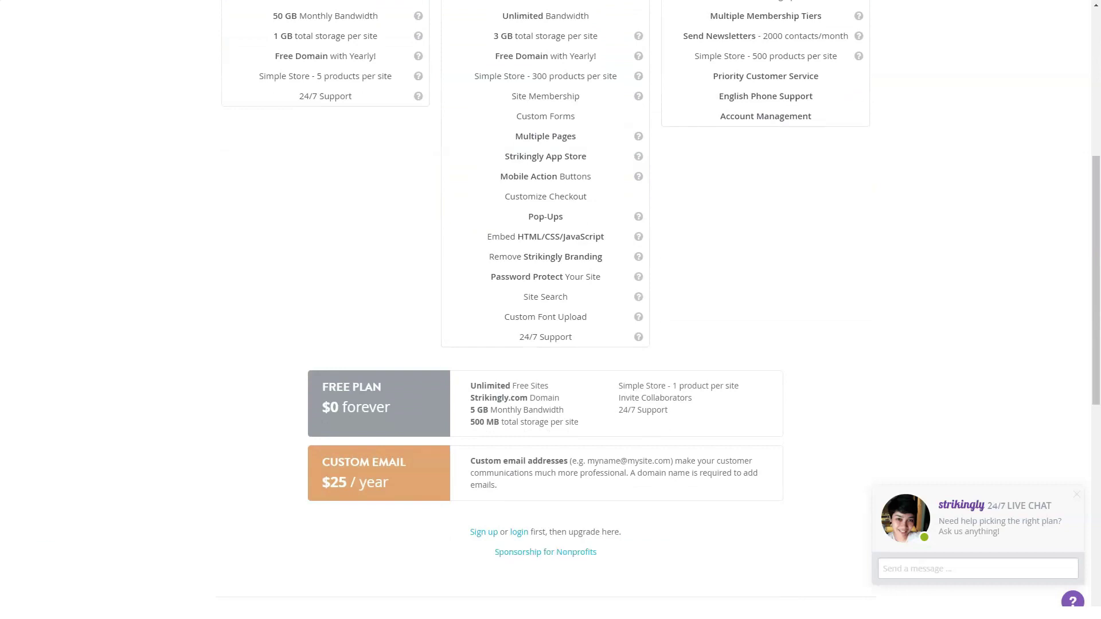
pyautogui.scroll(5, 551, 310)
pyautogui.scroll(3, 550, 309)
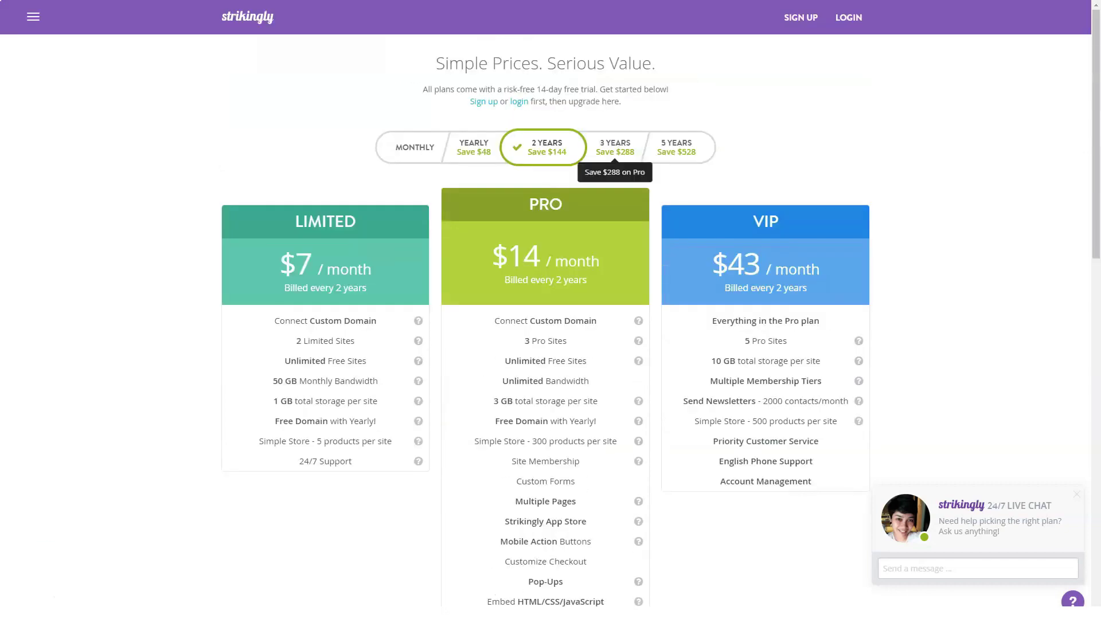
# Step: Switch the pricing to three-year billing and review the plan details
pyautogui.click(615, 147)
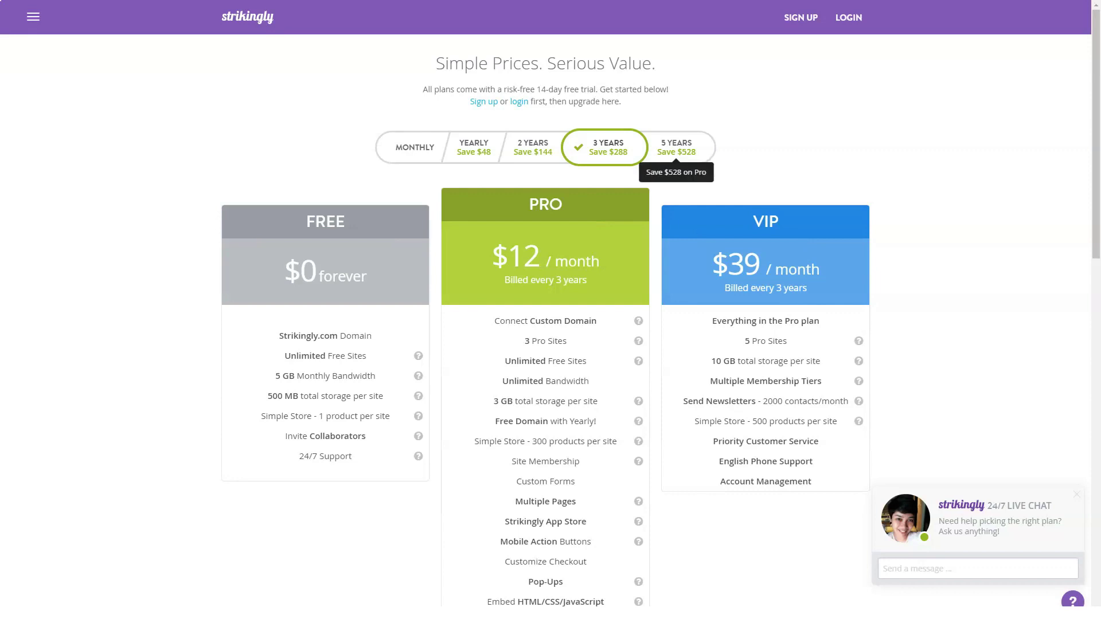
pyautogui.scroll(-3, 551, 287)
pyautogui.scroll(-3, 551, 287)
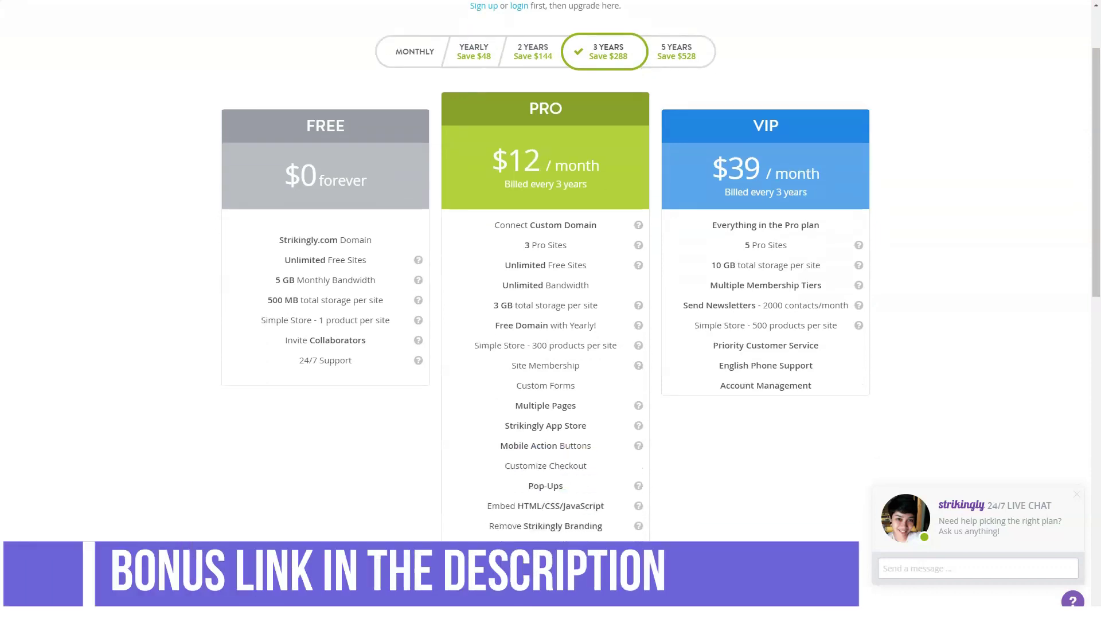
pyautogui.scroll(-2, 551, 287)
pyautogui.scroll(-2, 551, 304)
pyautogui.scroll(1, 551, 310)
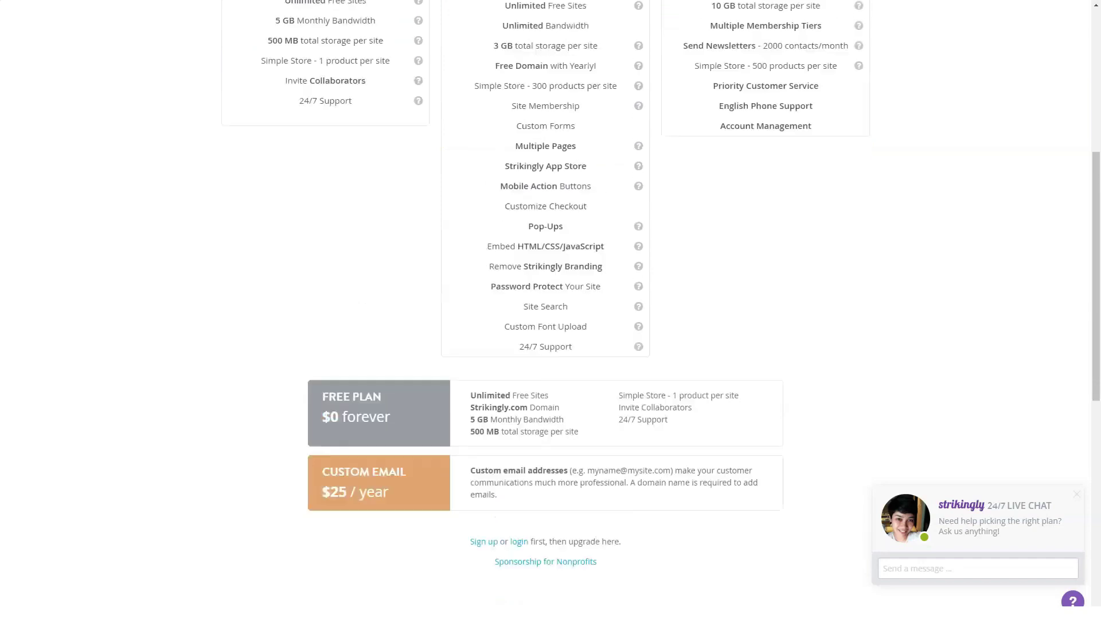
pyautogui.scroll(7, 551, 309)
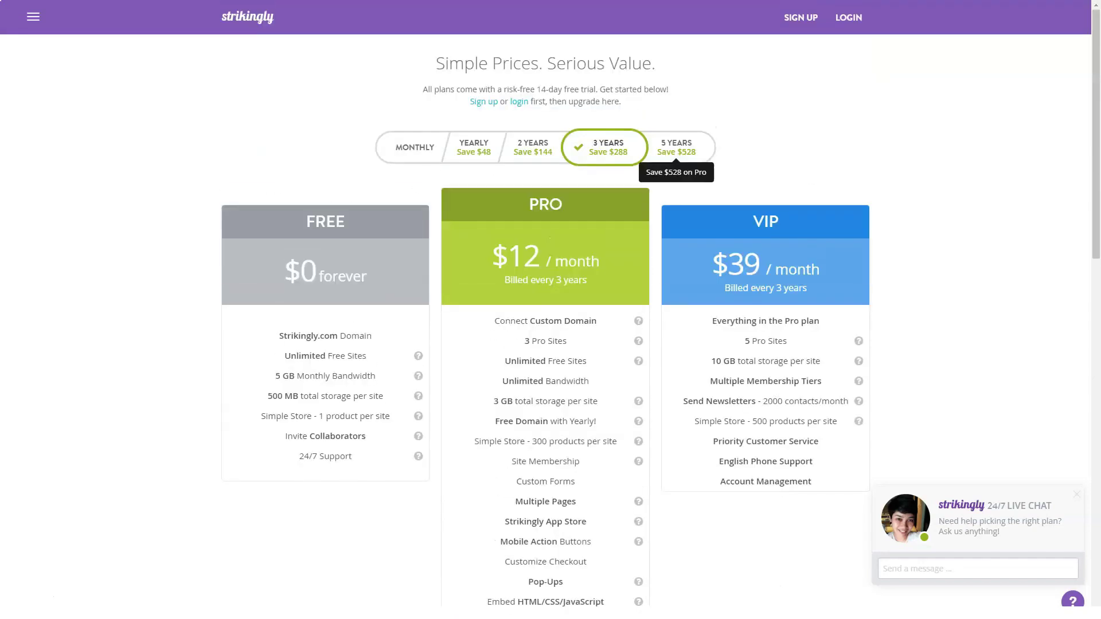
# Step: Switch to five-year billing, showing Pro at $11.20 and VIP at $34.40 per month
pyautogui.click(676, 148)
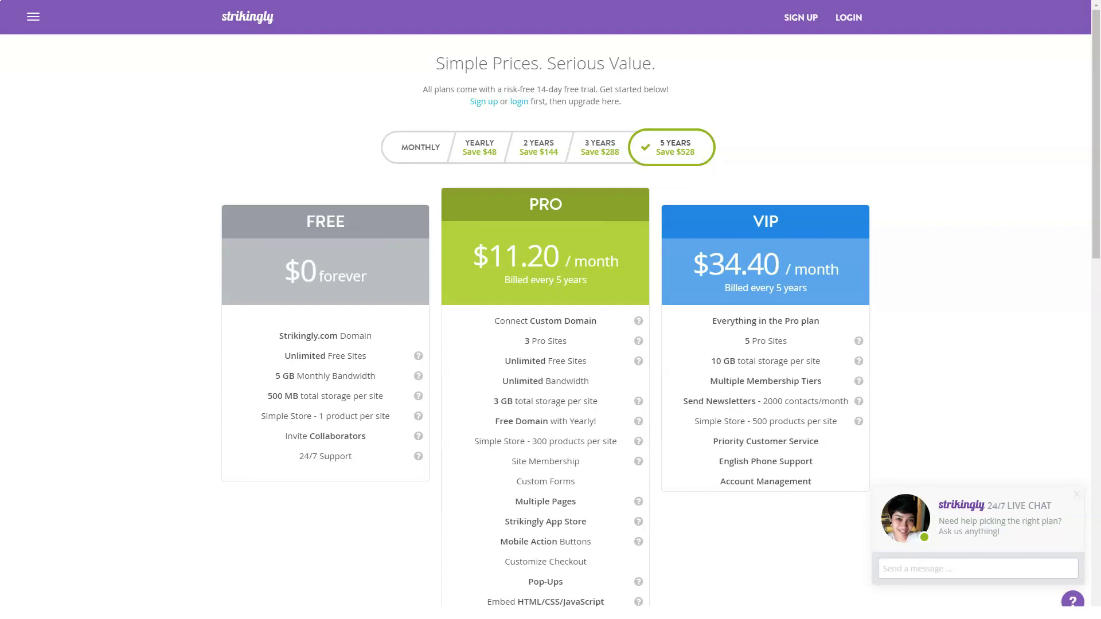
pyautogui.scroll(-2, 551, 287)
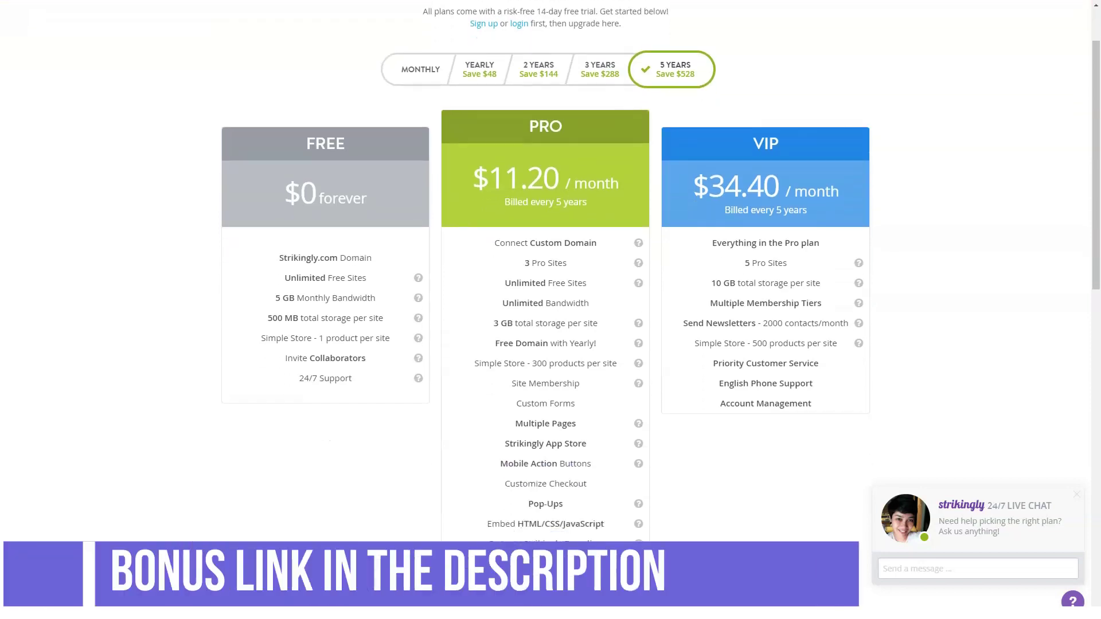
pyautogui.scroll(-1, 550, 287)
pyautogui.scroll(-1, 551, 286)
pyautogui.scroll(-1, 551, 287)
pyautogui.scroll(-1, 551, 287)
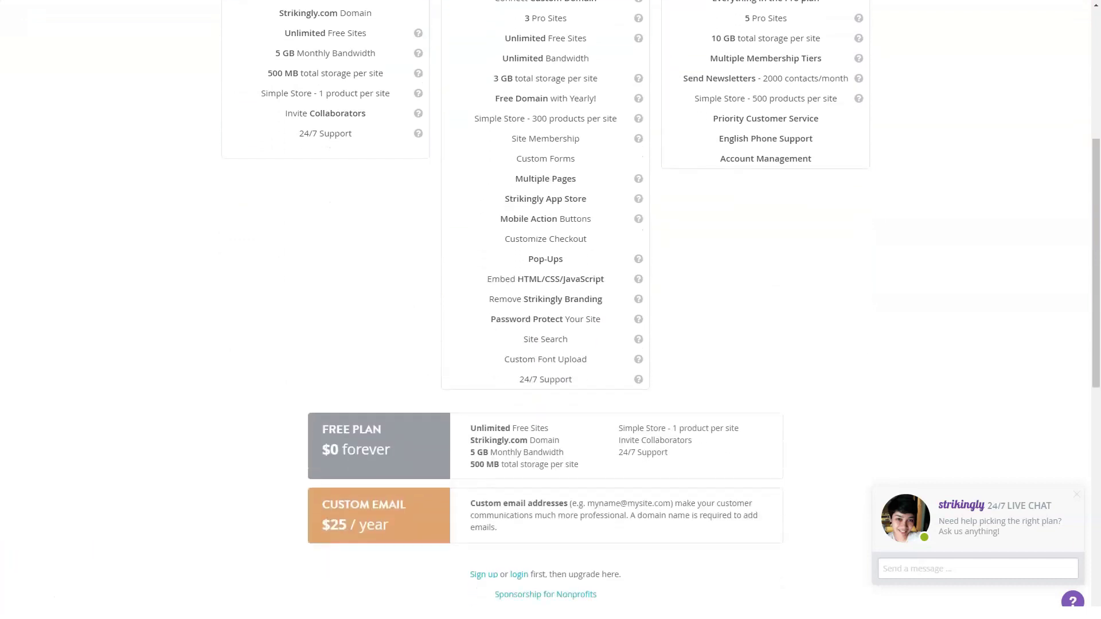
pyautogui.scroll(-1, 551, 286)
pyautogui.scroll(-1, 550, 286)
pyautogui.scroll(-1, 551, 287)
pyautogui.scroll(-1, 550, 286)
pyautogui.scroll(-1, 551, 286)
pyautogui.scroll(-1, 550, 287)
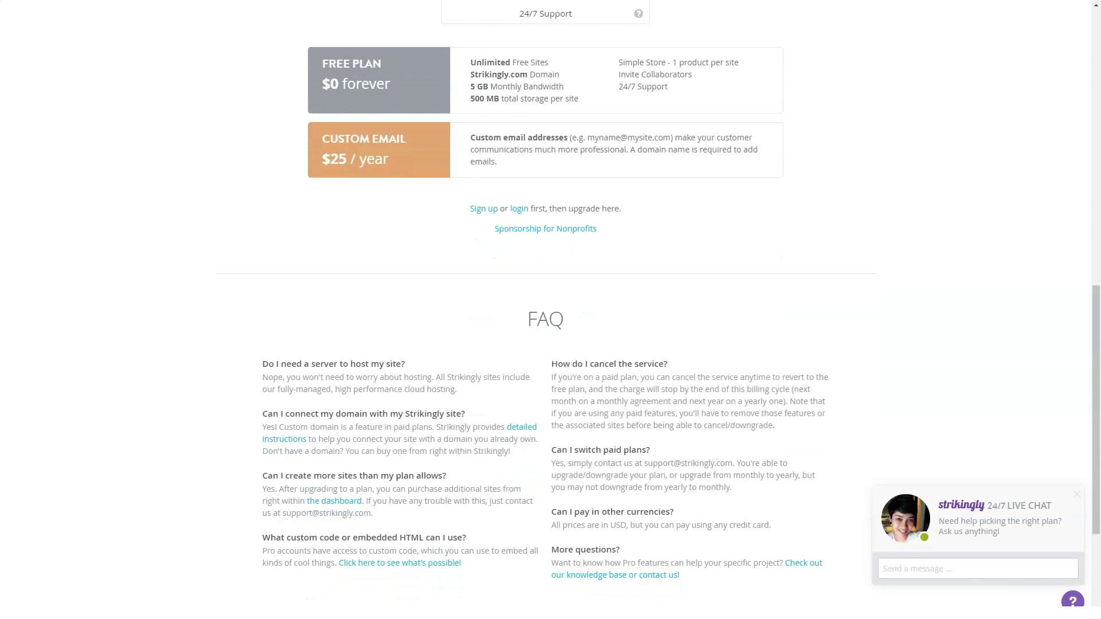
pyautogui.scroll(3, 551, 310)
pyautogui.scroll(10, 551, 310)
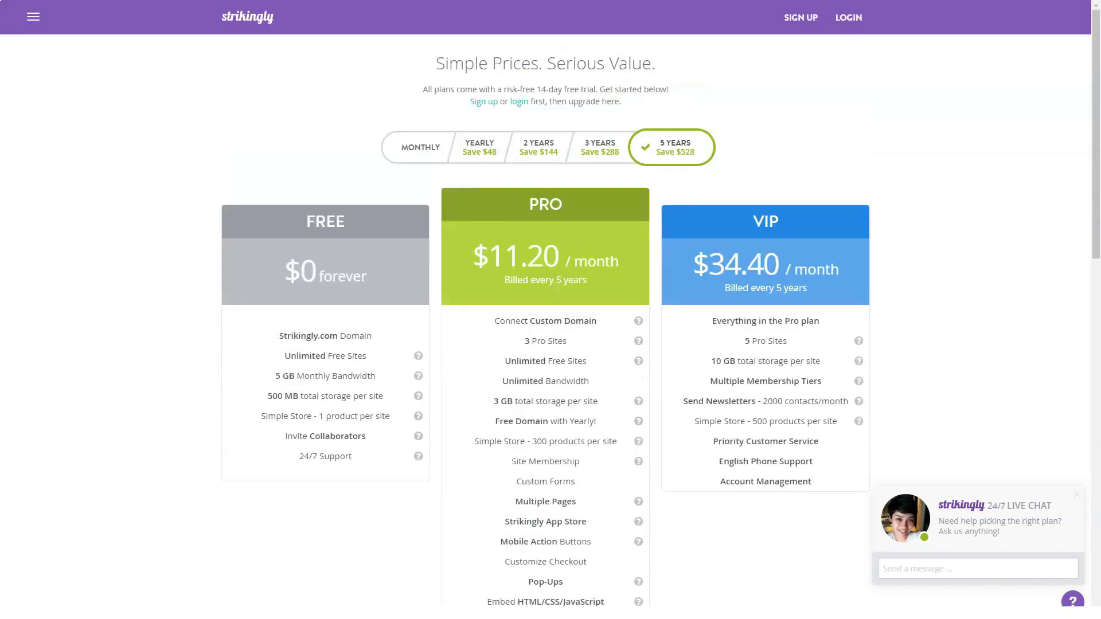
# Step: Browse the Reseller Program page from the main menu, then reach the empty My Sites dashboard
pyautogui.click(33, 16)
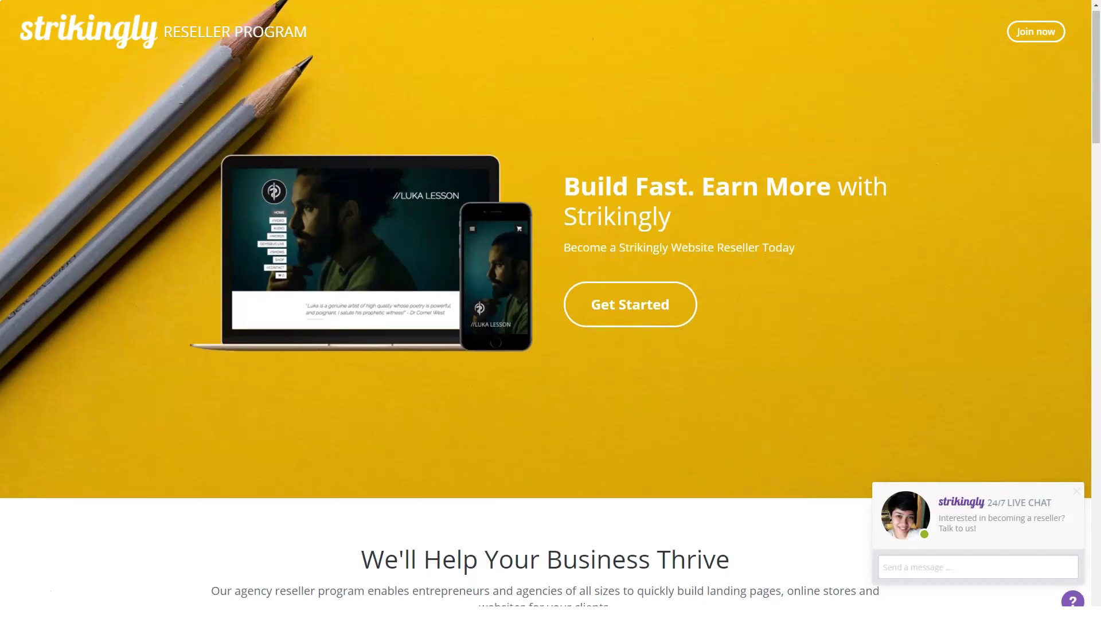
pyautogui.scroll(-1, 545, 310)
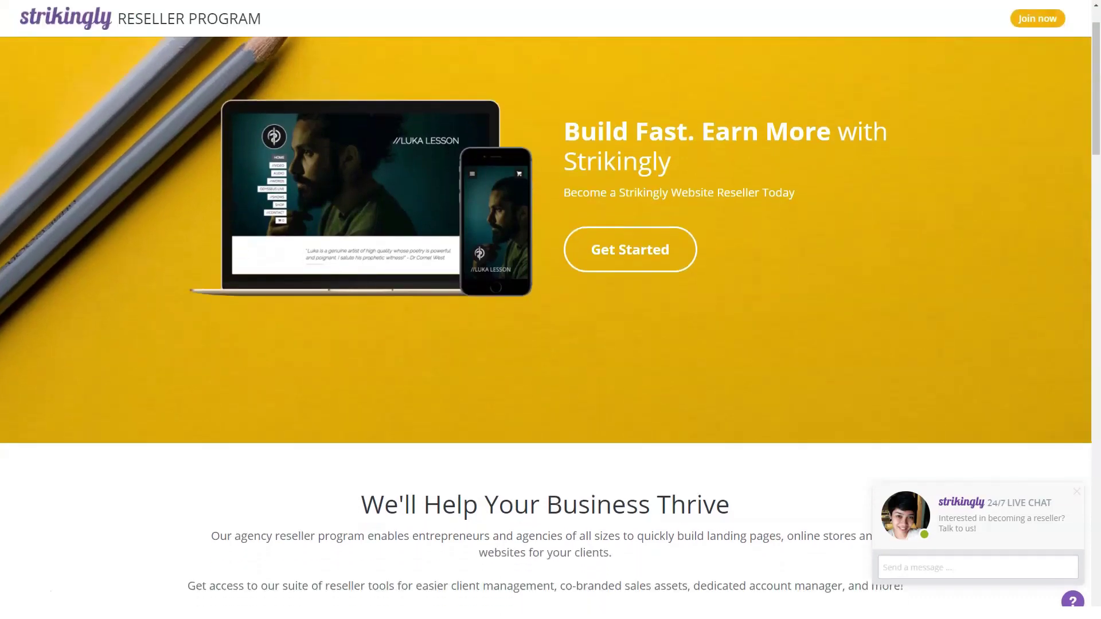
pyautogui.scroll(-2, 545, 310)
pyautogui.scroll(-1, 545, 310)
pyautogui.scroll(-1, 544, 310)
pyautogui.scroll(-1, 545, 310)
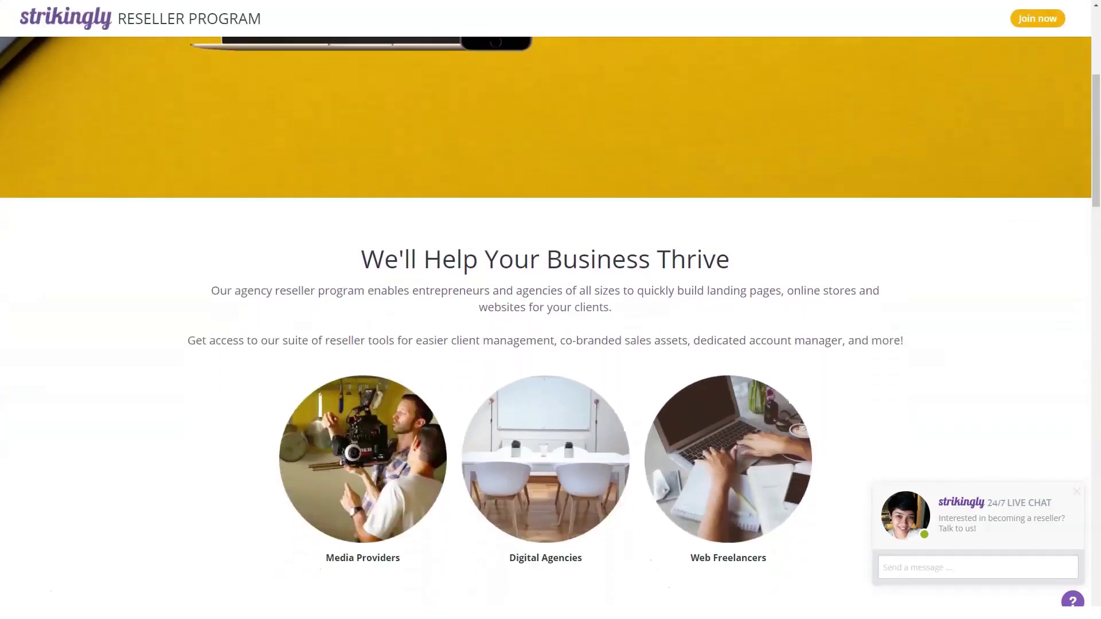
pyautogui.scroll(-1, 545, 309)
pyautogui.scroll(-1, 545, 310)
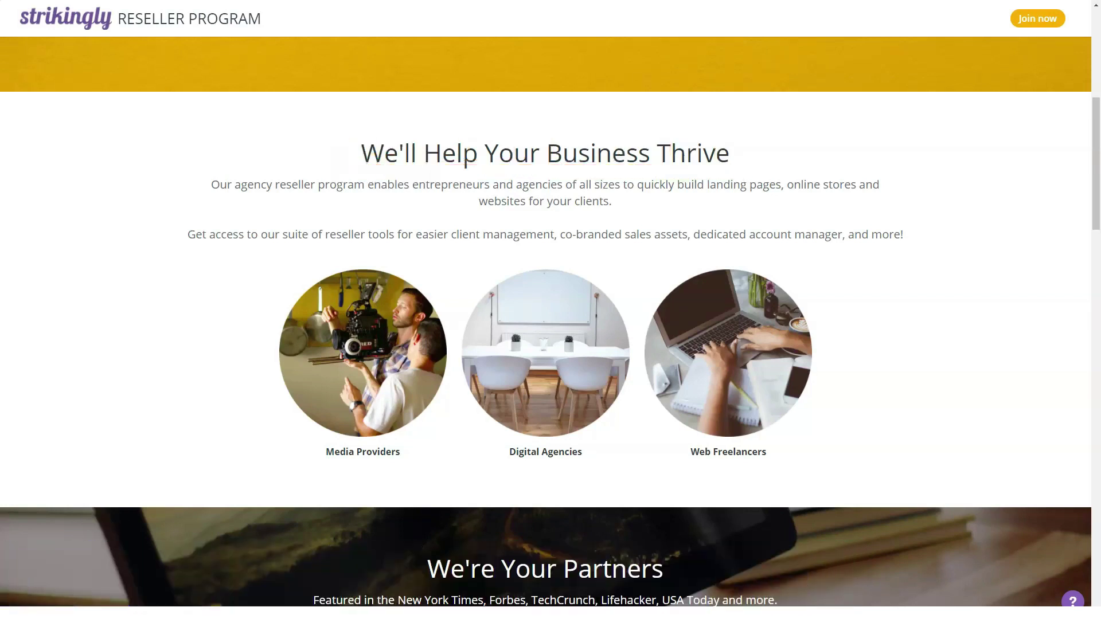
pyautogui.scroll(-1, 550, 344)
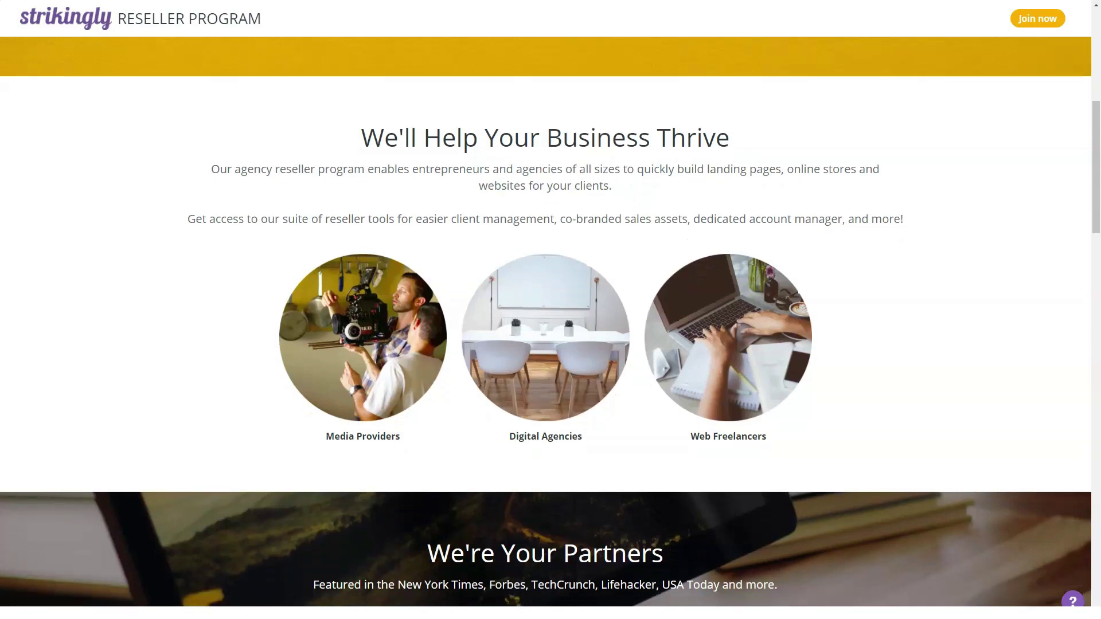
pyautogui.scroll(-1, 551, 345)
pyautogui.scroll(-2, 550, 344)
pyautogui.scroll(-2, 550, 344)
pyautogui.scroll(-1, 551, 344)
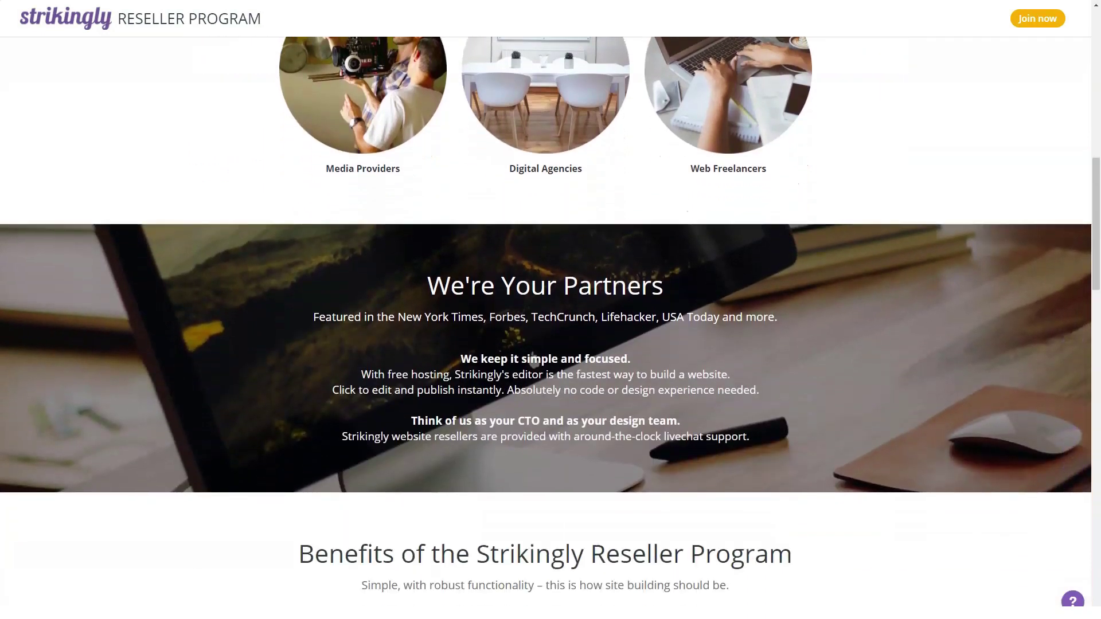
pyautogui.scroll(-1, 551, 344)
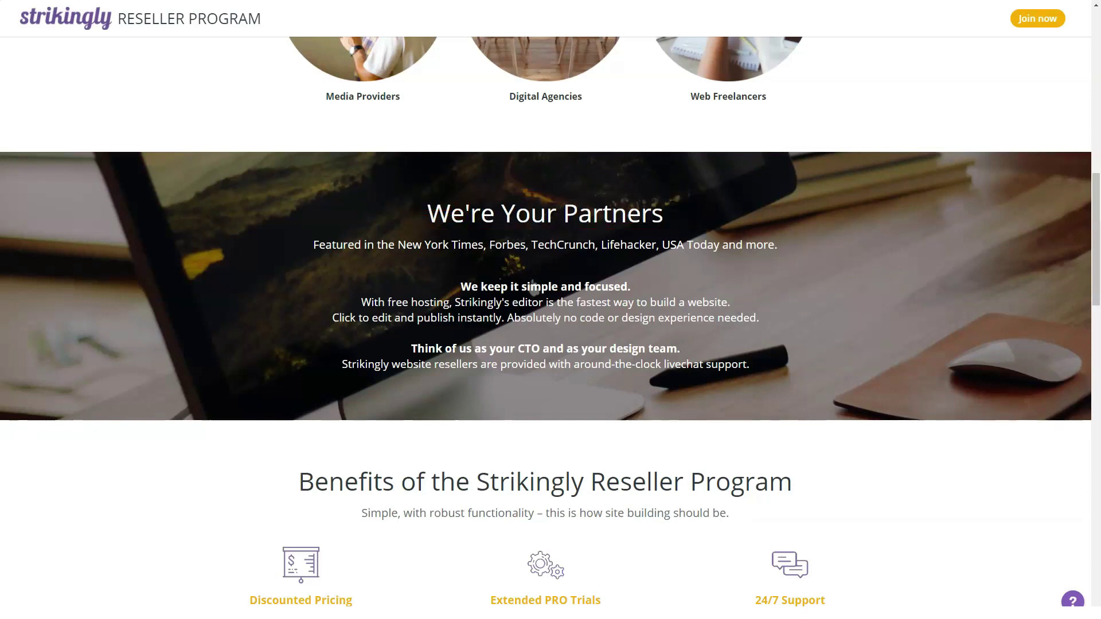
pyautogui.scroll(-1, 551, 321)
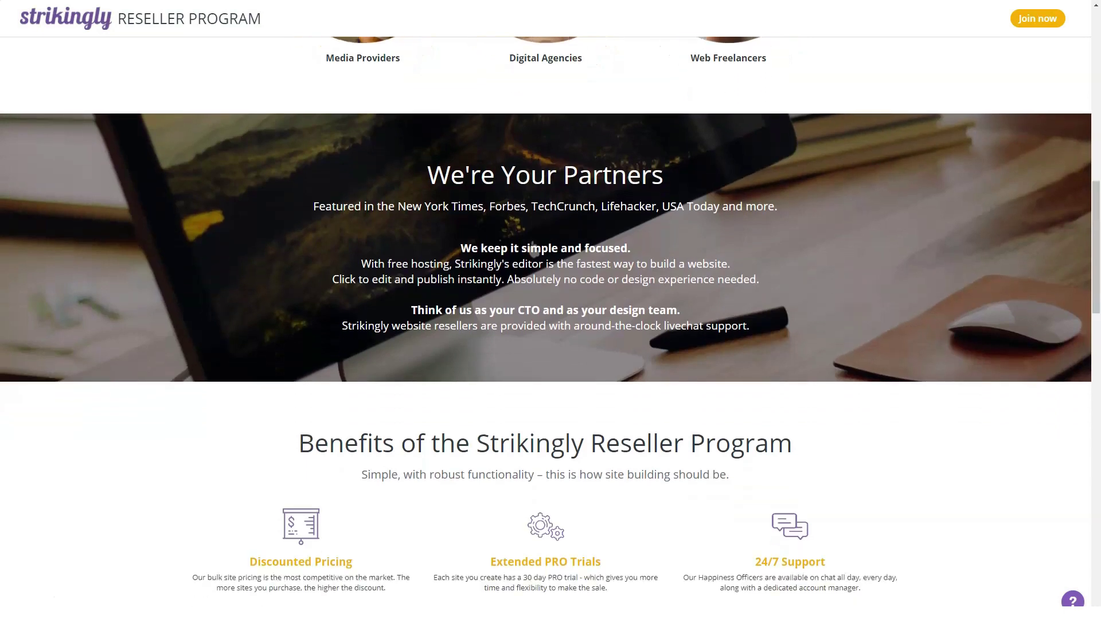
pyautogui.scroll(-1, 551, 322)
pyautogui.scroll(-1, 551, 321)
pyautogui.scroll(-2, 551, 322)
pyautogui.scroll(-1, 551, 322)
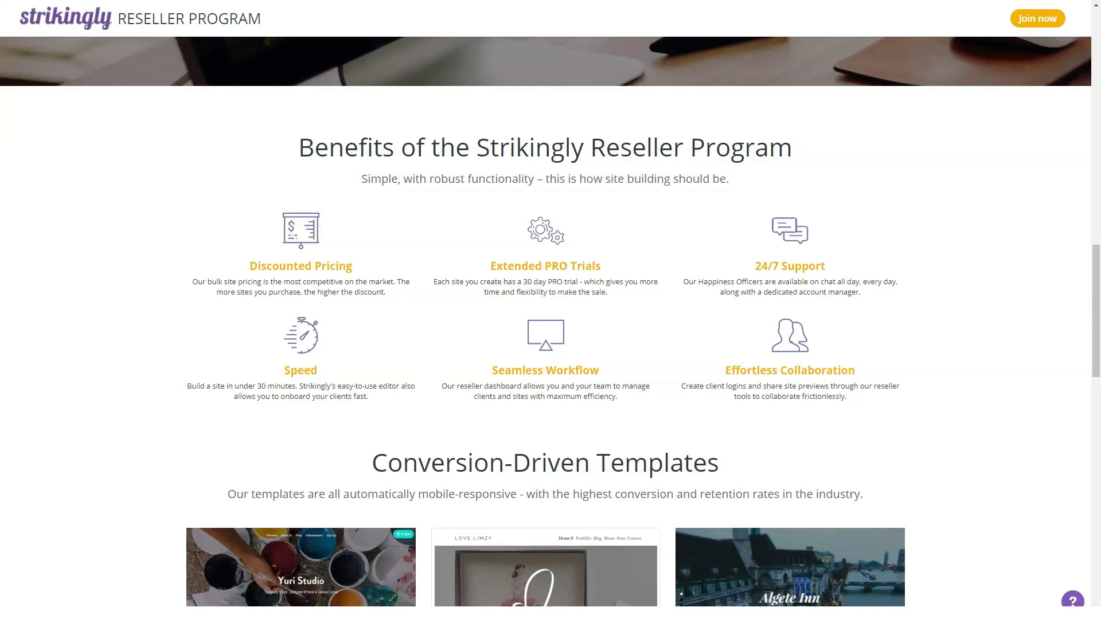
pyautogui.scroll(-1, 546, 321)
pyautogui.scroll(-1, 546, 321)
pyautogui.scroll(-1, 546, 321)
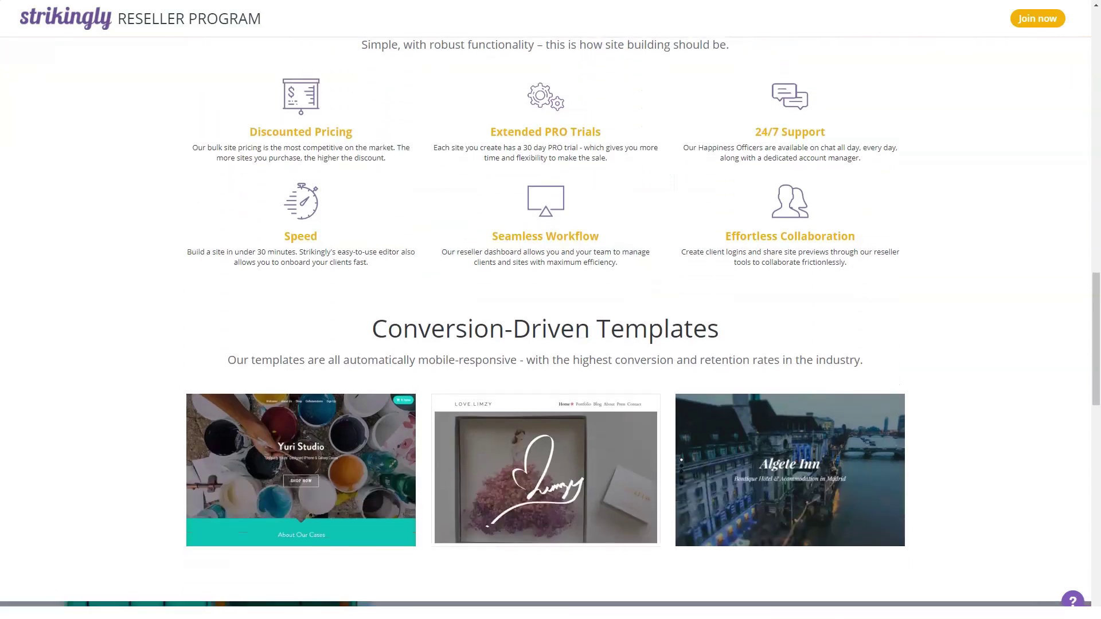
pyautogui.scroll(-1, 546, 322)
pyautogui.scroll(-2, 546, 321)
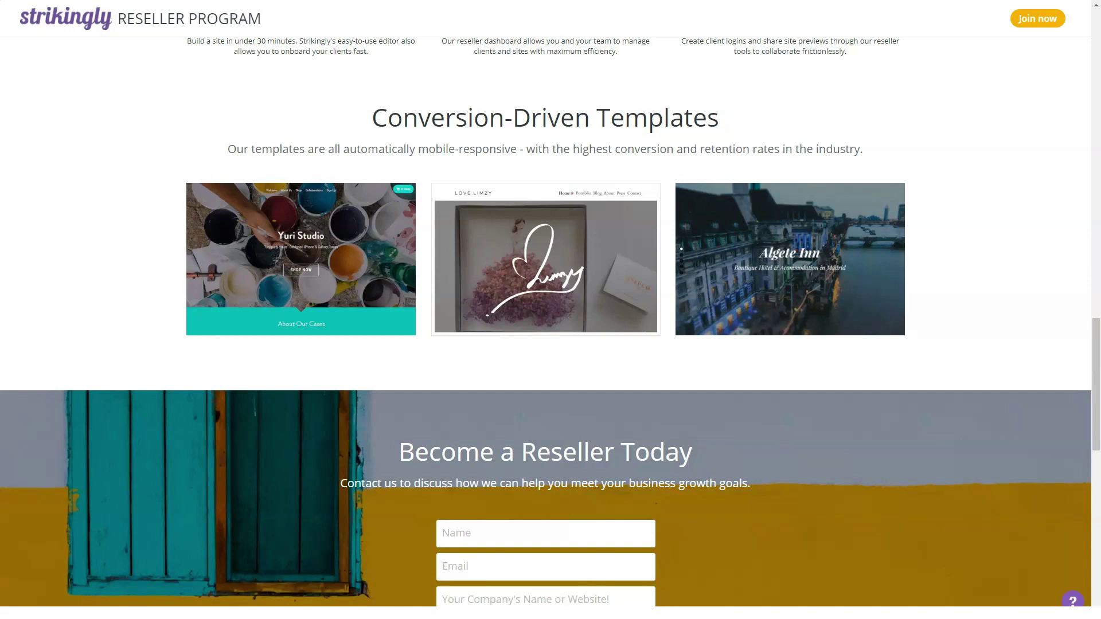
pyautogui.scroll(-3, 546, 321)
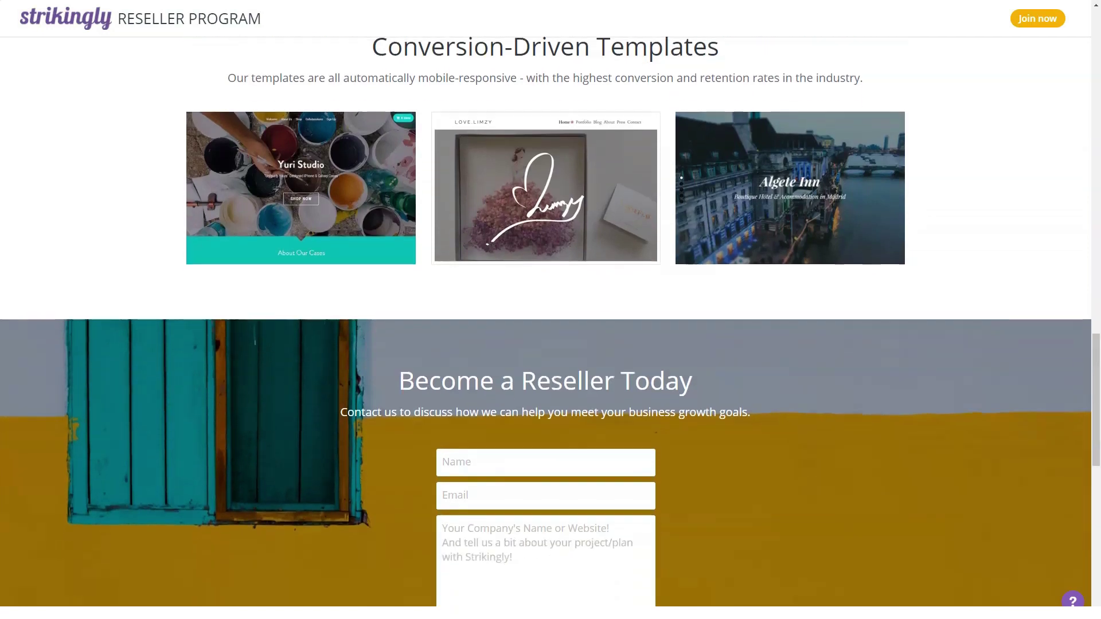
pyautogui.scroll(-2, 546, 310)
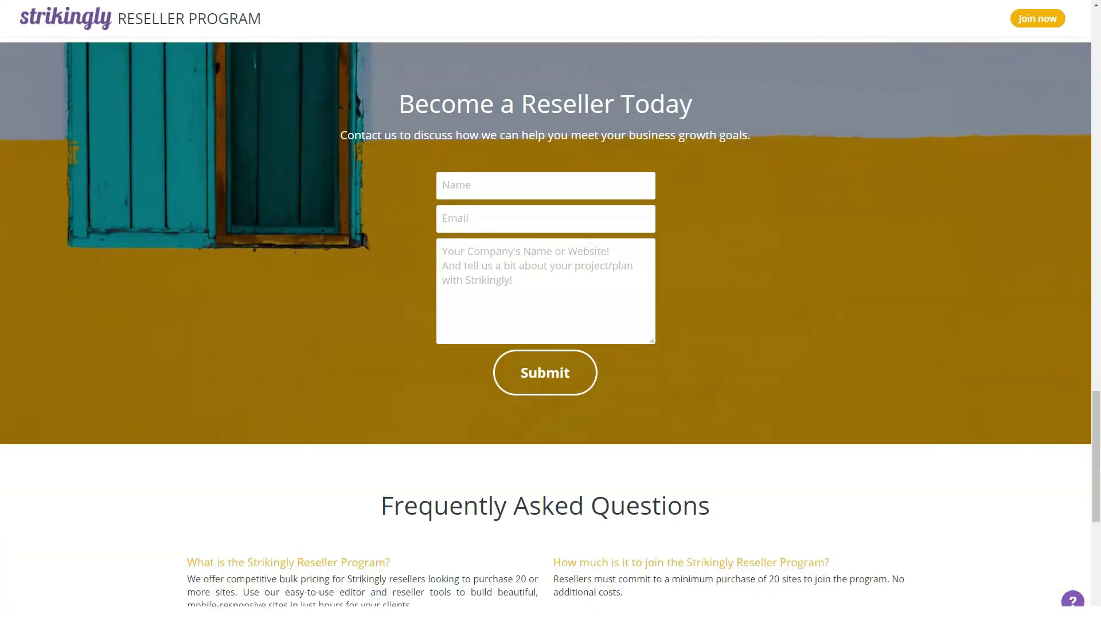
pyautogui.scroll(-3, 546, 310)
pyautogui.scroll(-3, 546, 310)
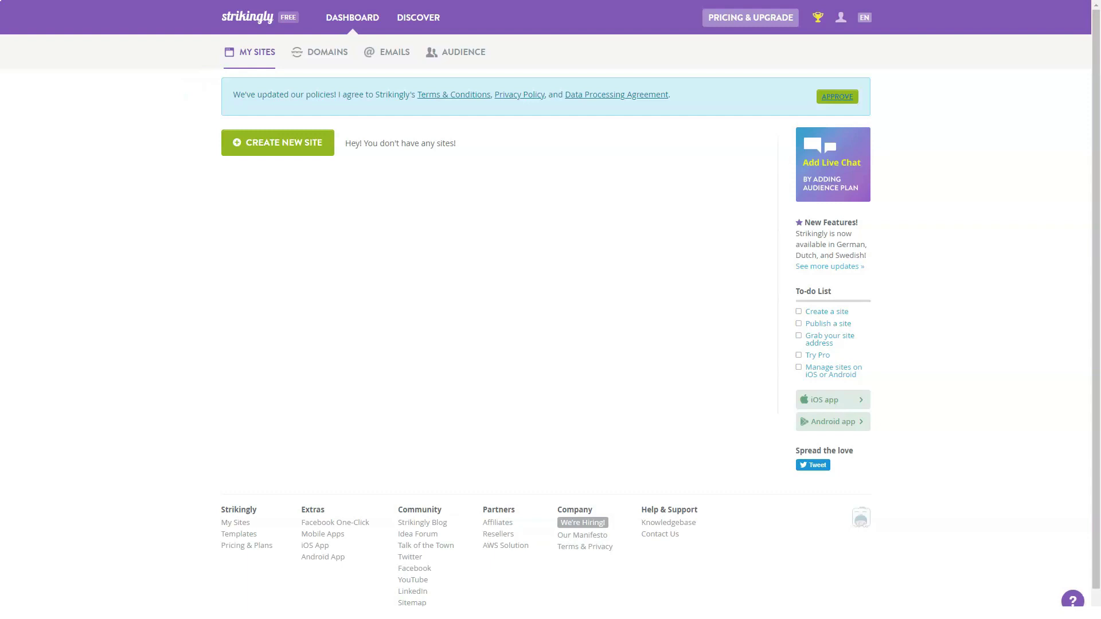
# Step: View the dashboard's empty Domains page
pyautogui.click(327, 52)
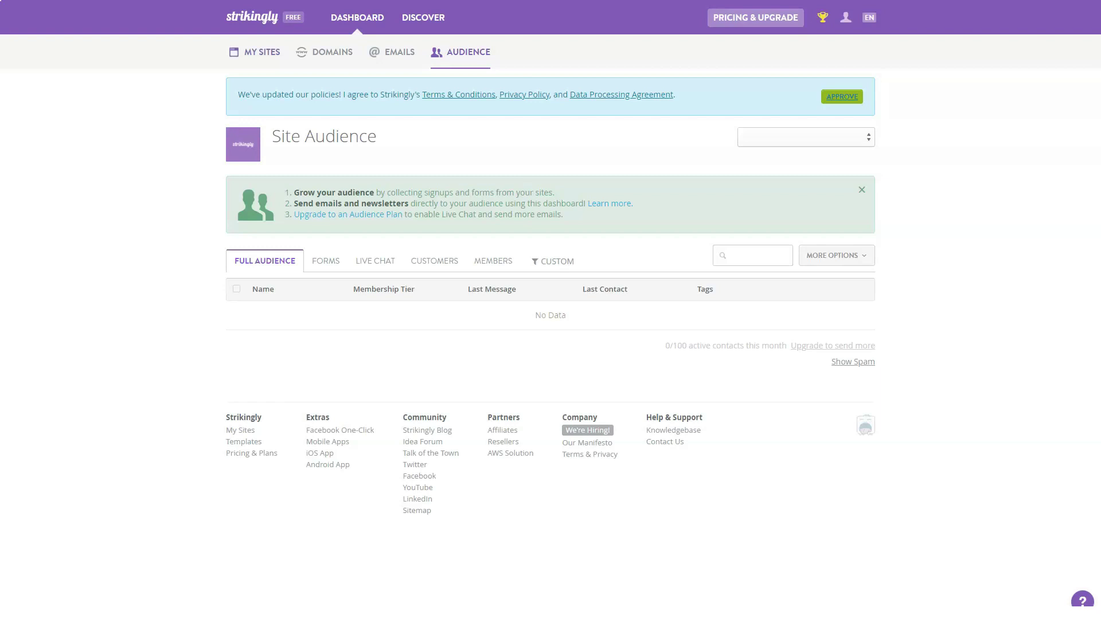
# Step: Return to the My Sites list in the dashboard
pyautogui.click(258, 52)
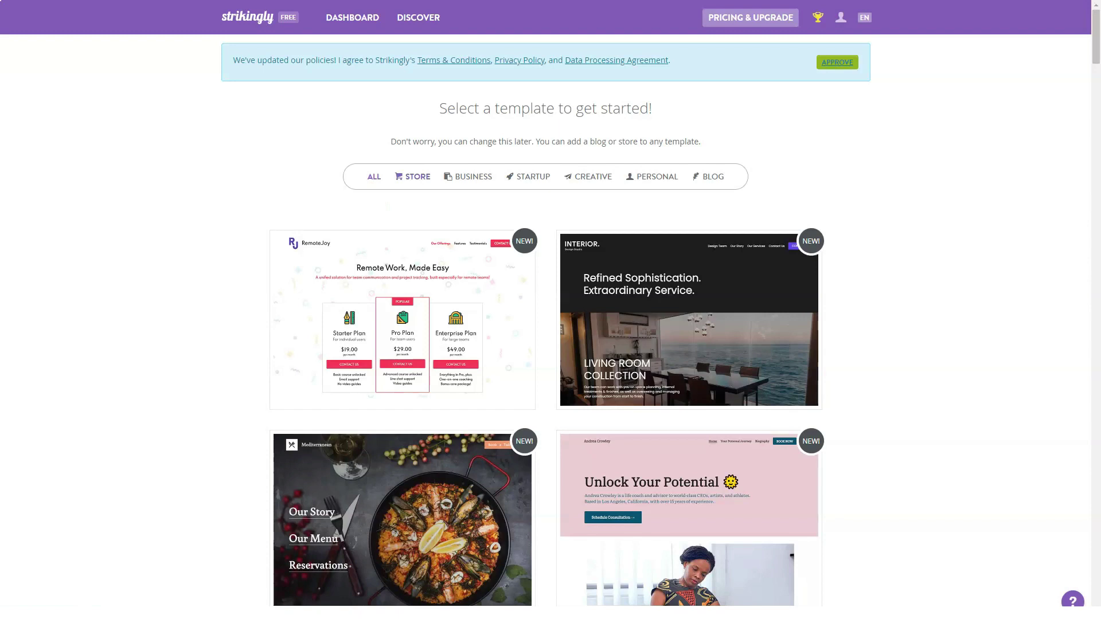
# Step: Filter the template gallery to store templates and scroll through the options
pyautogui.click(413, 176)
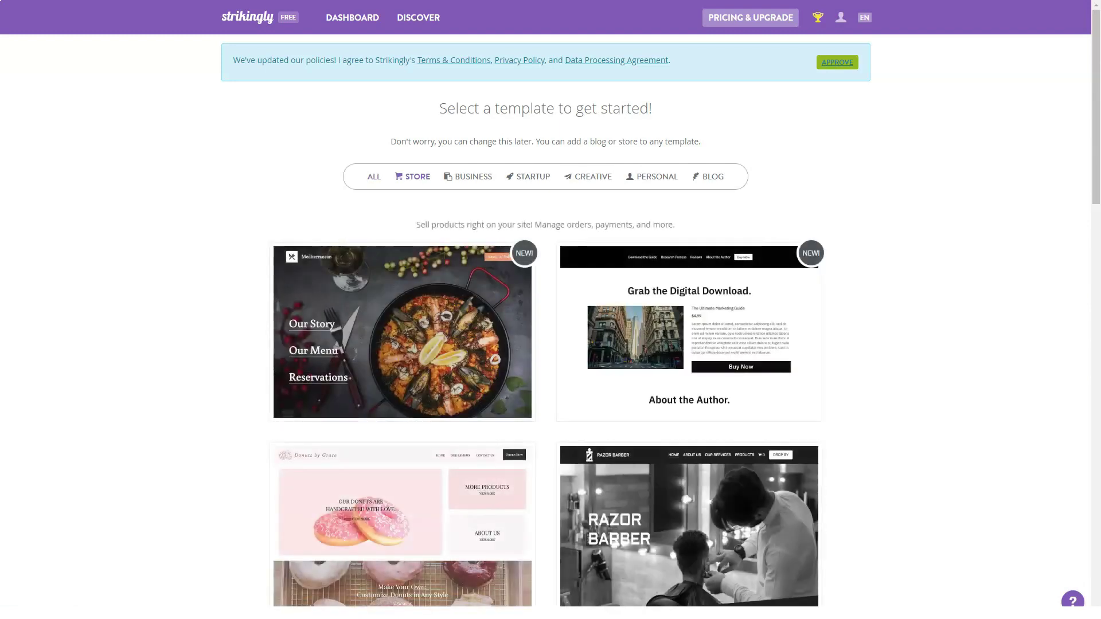
pyautogui.scroll(-2, 546, 309)
pyautogui.scroll(-2, 546, 310)
pyautogui.scroll(-1, 546, 309)
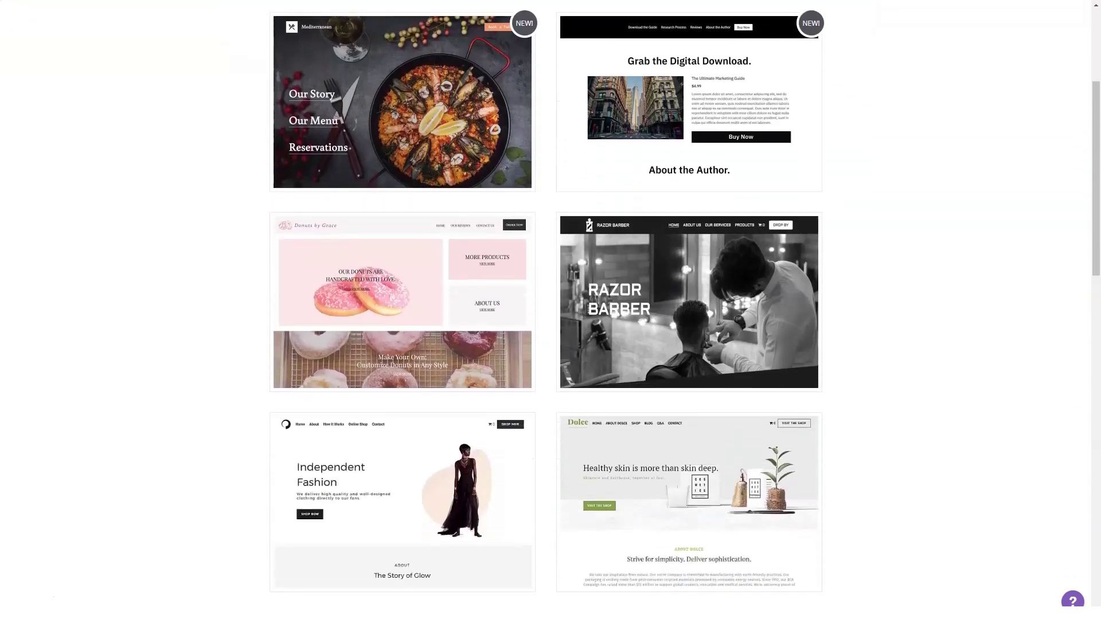
pyautogui.scroll(-2, 546, 310)
pyautogui.scroll(-1, 546, 310)
pyautogui.scroll(-1, 546, 309)
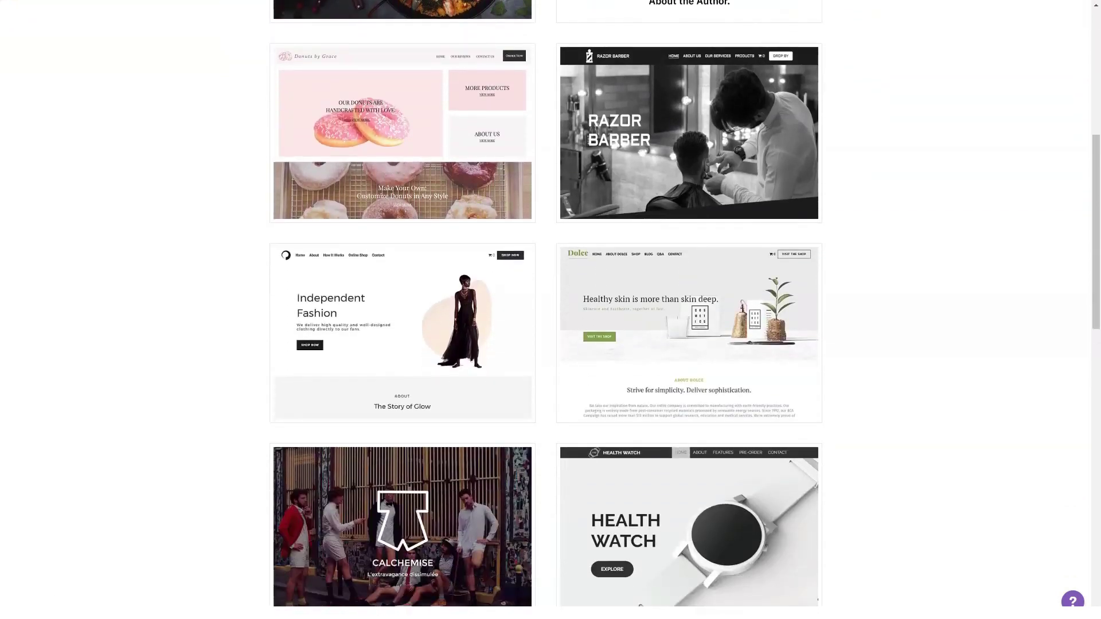
pyautogui.scroll(-1, 546, 310)
pyautogui.scroll(-1, 546, 310)
pyautogui.scroll(-1, 546, 310)
pyautogui.scroll(-2, 546, 310)
pyautogui.scroll(-1, 546, 310)
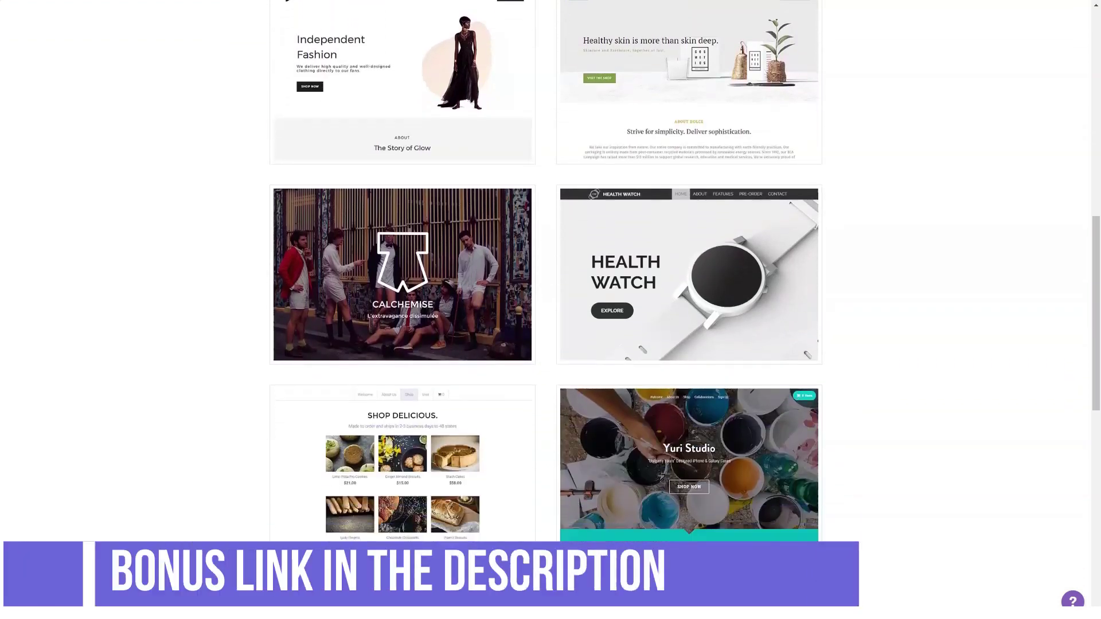
pyautogui.scroll(-1, 546, 310)
pyautogui.scroll(-1, 546, 310)
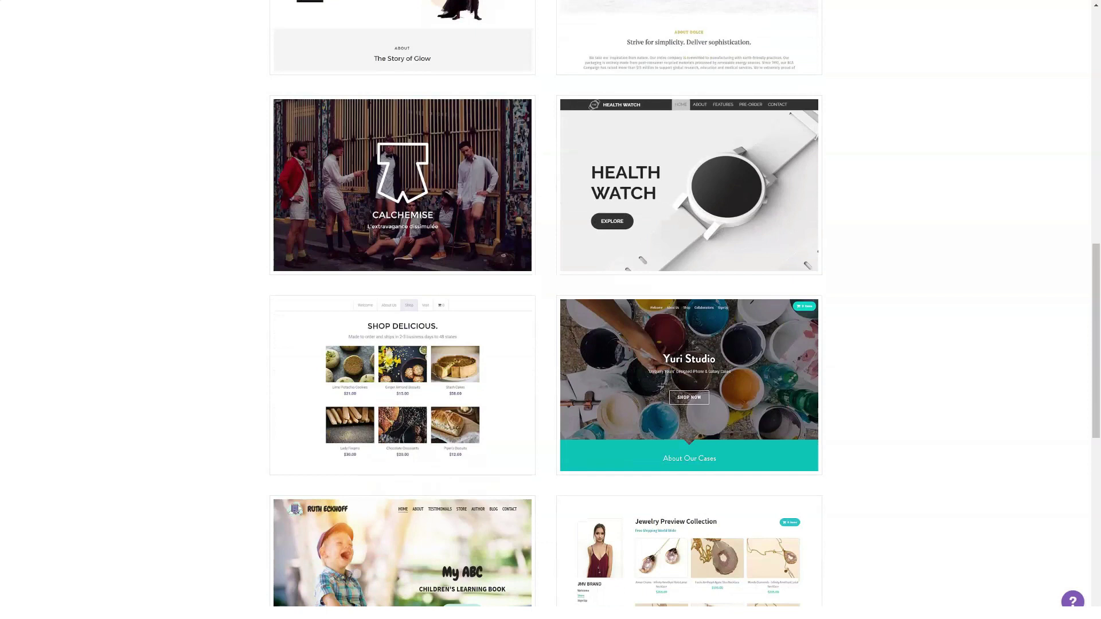
pyautogui.scroll(-1, 546, 309)
pyautogui.scroll(-2, 546, 310)
pyautogui.scroll(-1, 546, 309)
pyautogui.scroll(-2, 546, 310)
pyautogui.scroll(-1, 546, 310)
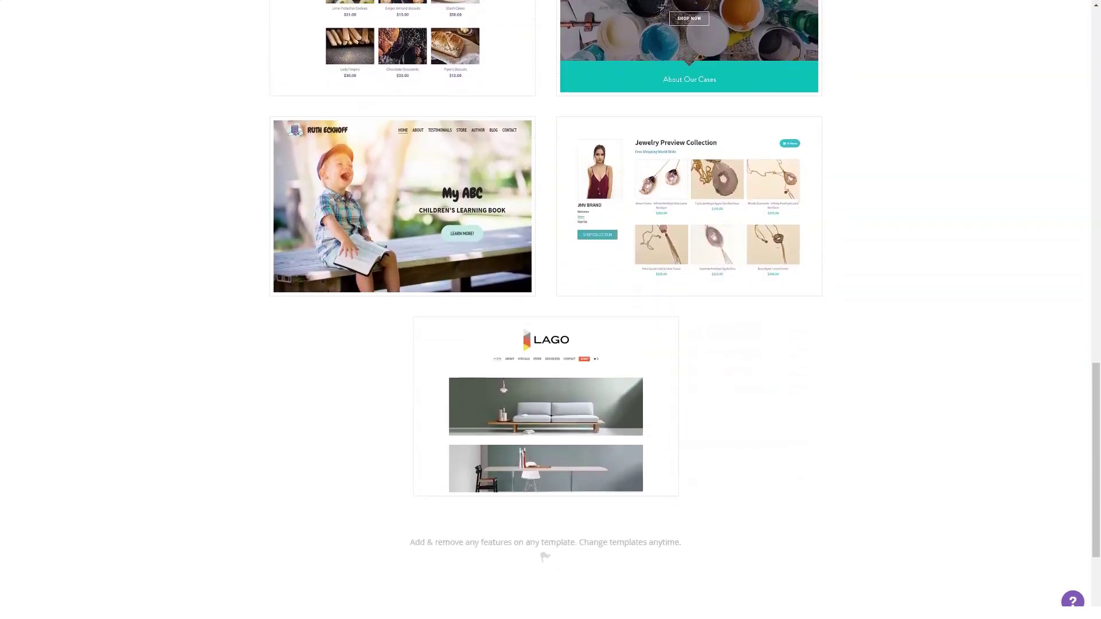
pyautogui.scroll(1, 546, 310)
pyautogui.scroll(4, 546, 309)
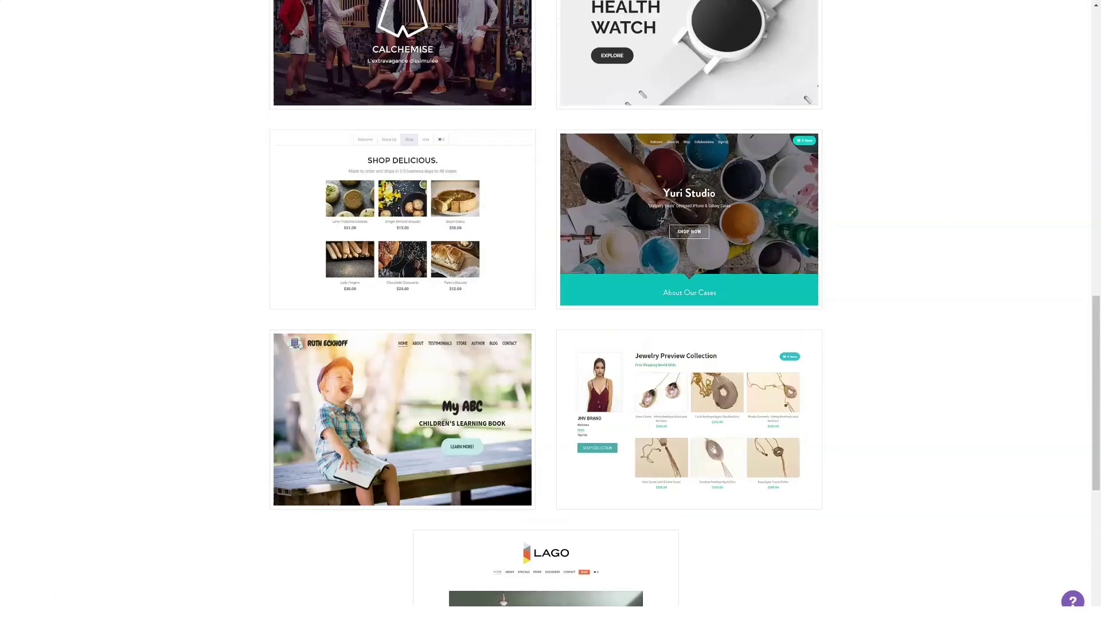
pyautogui.scroll(7, 546, 309)
pyautogui.scroll(4, 546, 309)
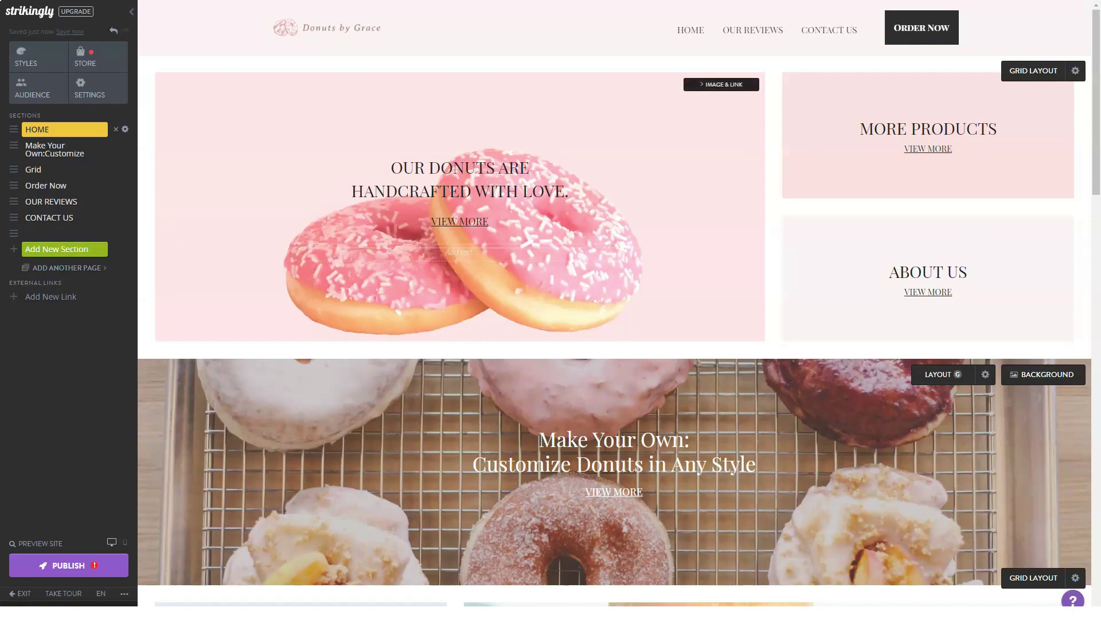
# Step: Make the hero heading and VIEW MORE text bold, italic and underlined, trying each alignment
pyautogui.tripleClick(459, 190)
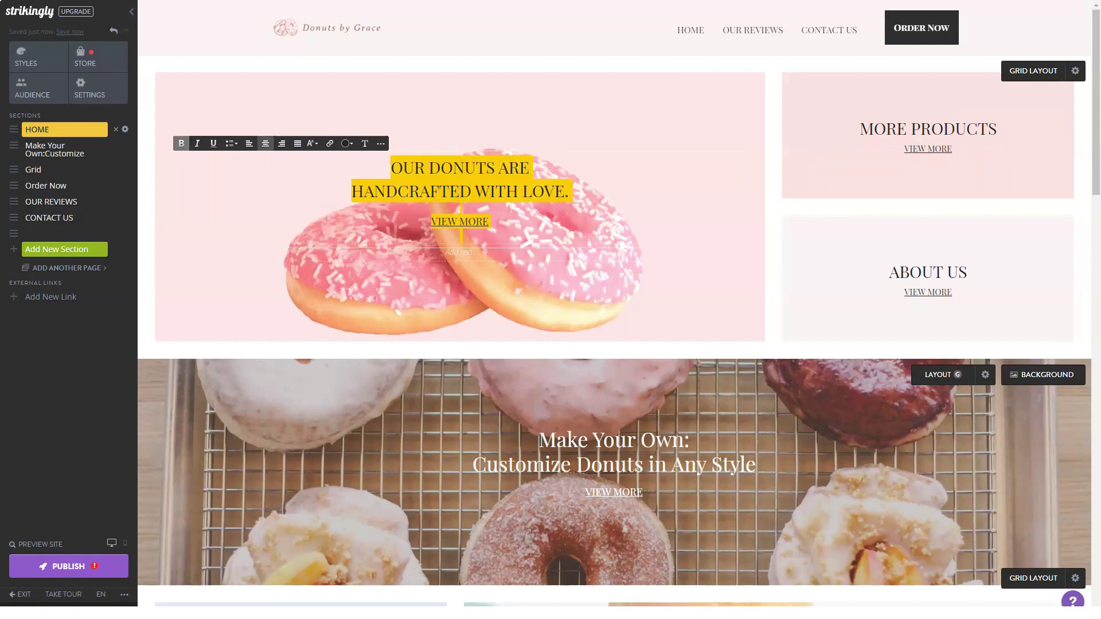
pyautogui.hotkey('ctrl', 'b')
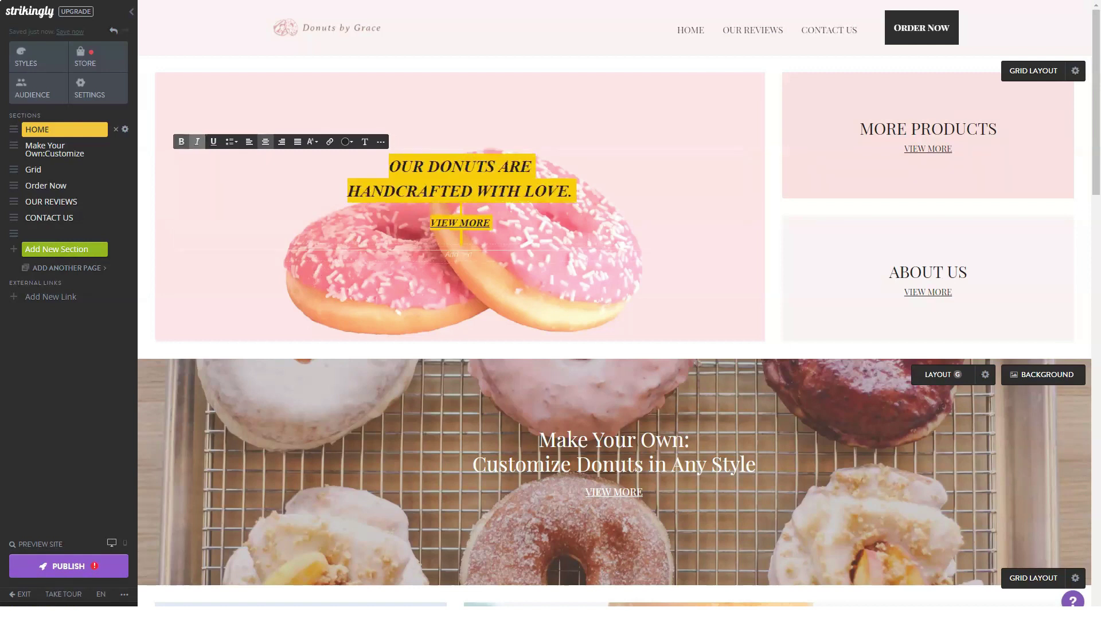
pyautogui.hotkey('ctrl', 'i')
pyautogui.hotkey('ctrl', 'u')
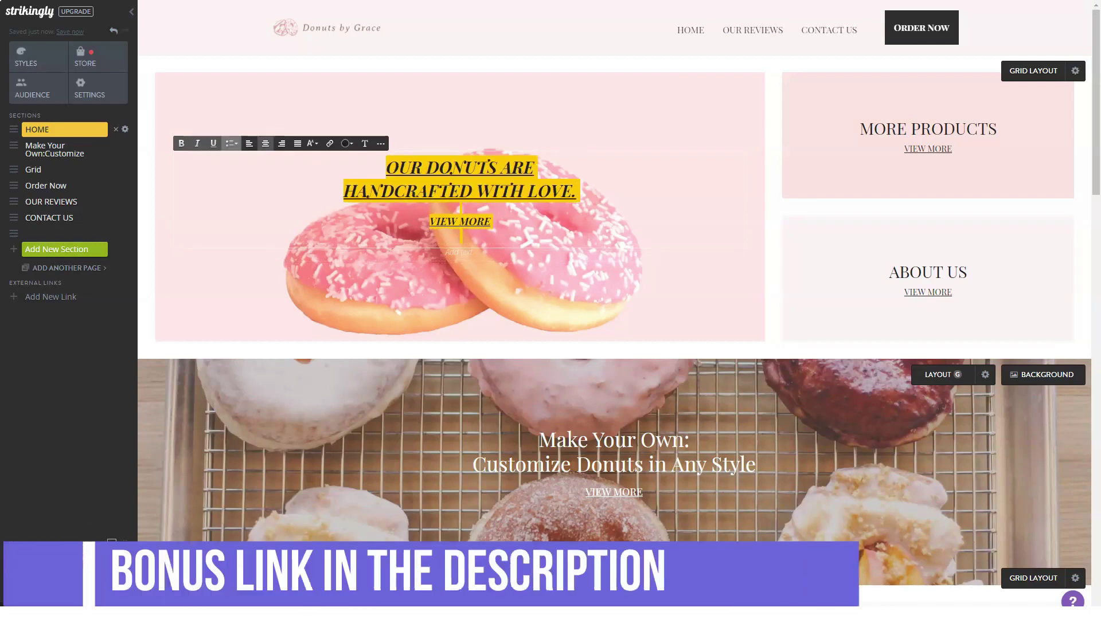
pyautogui.hotkey('ctrl', 'shift', 'l')
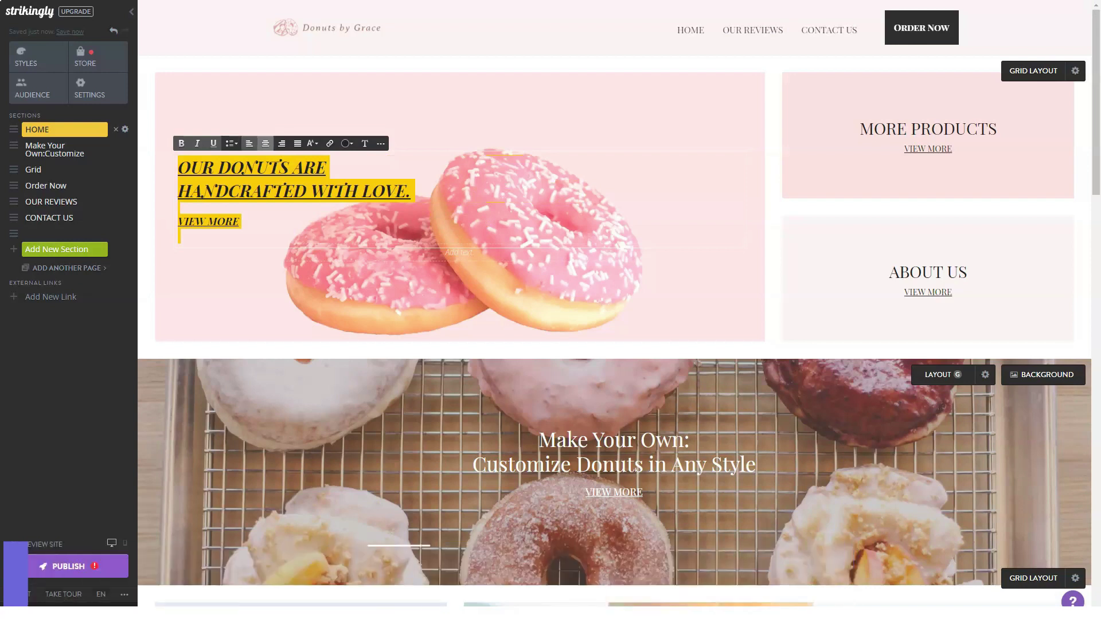
pyautogui.hotkey('ctrl', 'shift', 'e')
pyautogui.hotkey('ctrl', 'shift', 'r')
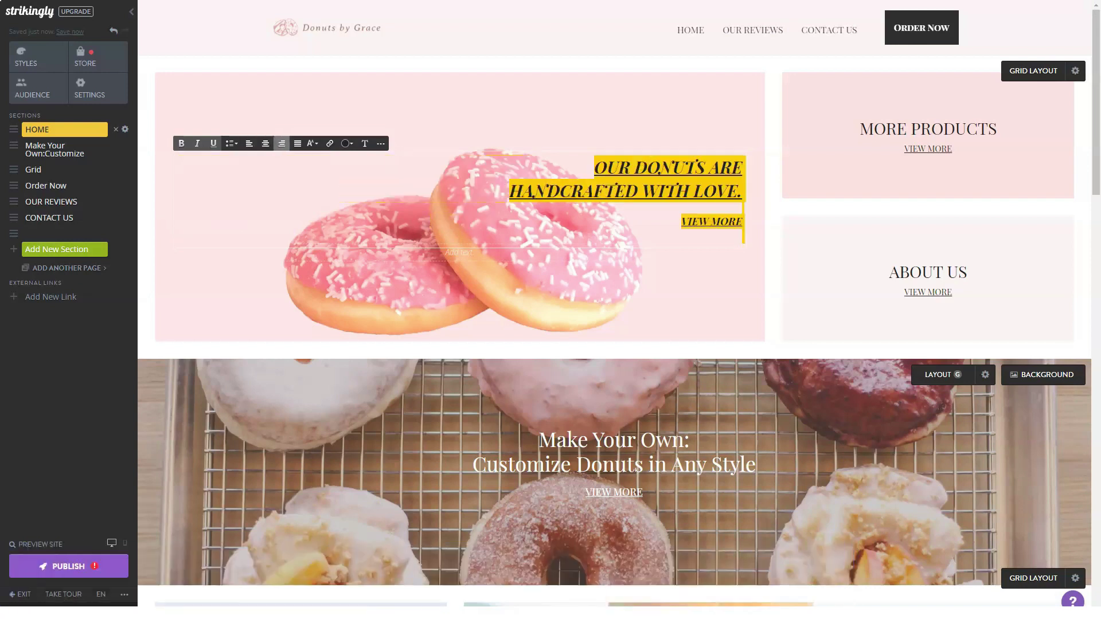
pyautogui.hotkey('ctrl', 'shift', 'j')
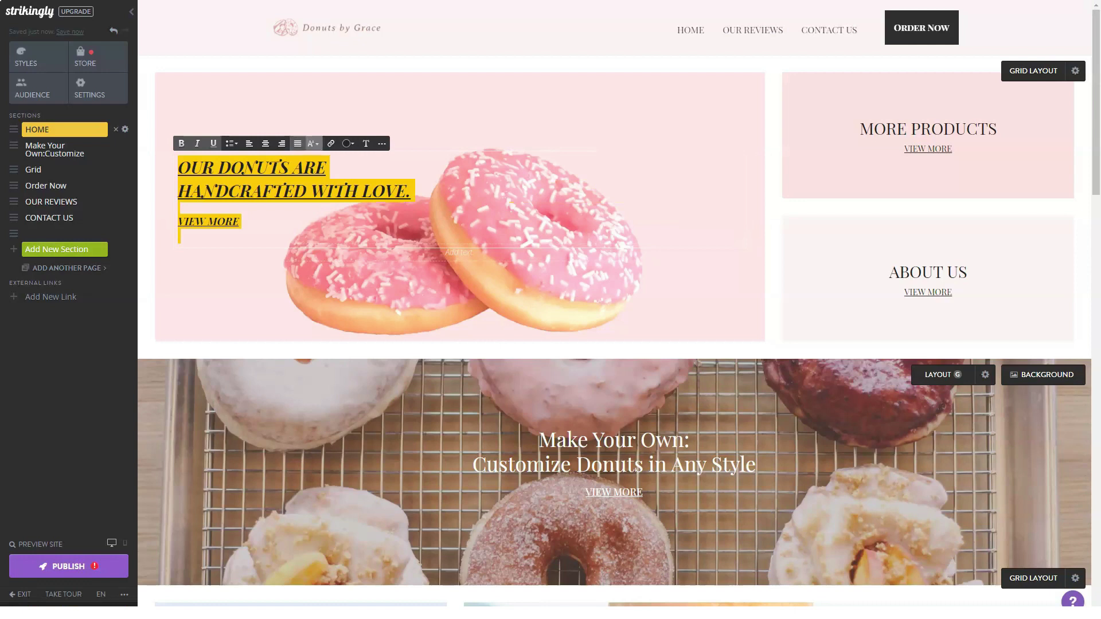
# Step: Enlarge the hero text, centre it, and colour it light blue
pyautogui.click(312, 143)
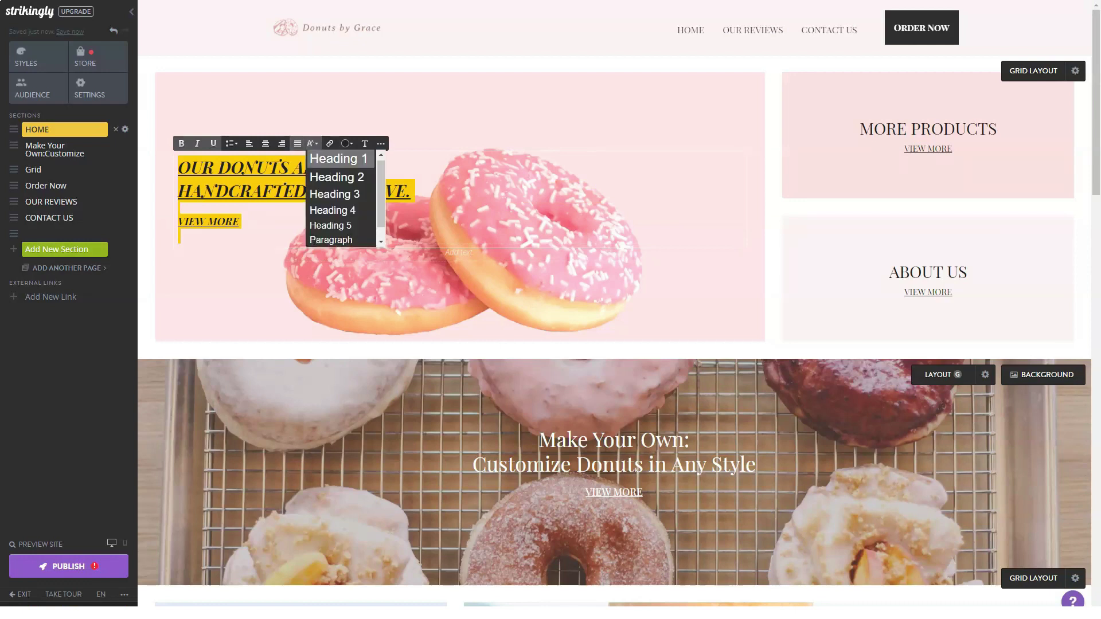
pyautogui.hotkey('ctrl', 'shift', 'e')
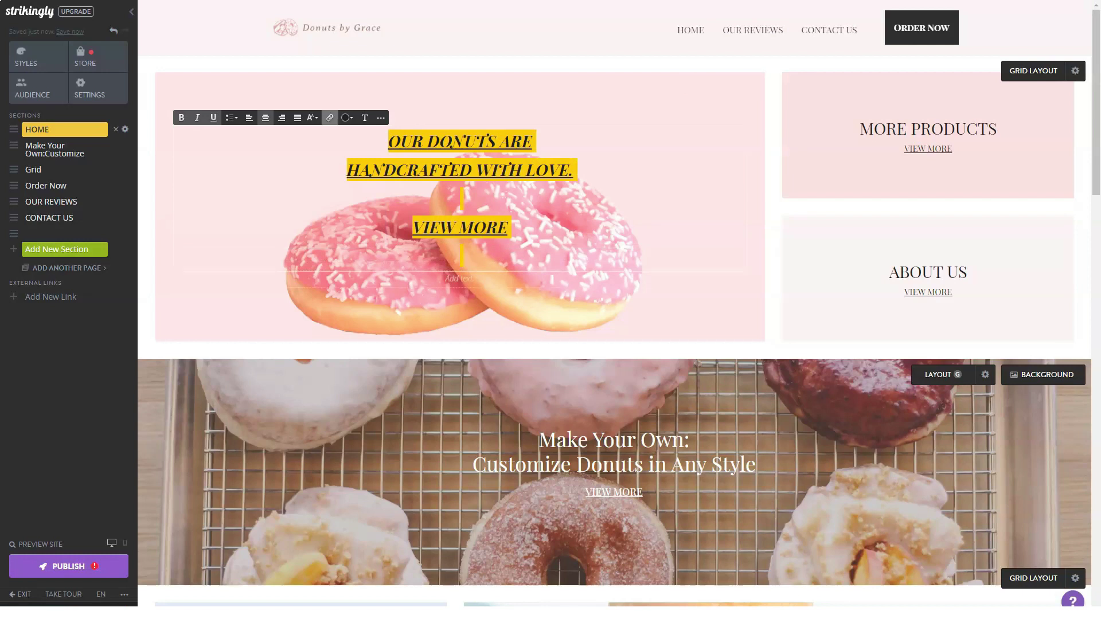
pyautogui.click(346, 117)
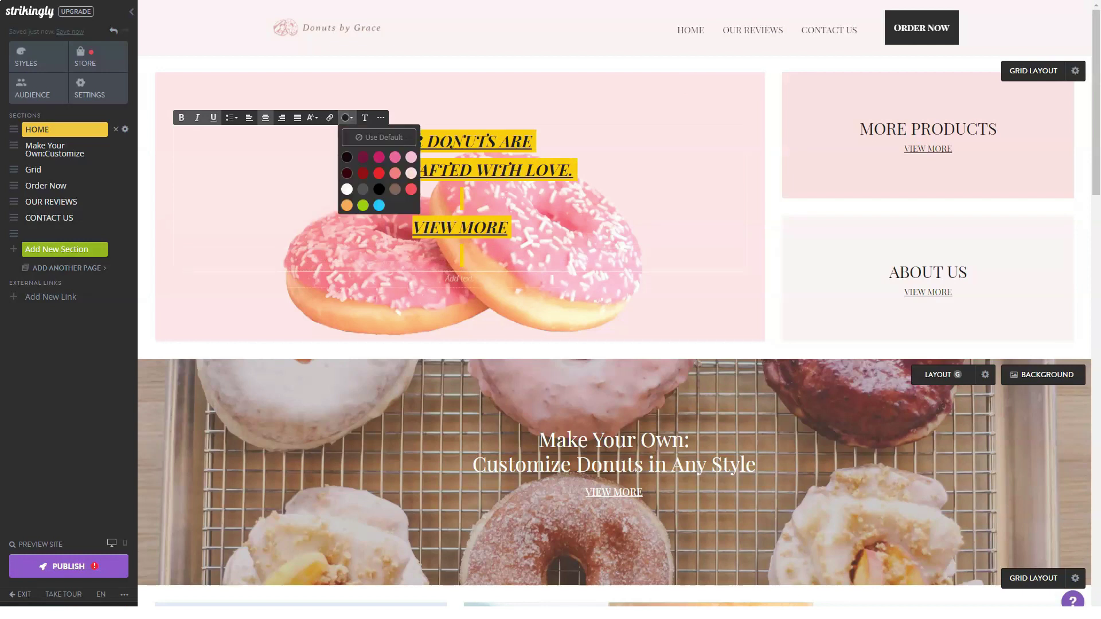
pyautogui.click(379, 156)
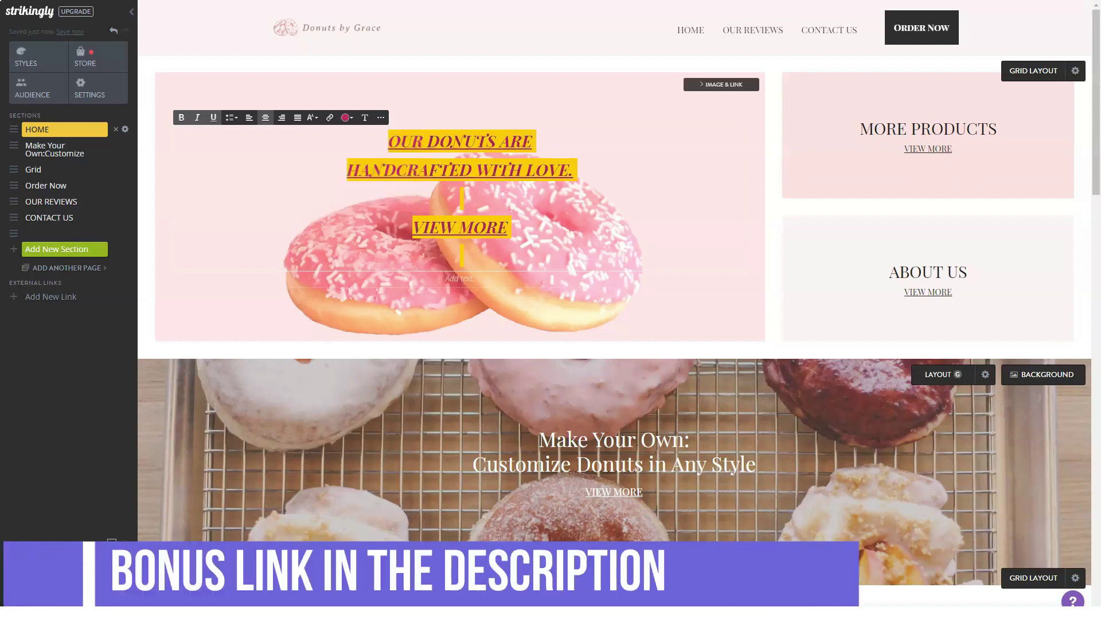
pyautogui.click(346, 117)
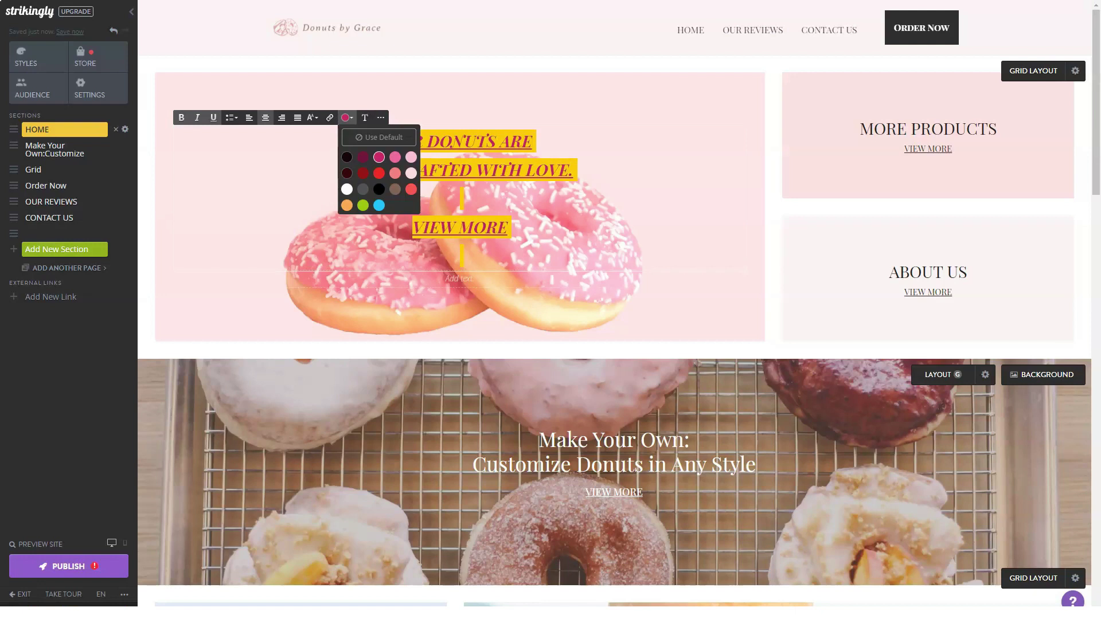
pyautogui.click(379, 205)
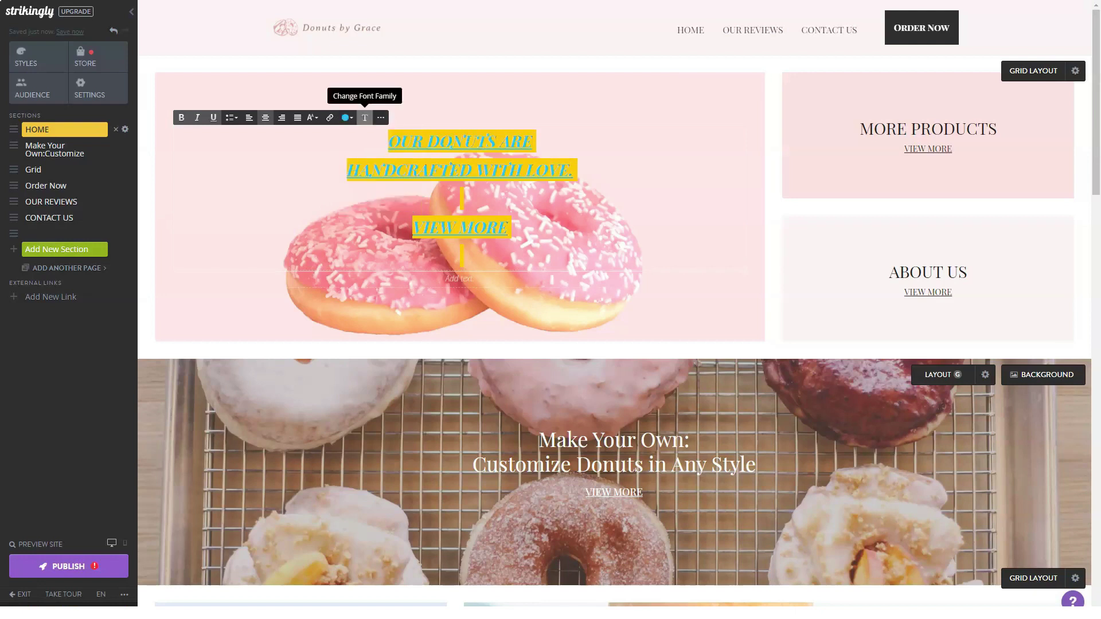
# Step: Set the site's heading font to Great Vibes
pyautogui.click(365, 117)
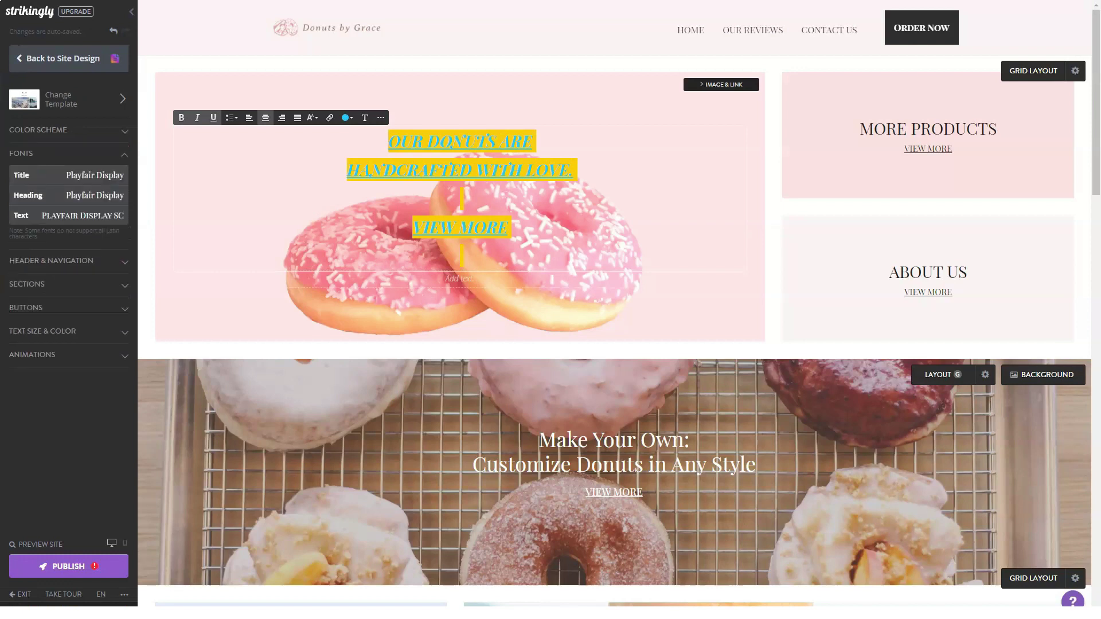
pyautogui.click(95, 195)
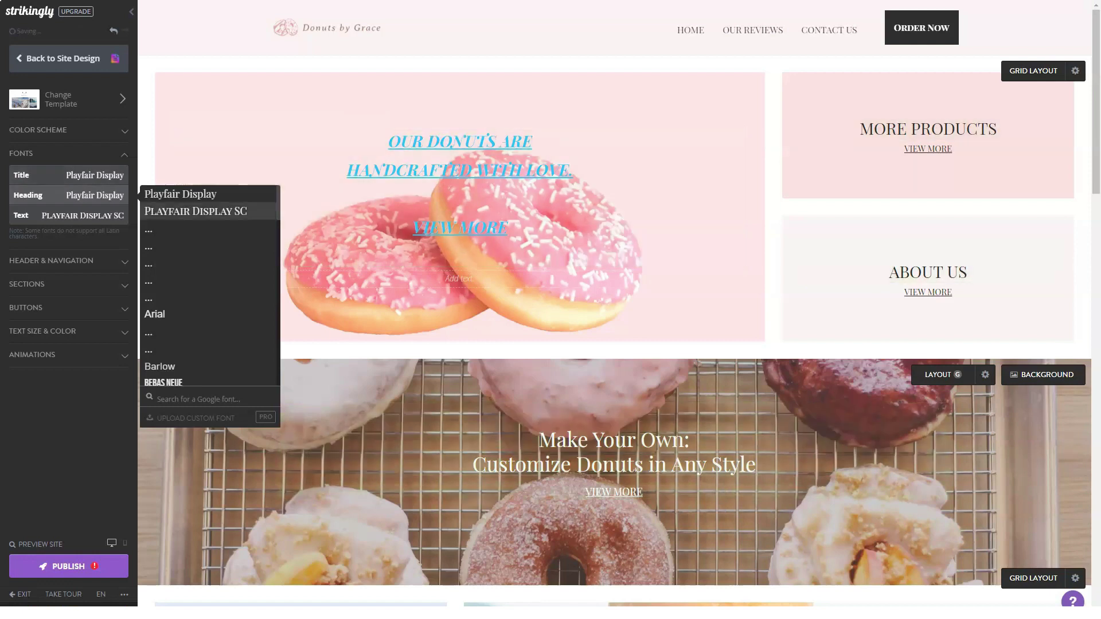
pyautogui.scroll(-2, 172, 206)
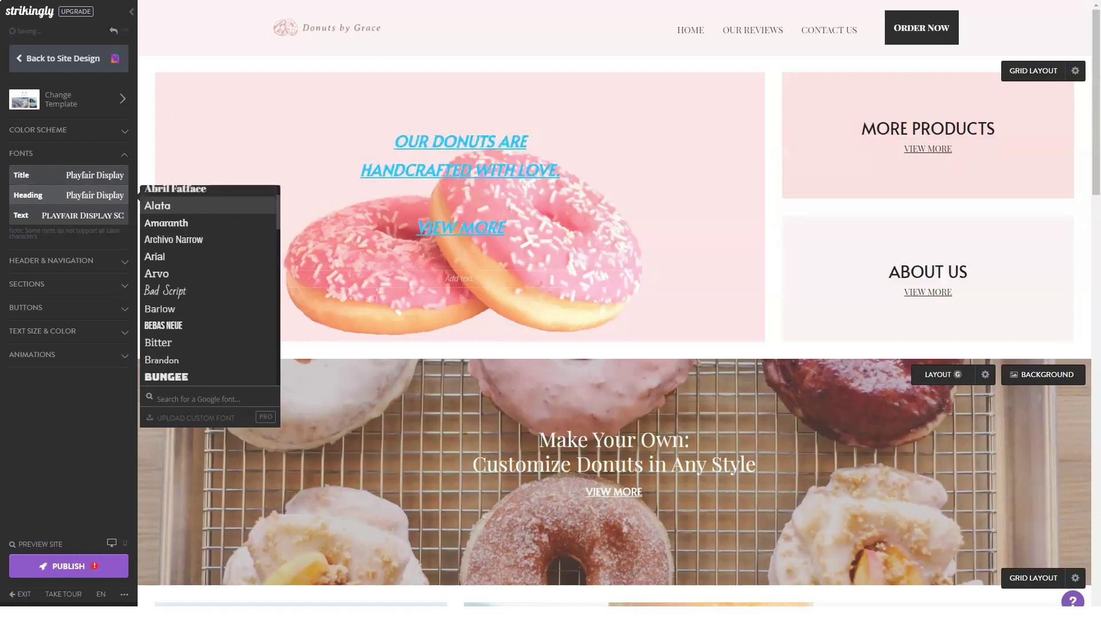
pyautogui.scroll(-2, 172, 209)
pyautogui.scroll(-1, 172, 209)
pyautogui.scroll(-1, 172, 209)
pyautogui.scroll(-1, 172, 209)
pyautogui.scroll(-3, 172, 210)
pyautogui.scroll(-1, 173, 209)
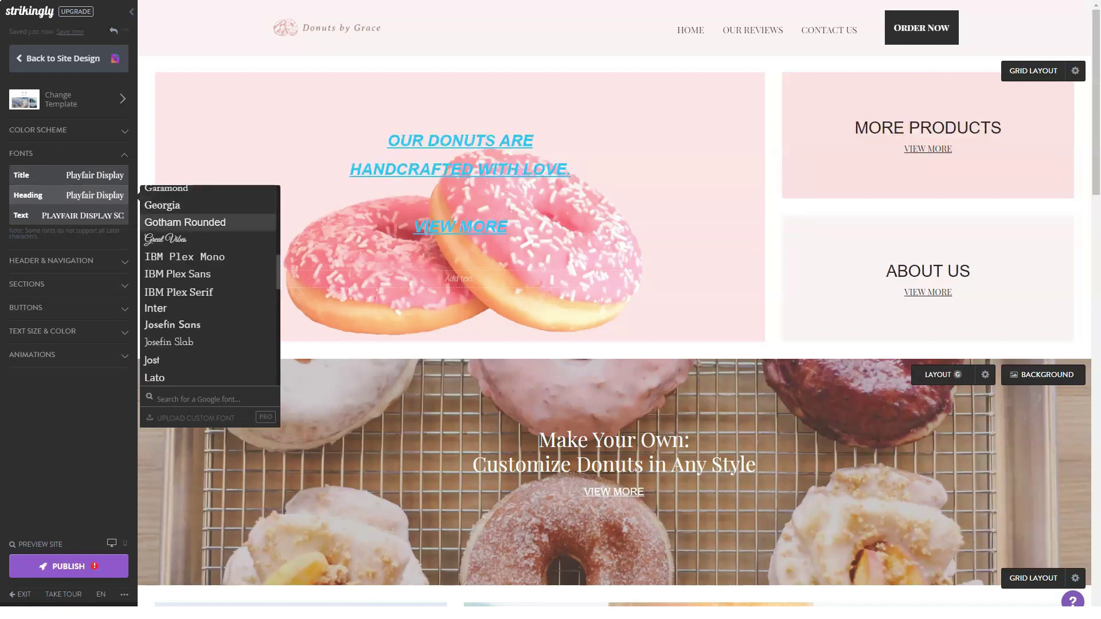
pyautogui.click(172, 239)
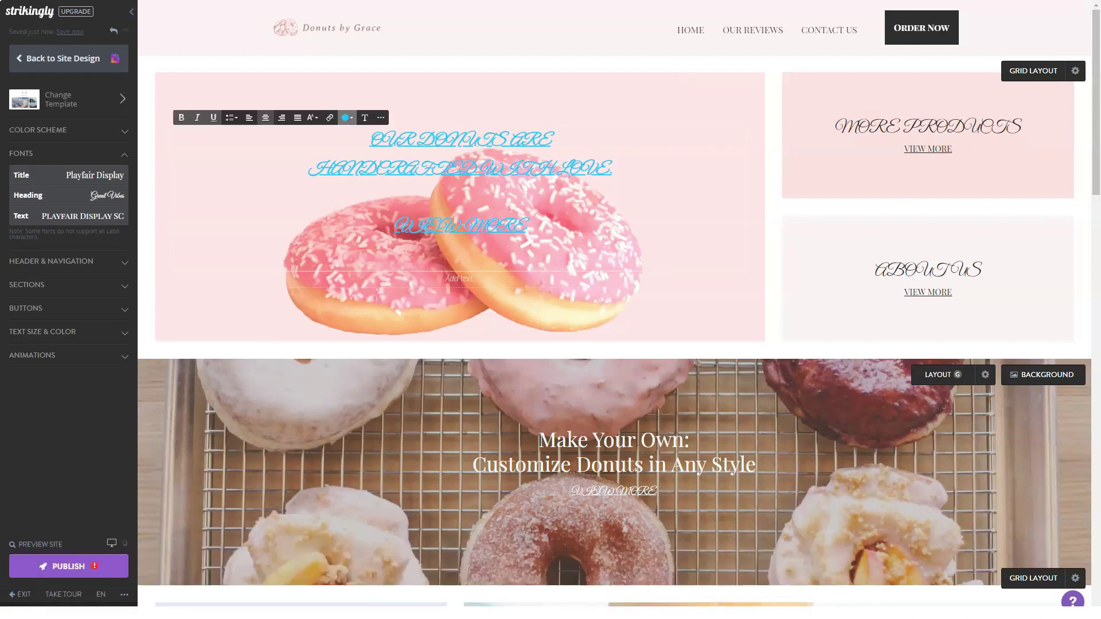
# Step: Recolour all three hero heading lines black
pyautogui.click(348, 117)
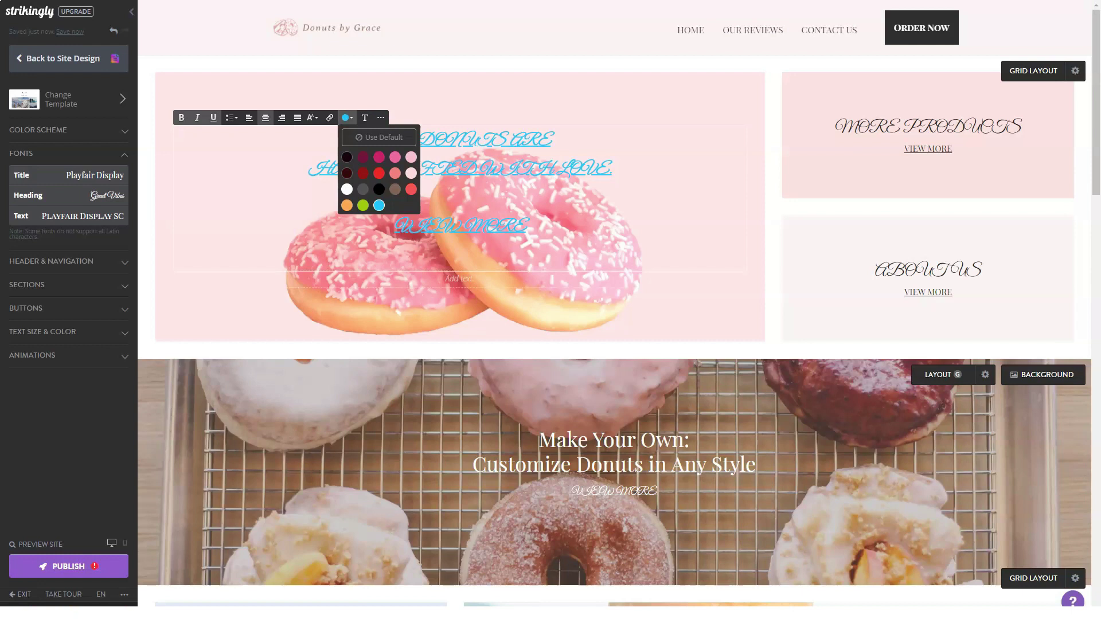
pyautogui.click(476, 143)
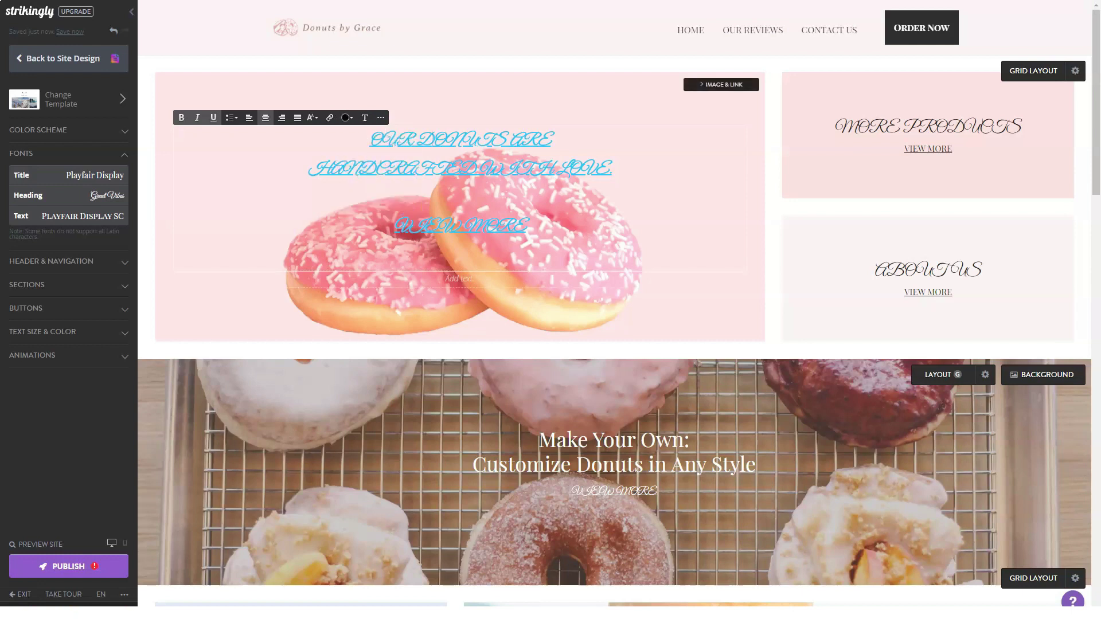
pyautogui.moveTo(527, 228); pyautogui.dragTo(380, 139)
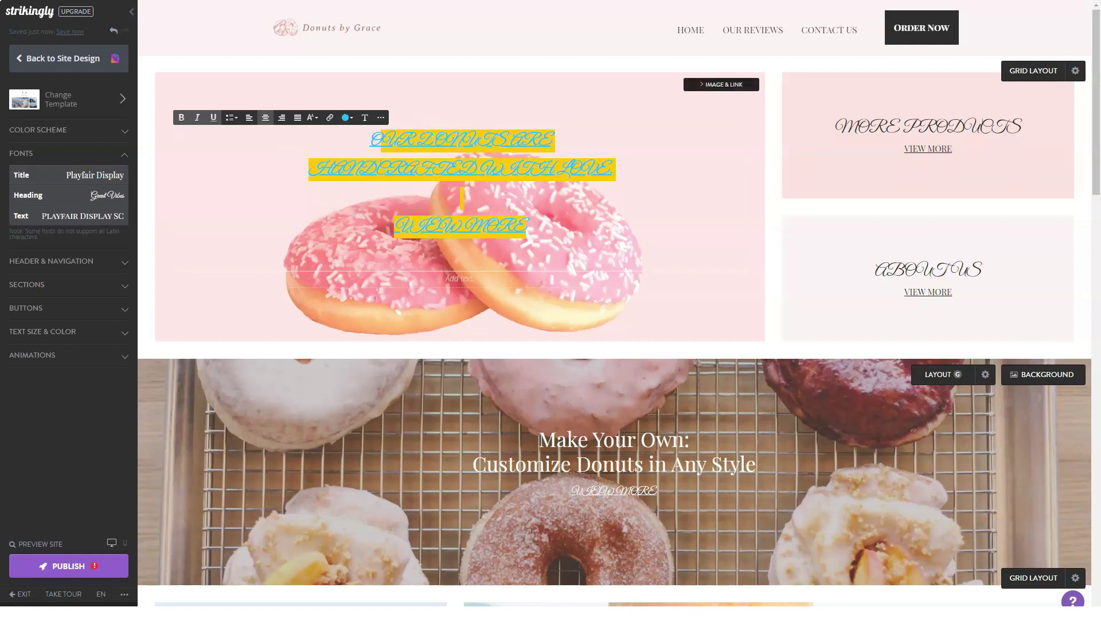
pyautogui.click(461, 198)
pyautogui.moveTo(528, 228); pyautogui.dragTo(370, 140)
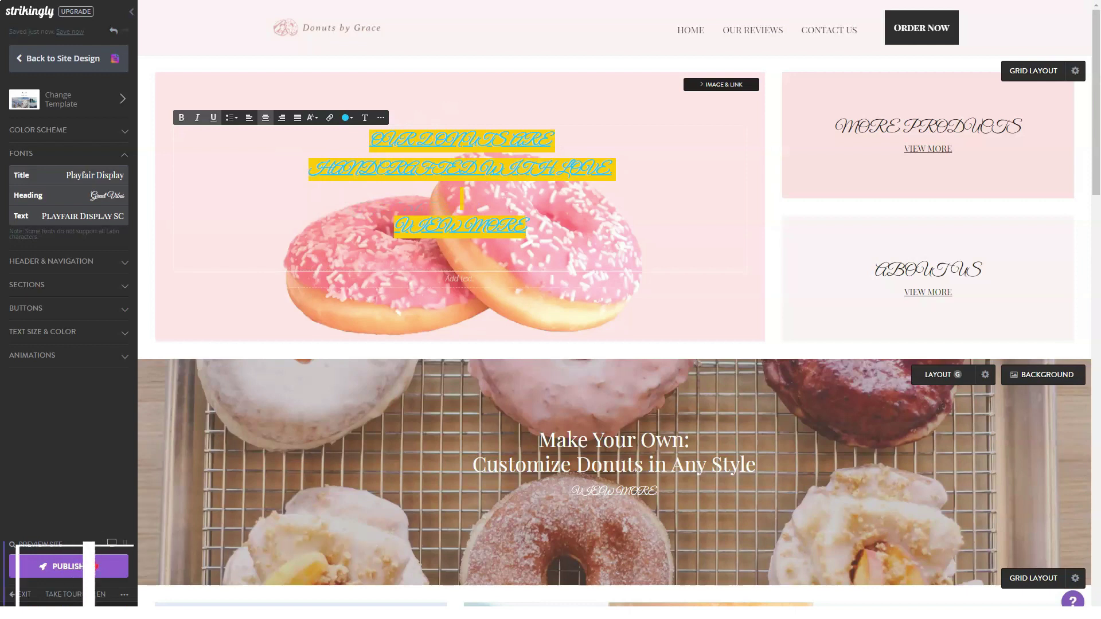
pyautogui.click(347, 118)
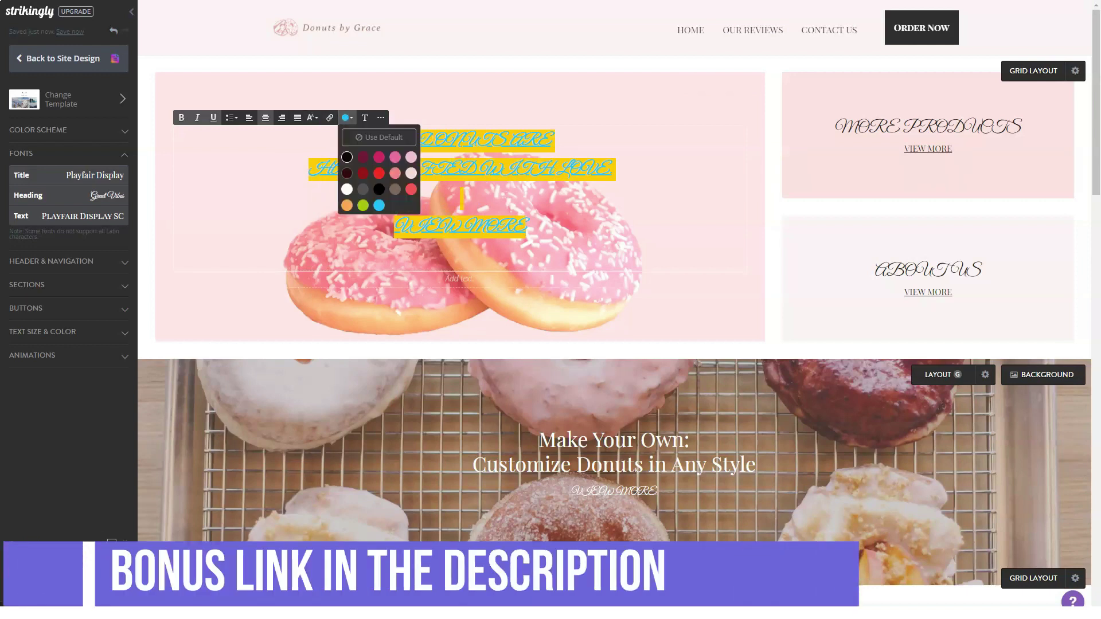
pyautogui.click(347, 158)
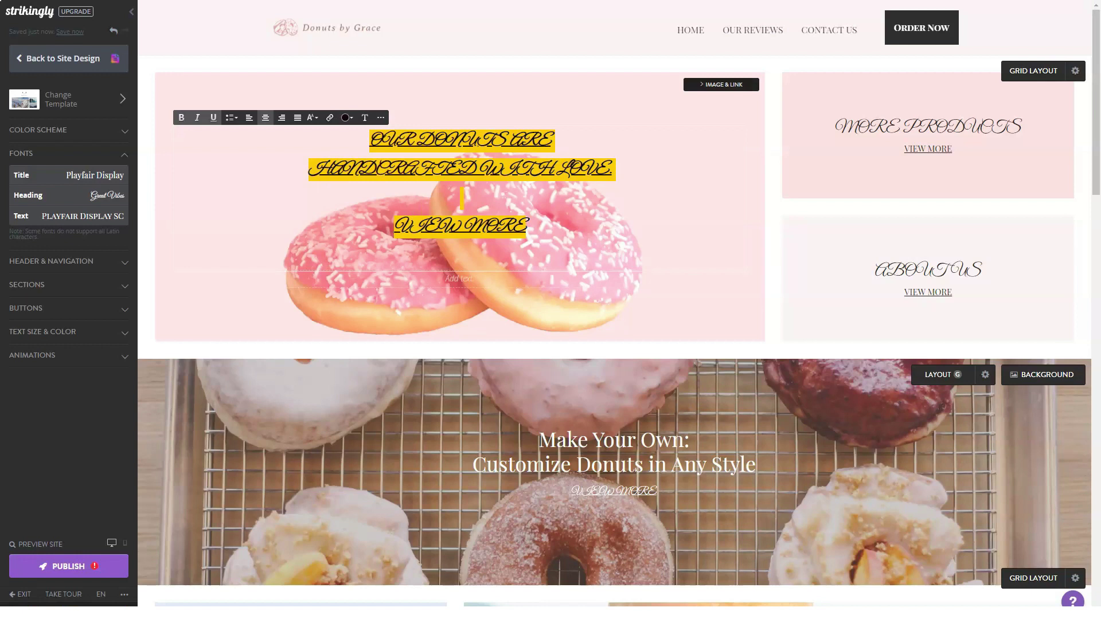
pyautogui.doubleClick(928, 270)
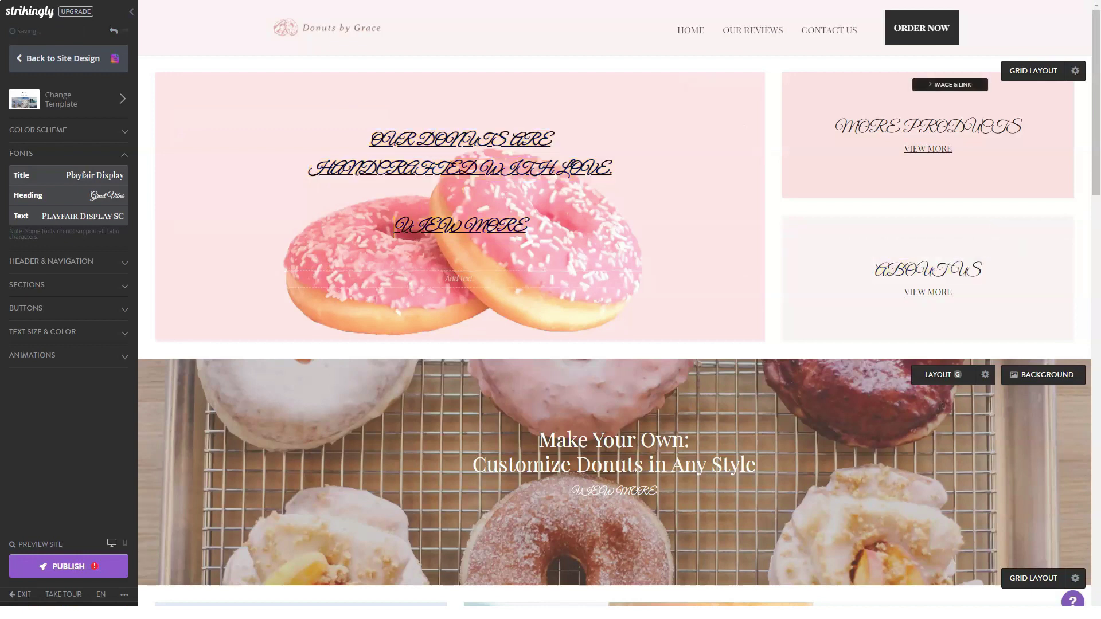
# Step: Make the MORE PRODUCTS heading bold
pyautogui.doubleClick(928, 127)
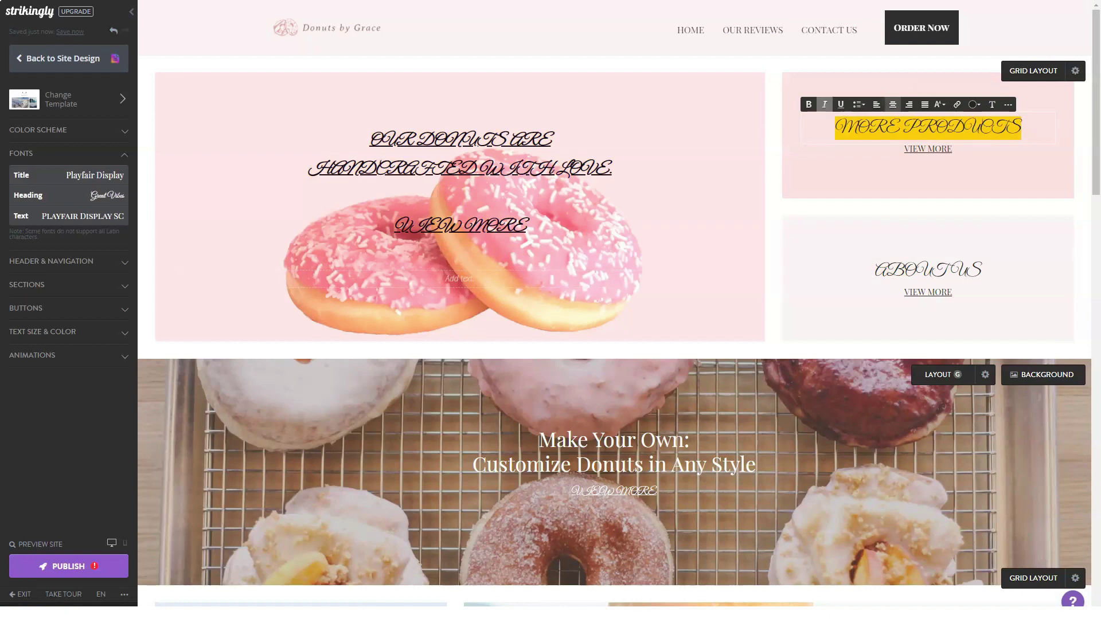
pyautogui.hotkey('ctrl', 'b')
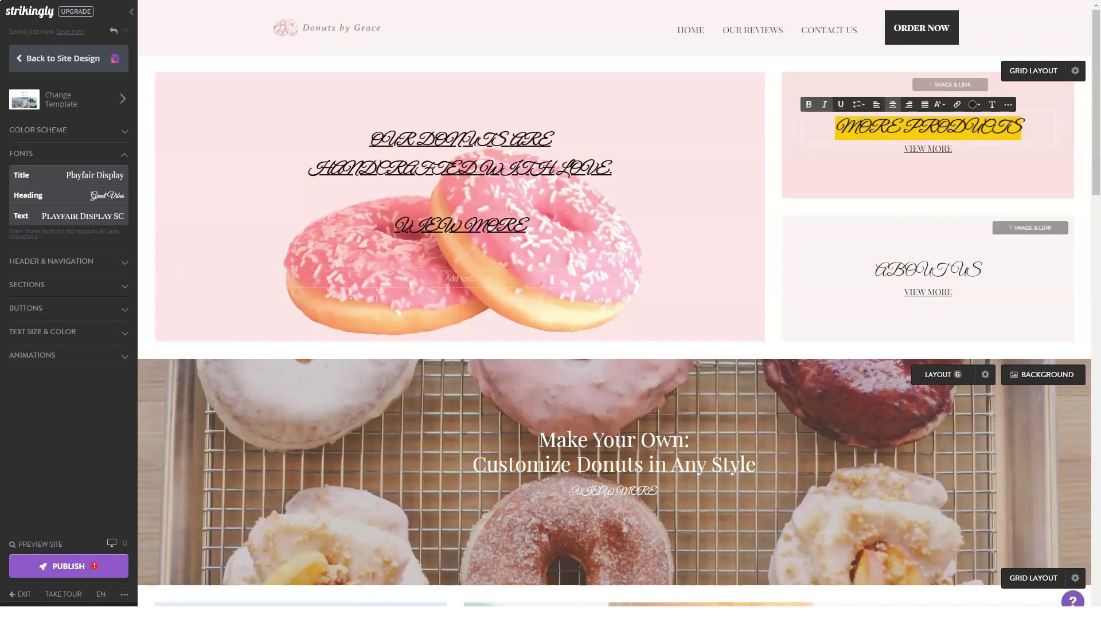
pyautogui.doubleClick(928, 270)
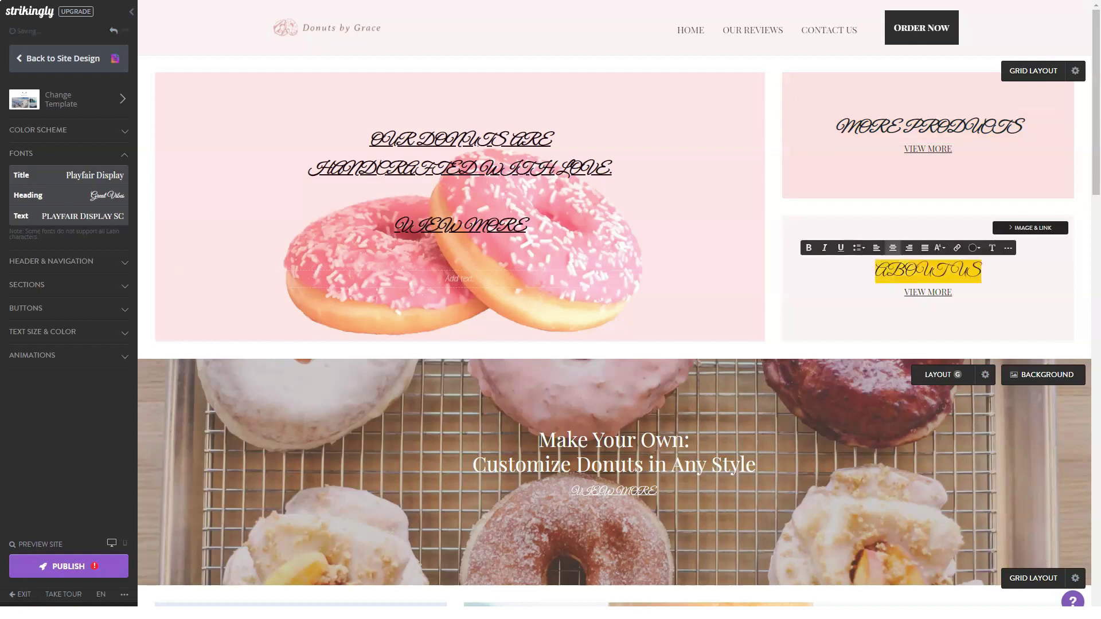
# Step: Try Sign Up and Media on Left layouts for Make Your Own, keeping App Store badges with no media
pyautogui.scroll(-5, 615, 332)
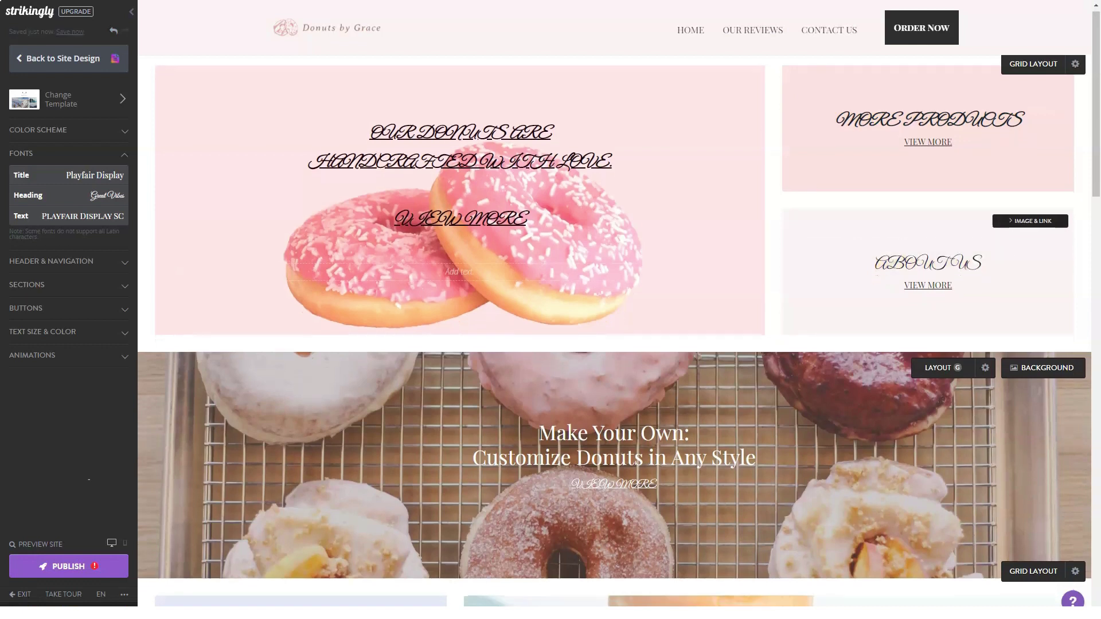
pyautogui.scroll(-2, 626, 190)
pyautogui.scroll(-2, 626, 191)
pyautogui.scroll(-2, 627, 191)
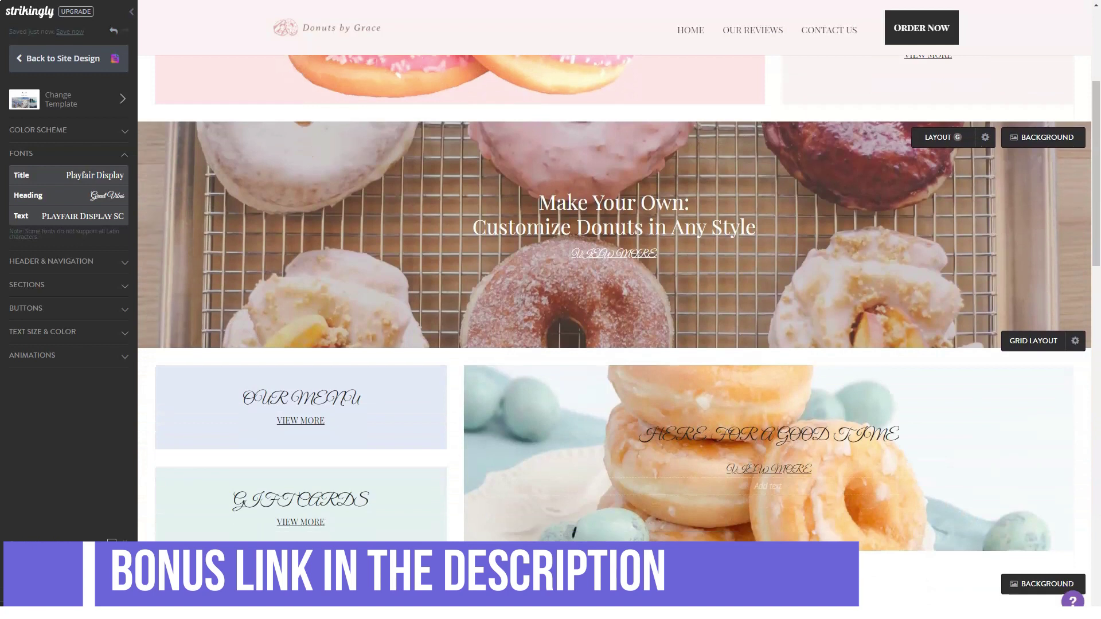
pyautogui.scroll(-1, 626, 190)
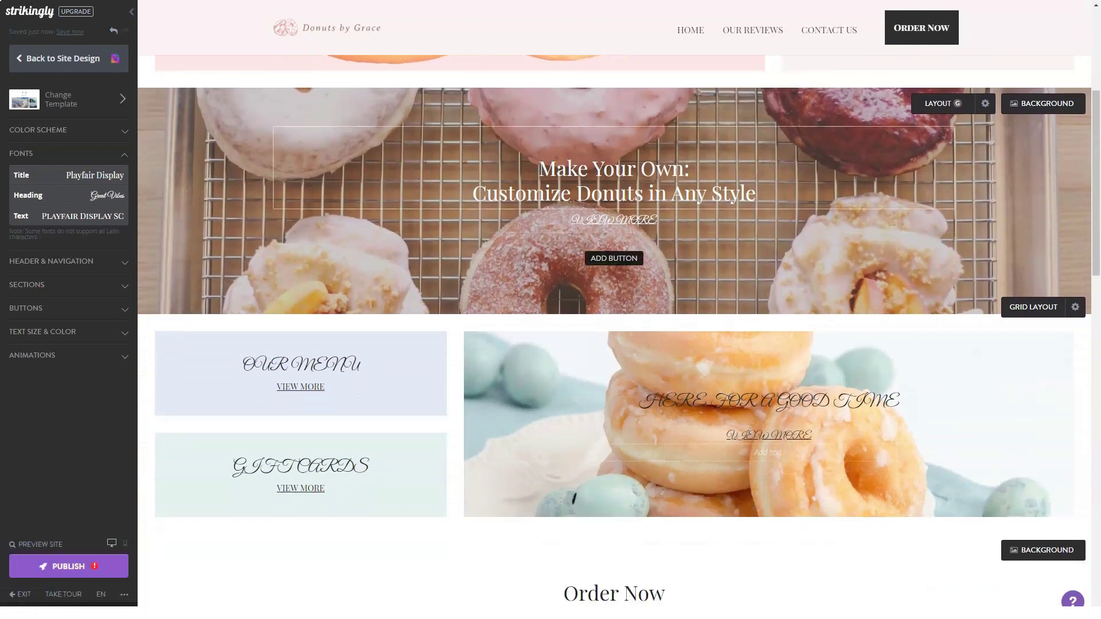
pyautogui.doubleClick(626, 190)
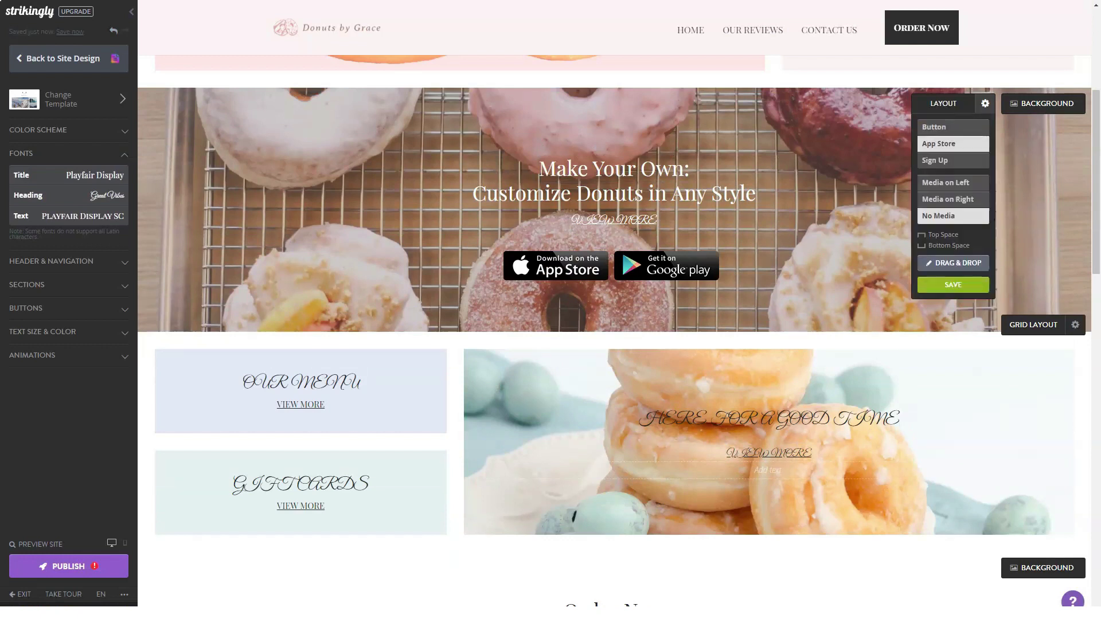
pyautogui.click(935, 160)
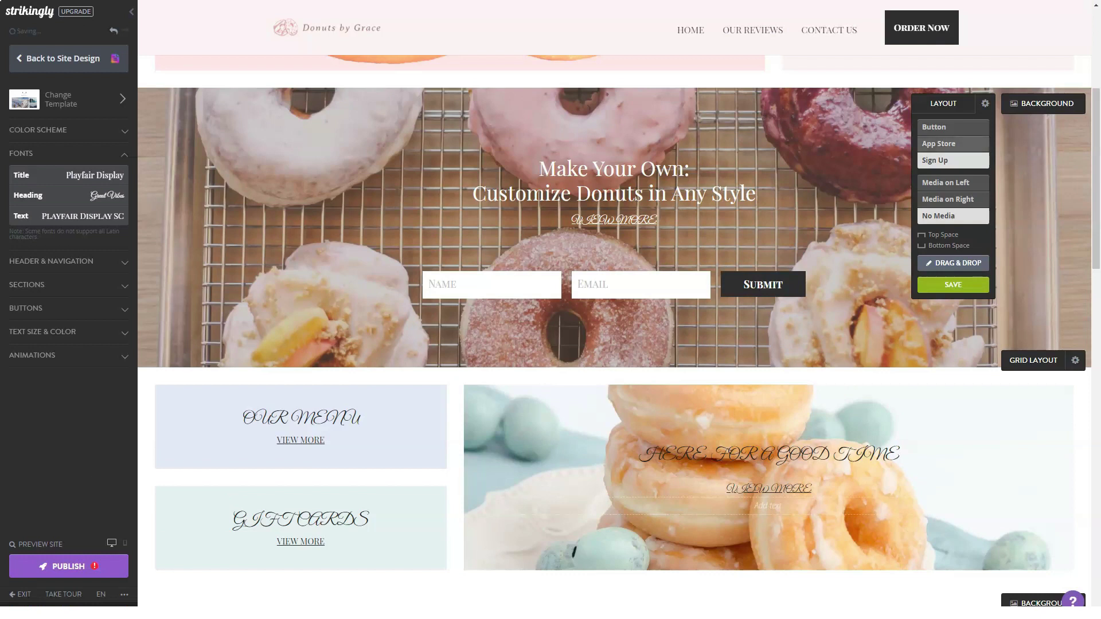
pyautogui.click(938, 144)
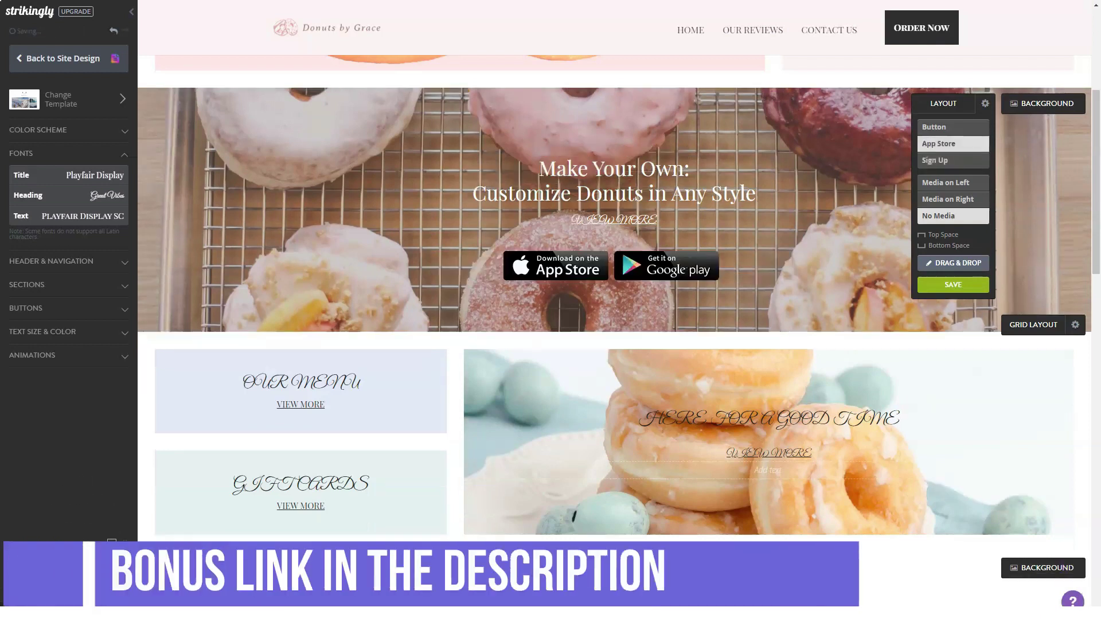
pyautogui.click(935, 160)
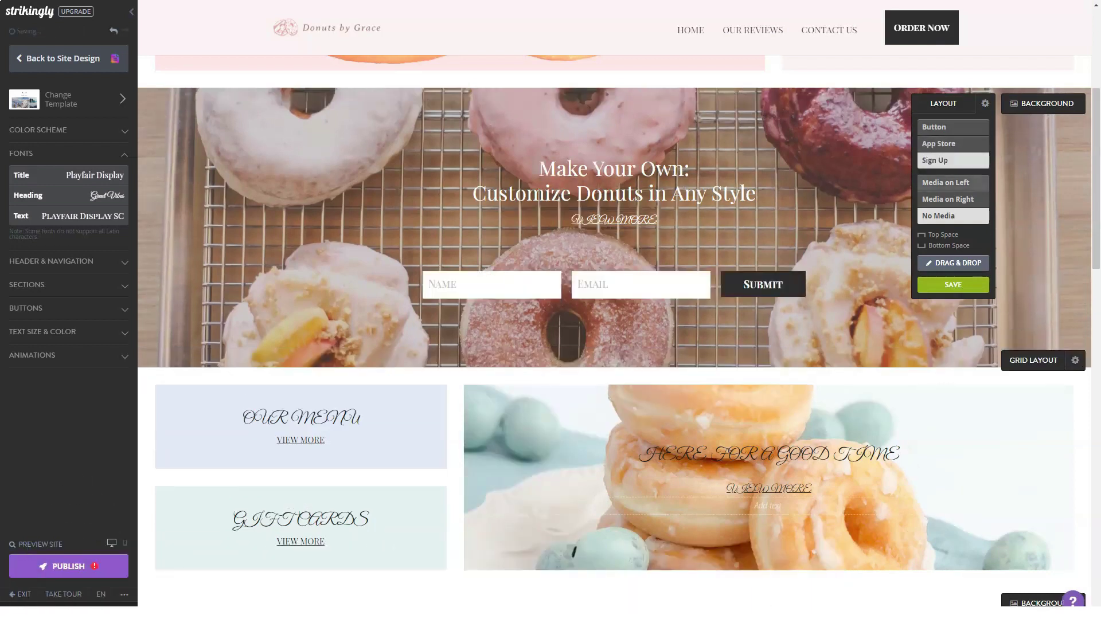
pyautogui.click(946, 182)
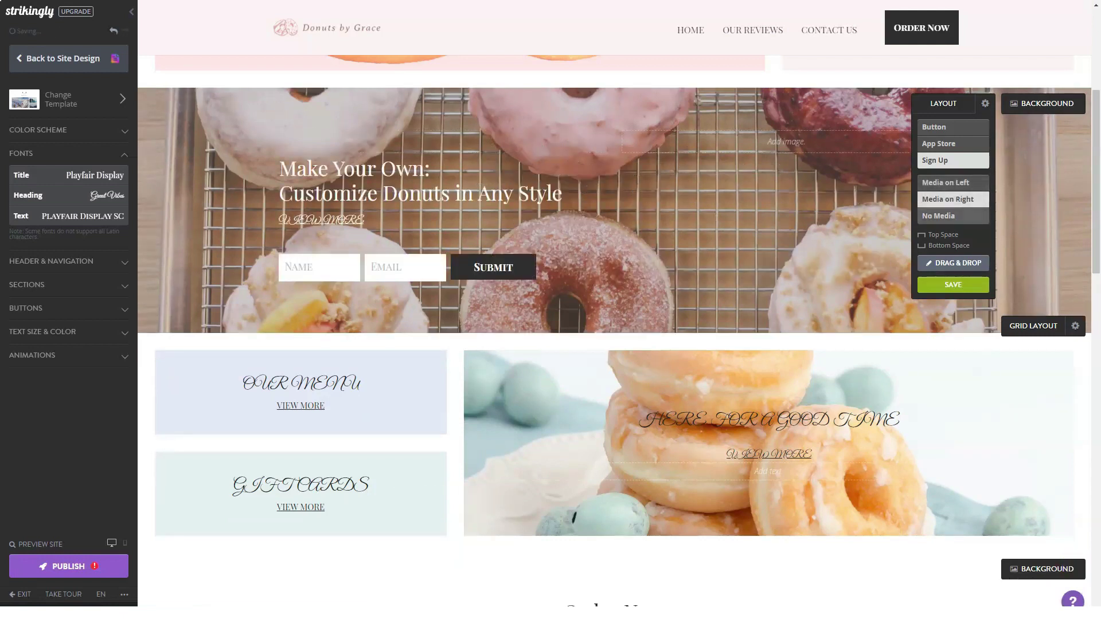
pyautogui.click(953, 215)
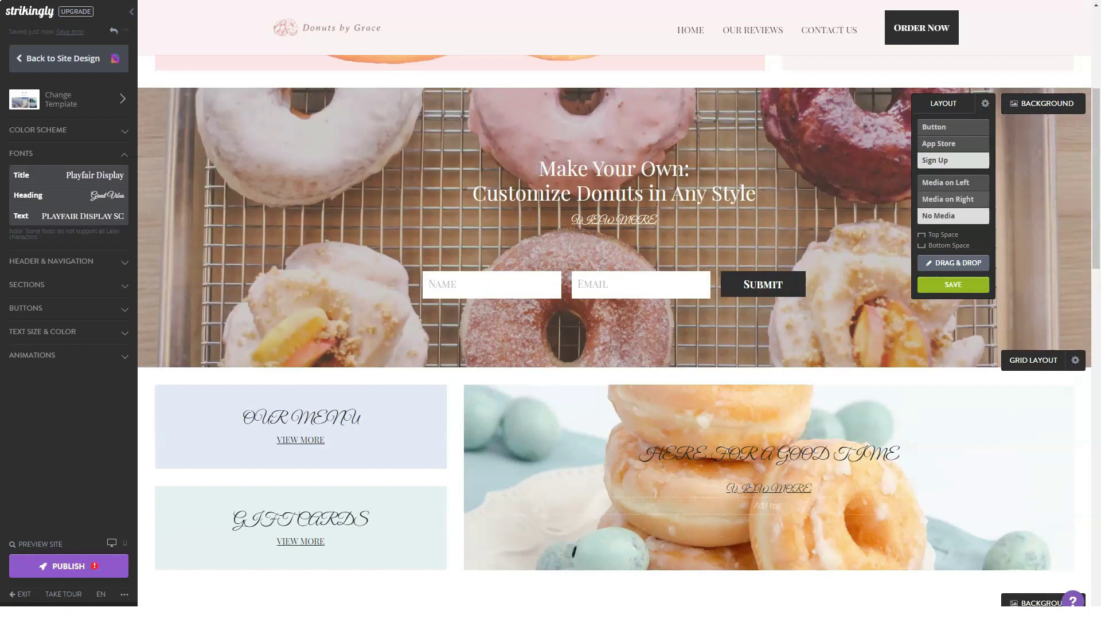
pyautogui.click(939, 144)
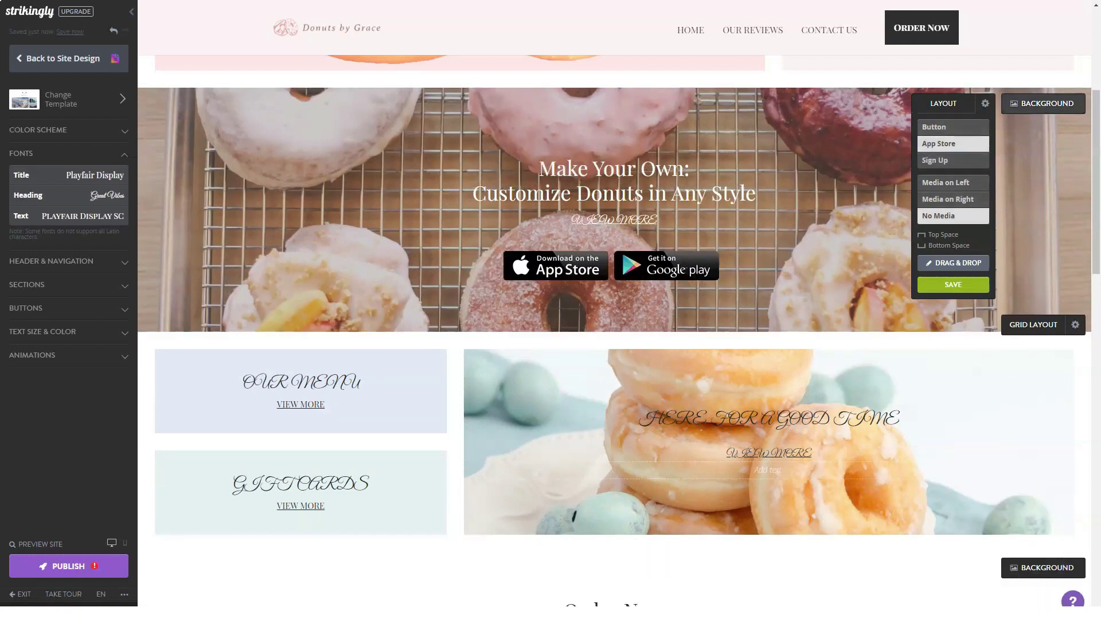
pyautogui.click(1044, 103)
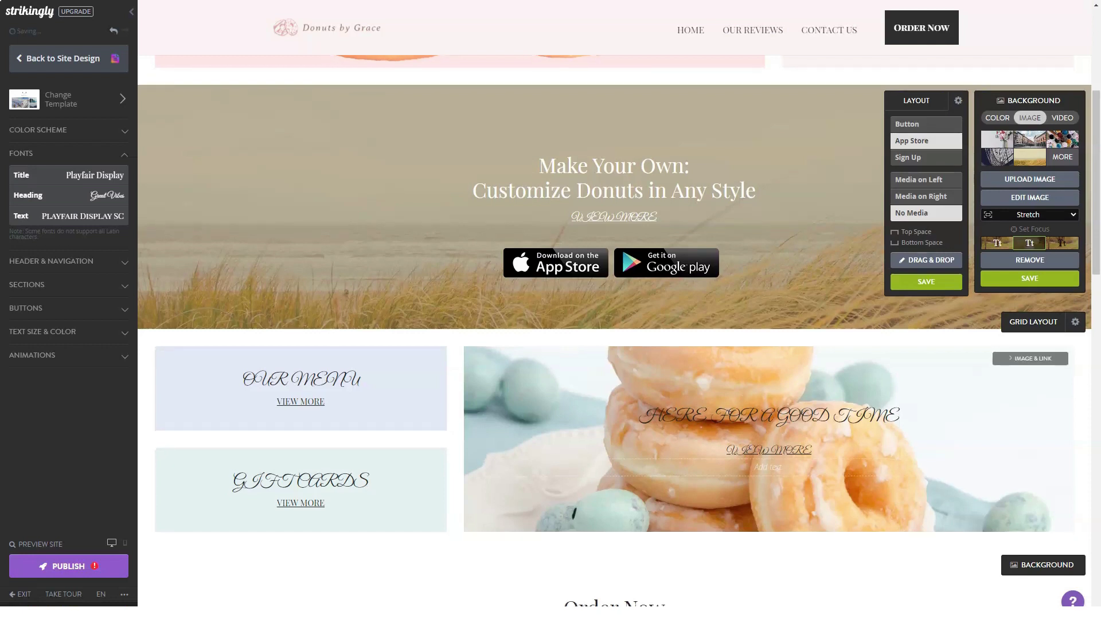
# Step: Start a new text line under the Here for a good time block
pyautogui.scroll(-4, 614, 331)
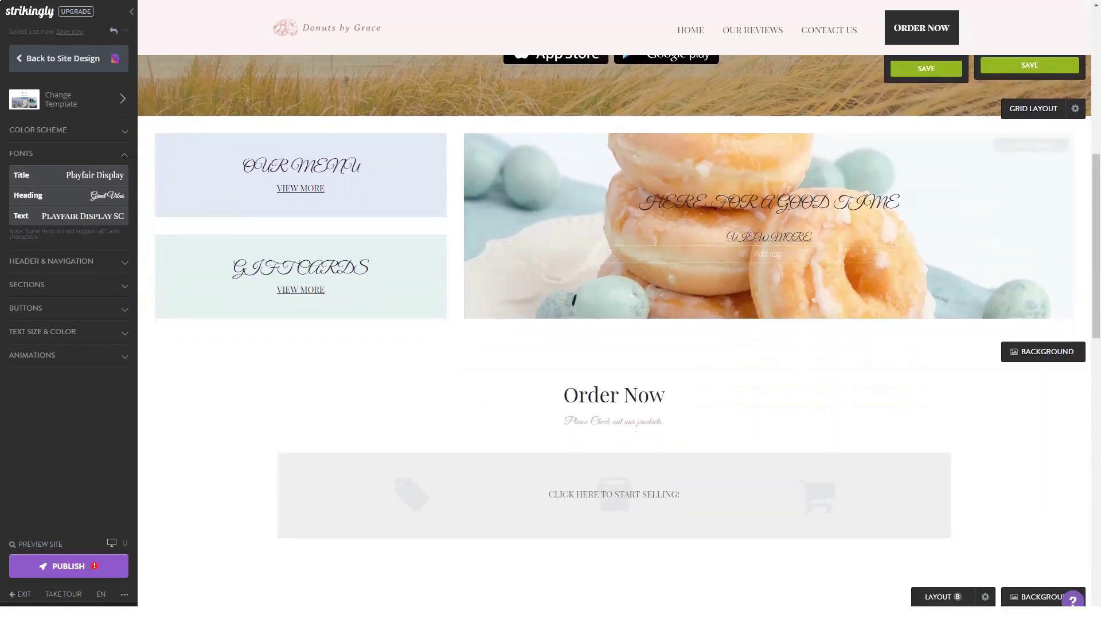
pyautogui.click(769, 254)
pyautogui.write('HELLLI')
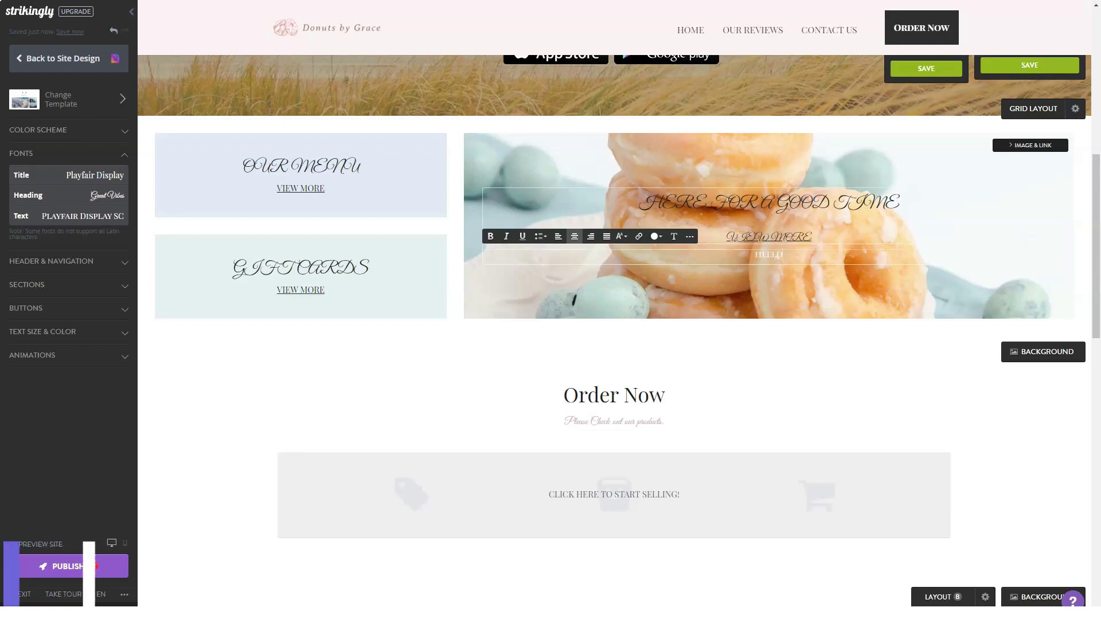
# Step: Select all the block's HELLO text, then bring up its Image & Link settings
pyautogui.hotkey('ctrl', 'a')
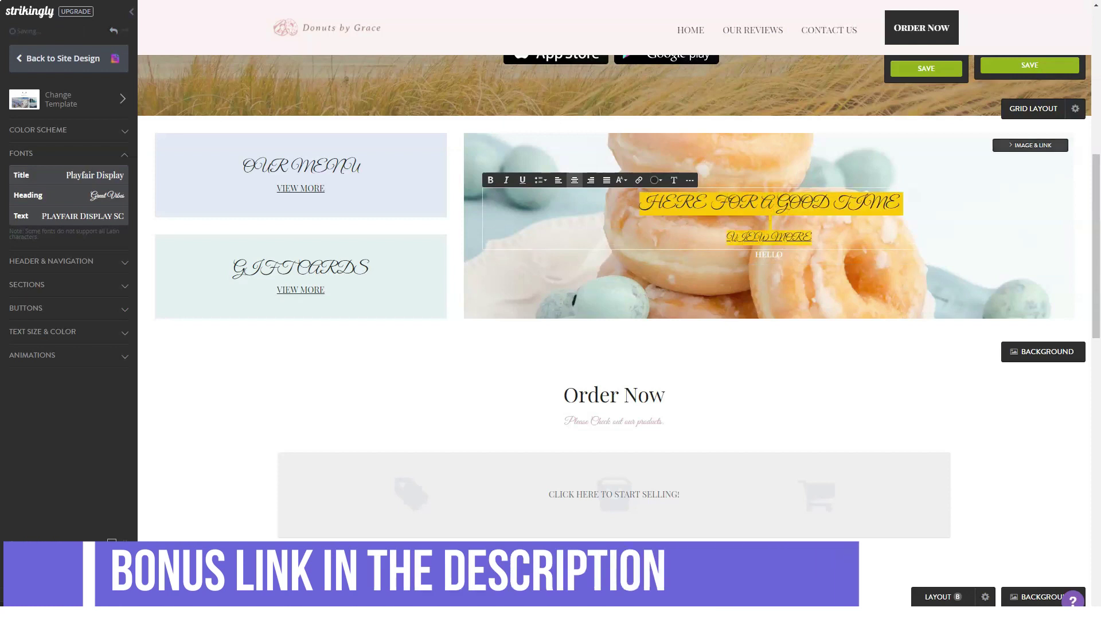
pyautogui.click(1031, 145)
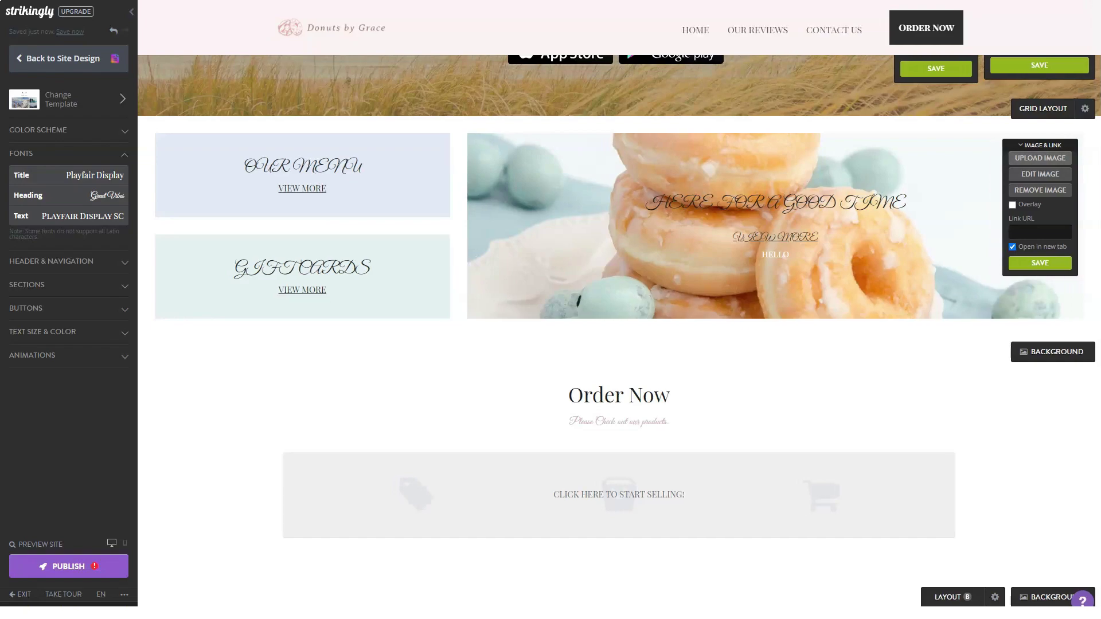
# Step: Browse the Strikingly image library categories through to Food photos
pyautogui.click(1031, 158)
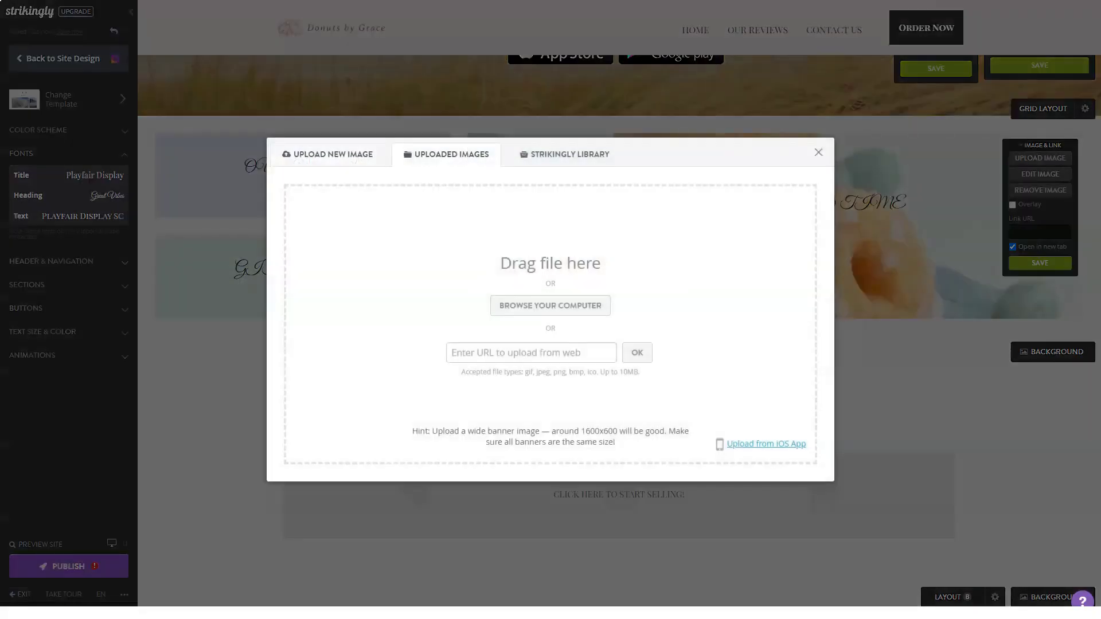
pyautogui.click(446, 154)
pyautogui.click(565, 154)
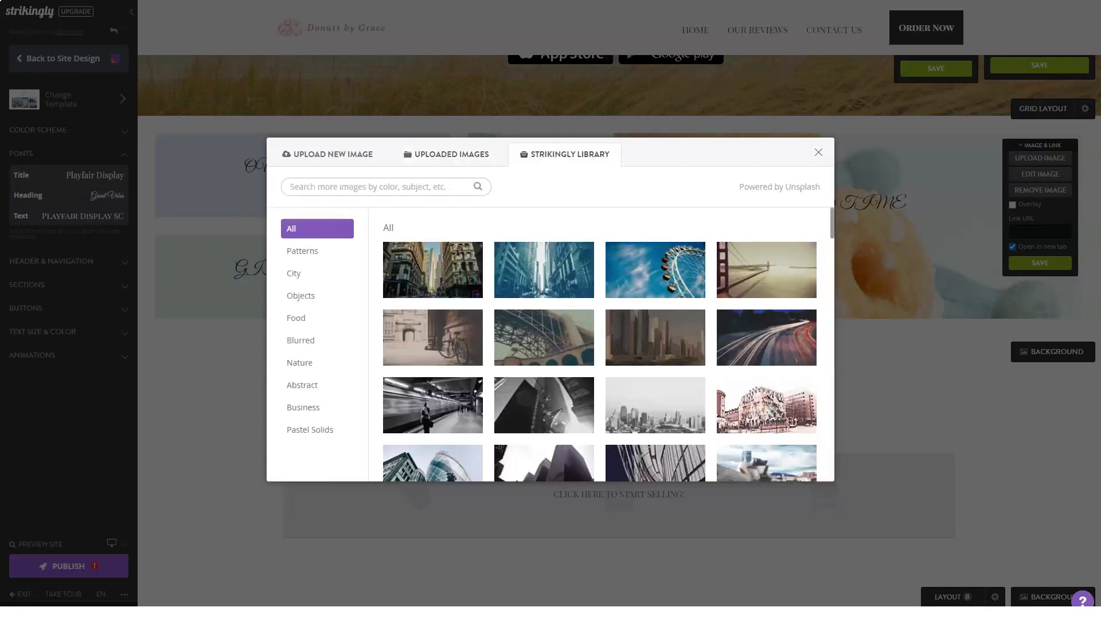
pyautogui.click(303, 251)
pyautogui.click(317, 273)
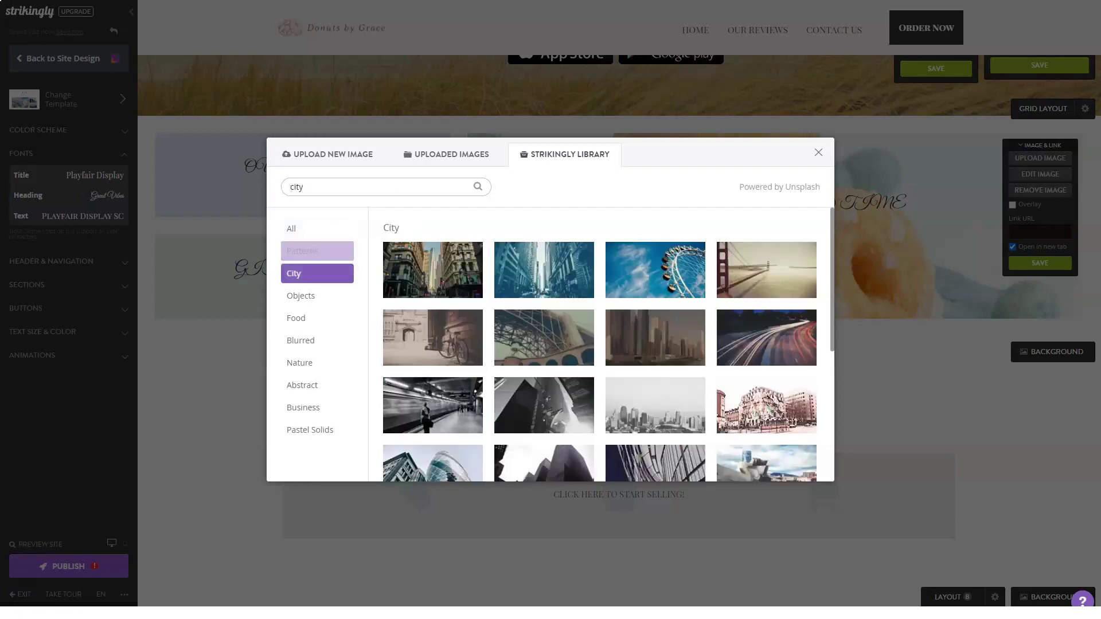
pyautogui.click(317, 296)
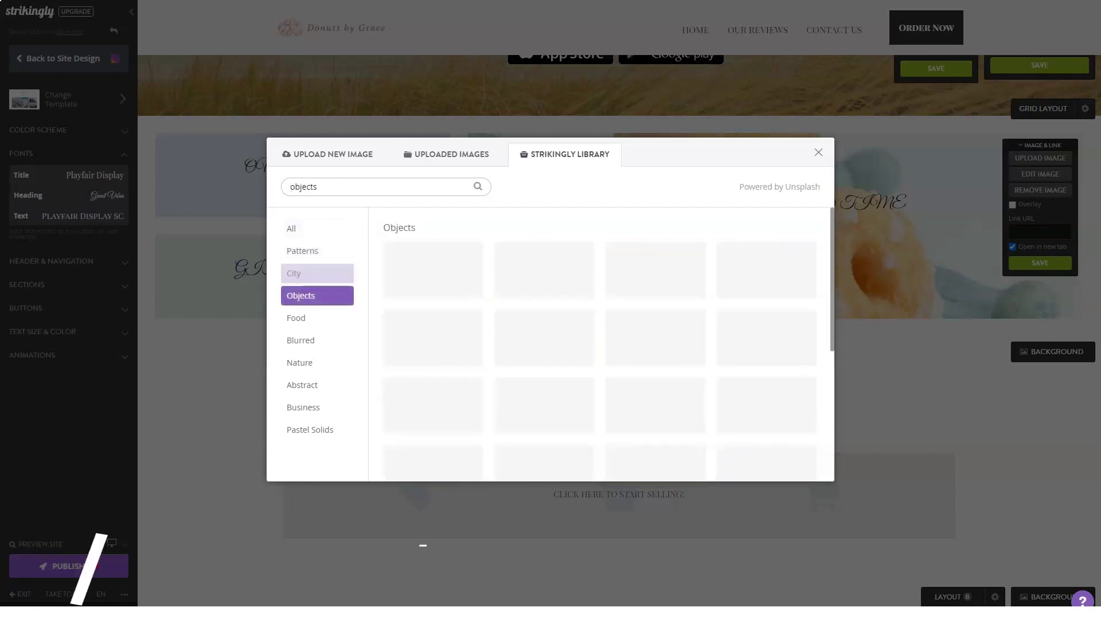
pyautogui.click(317, 318)
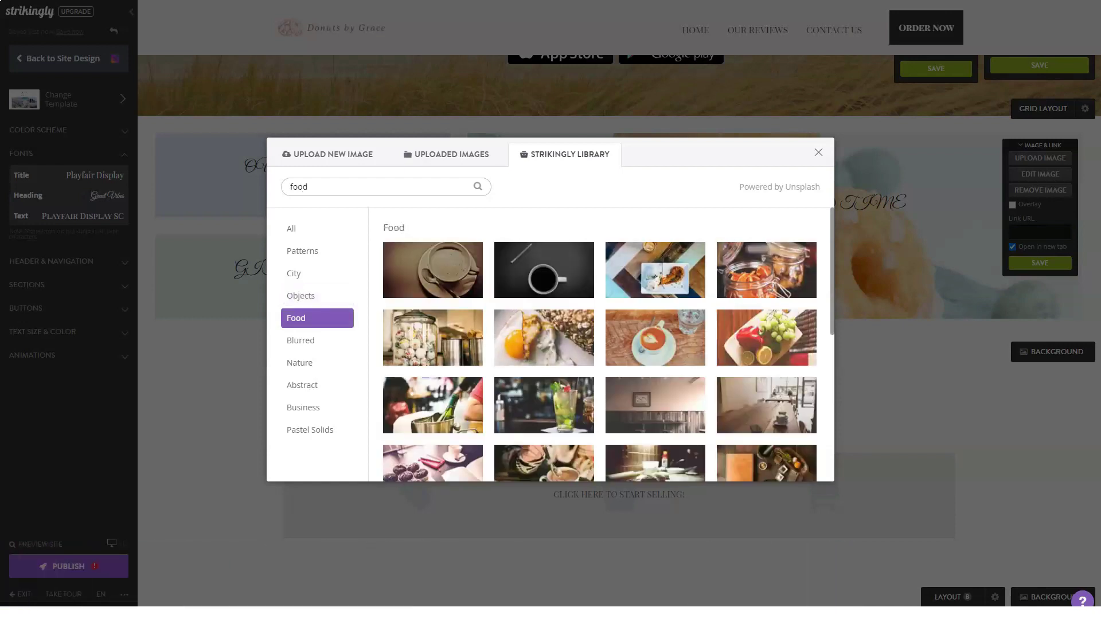
# Step: Set the block's image to the citrus-and-pineapple food photo
pyautogui.scroll(-2, 600, 344)
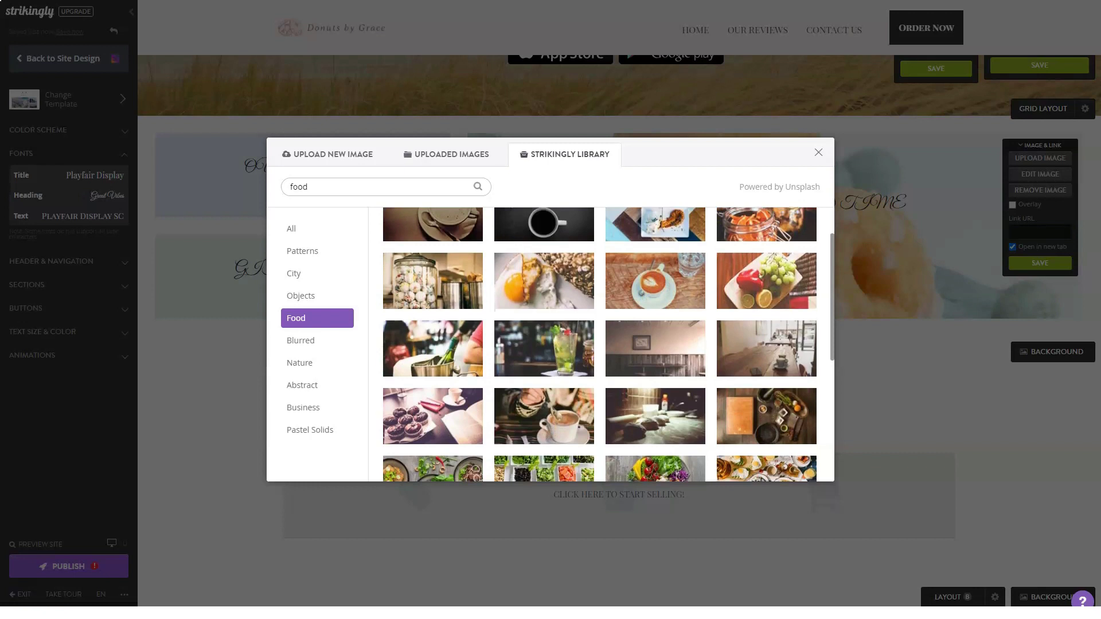
pyautogui.scroll(-1, 600, 344)
pyautogui.scroll(-1, 599, 344)
pyautogui.scroll(-1, 600, 344)
pyautogui.scroll(-1, 599, 344)
pyautogui.scroll(-2, 600, 344)
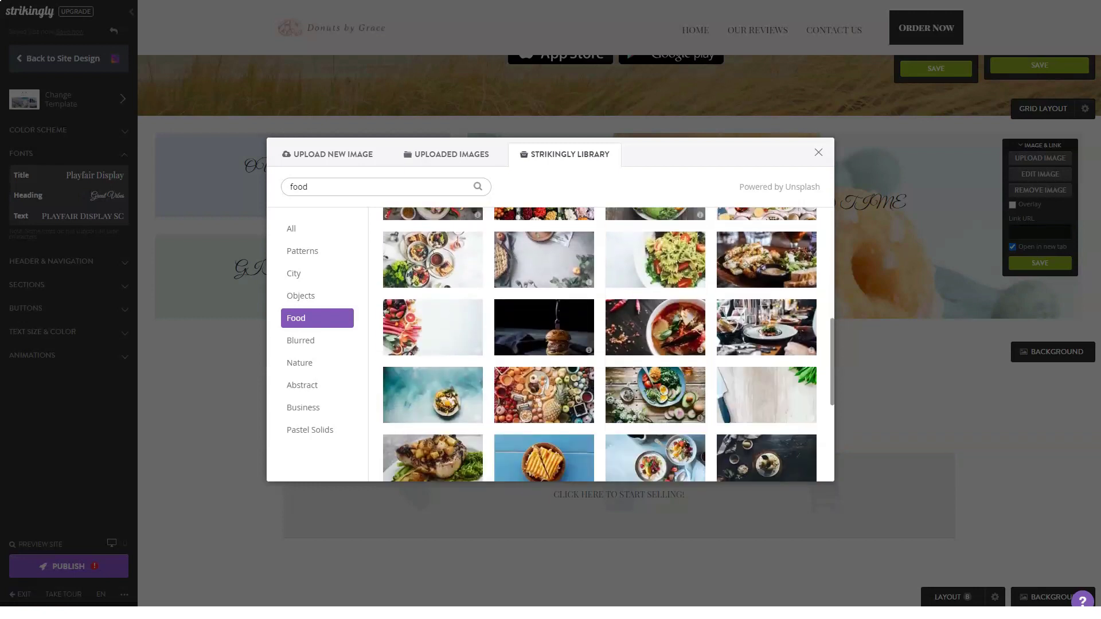
pyautogui.scroll(-2, 599, 344)
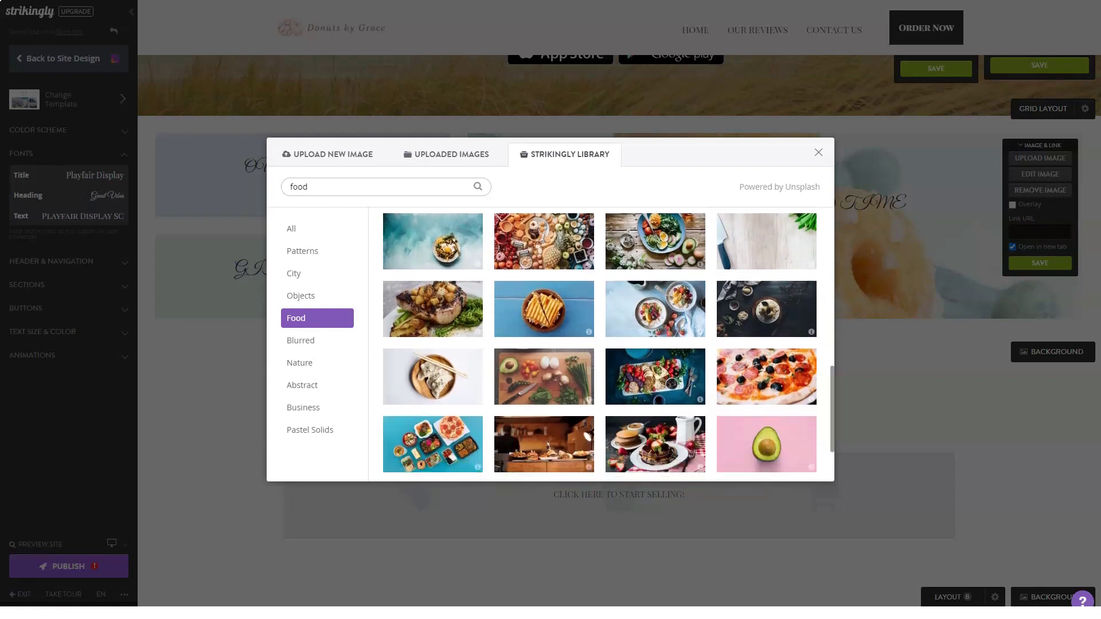
pyautogui.scroll(-2, 599, 345)
pyautogui.scroll(-1, 600, 344)
pyautogui.scroll(-1, 600, 344)
pyautogui.scroll(-1, 599, 344)
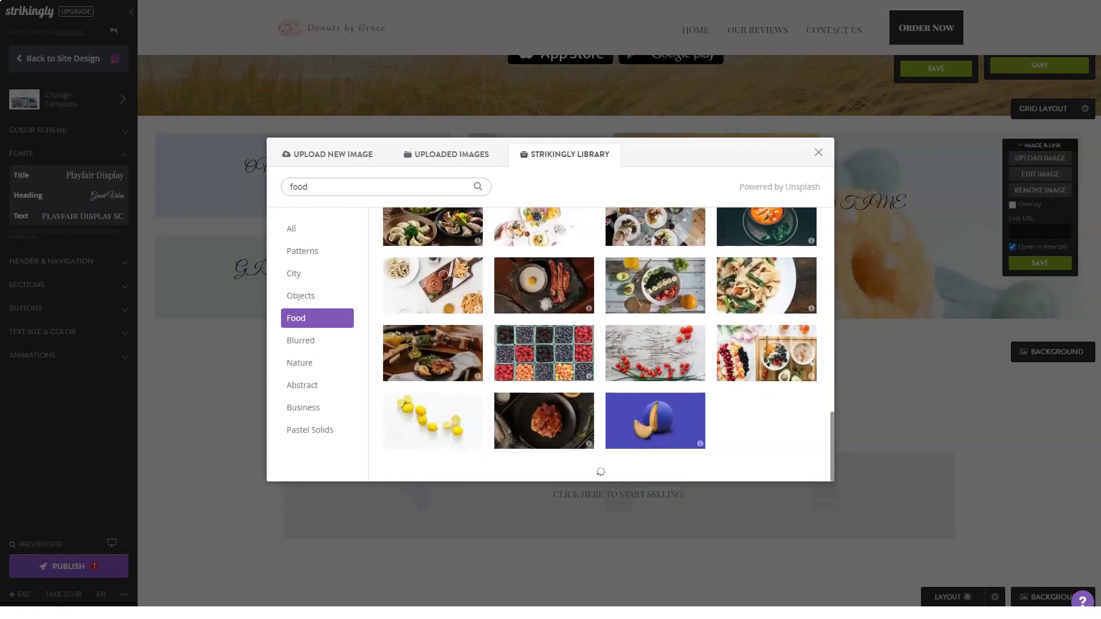
pyautogui.scroll(-1, 599, 344)
pyautogui.scroll(-1, 599, 345)
pyautogui.click(544, 307)
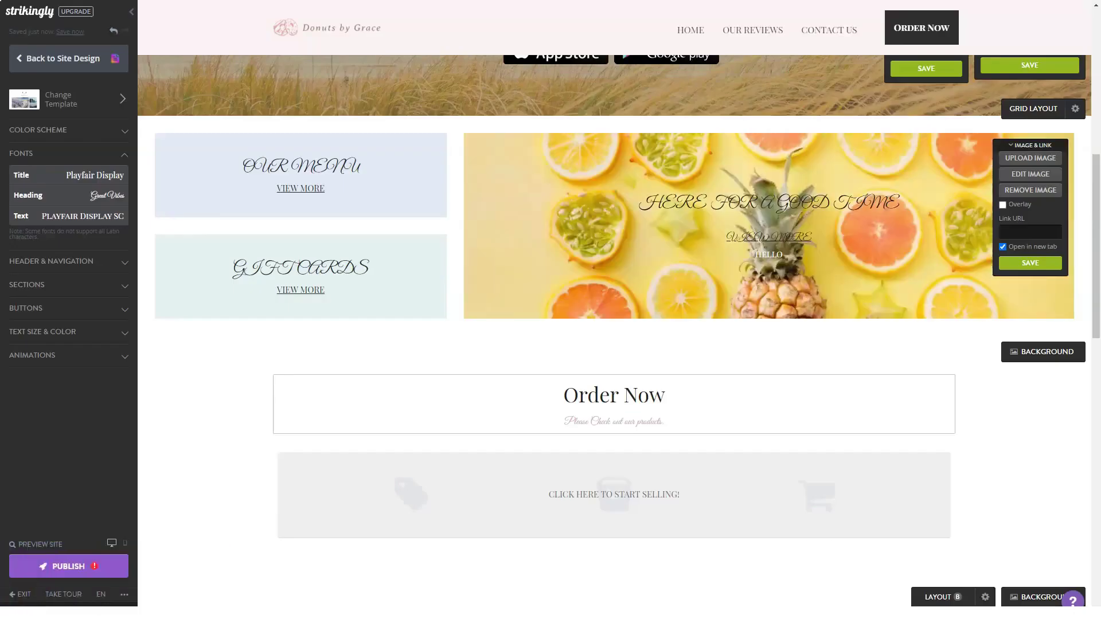
# Step: Select the Order Now heading text, then exit editing without changes
pyautogui.click(665, 394)
pyautogui.hotkey('ctrl', 'a')
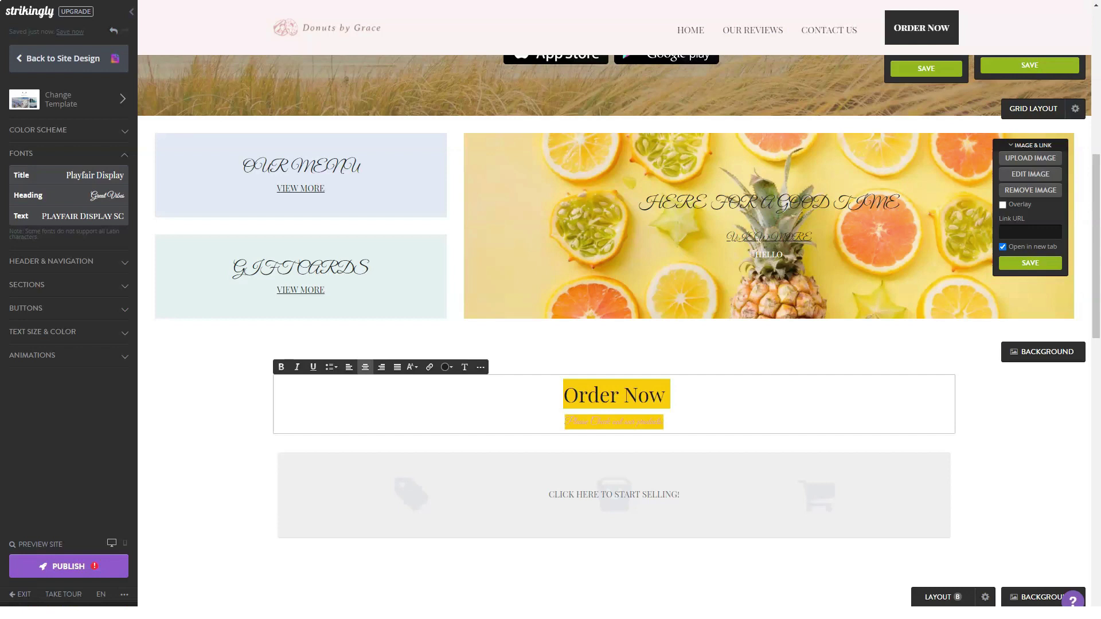
pyautogui.press('Escape')
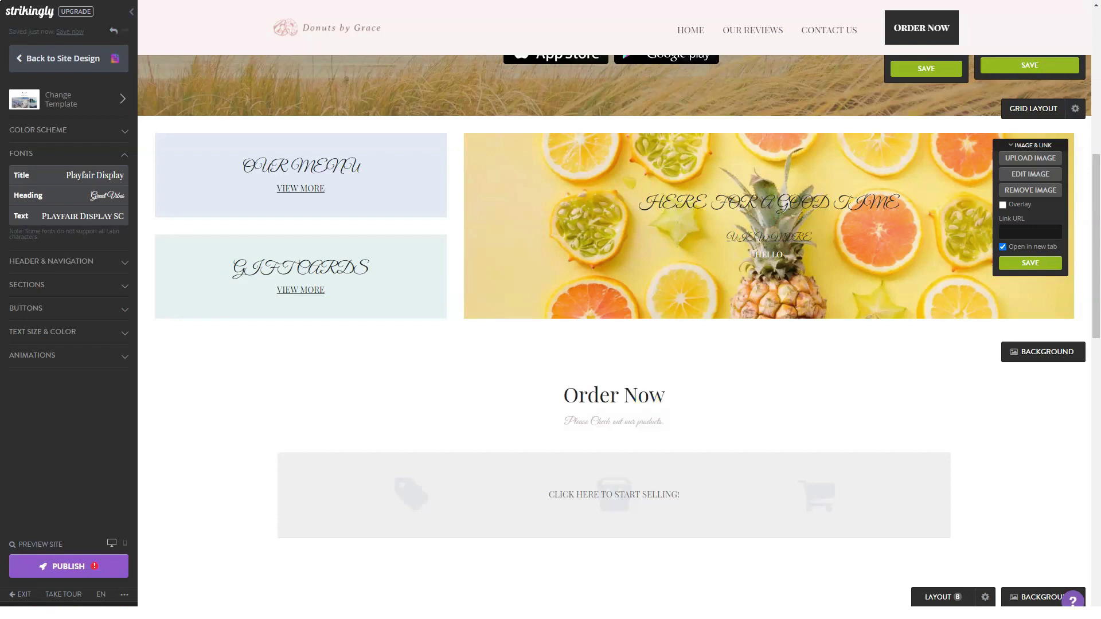
pyautogui.scroll(-2, 613, 332)
pyautogui.scroll(-7, 613, 333)
pyautogui.scroll(-4, 614, 333)
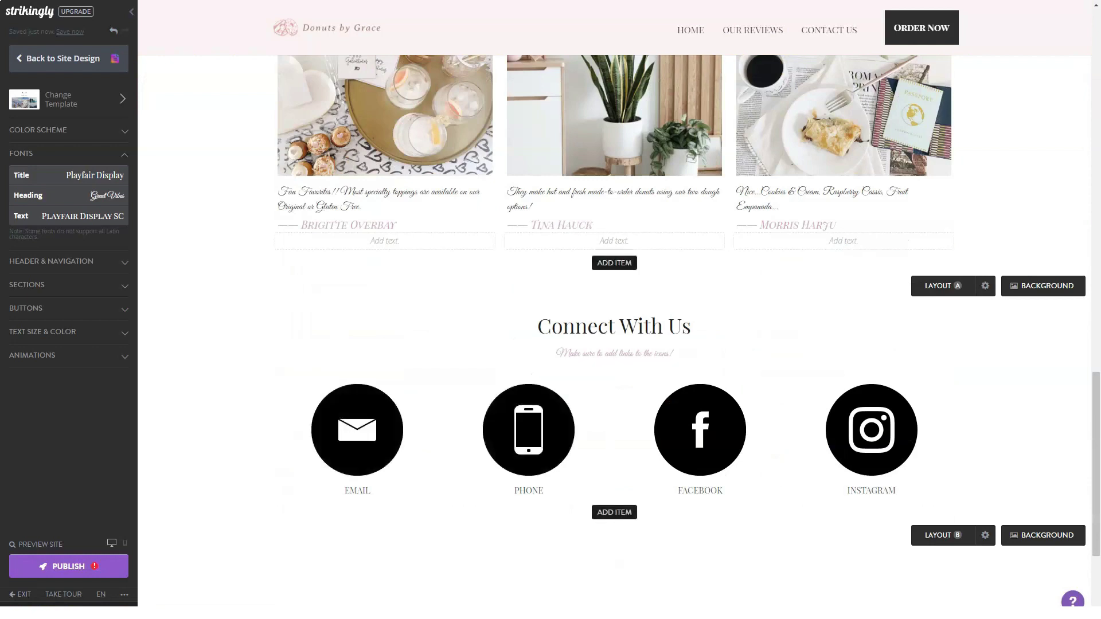
pyautogui.scroll(-1, 613, 269)
pyautogui.scroll(-1, 613, 270)
pyautogui.scroll(-2, 614, 269)
pyautogui.scroll(-1, 358, 276)
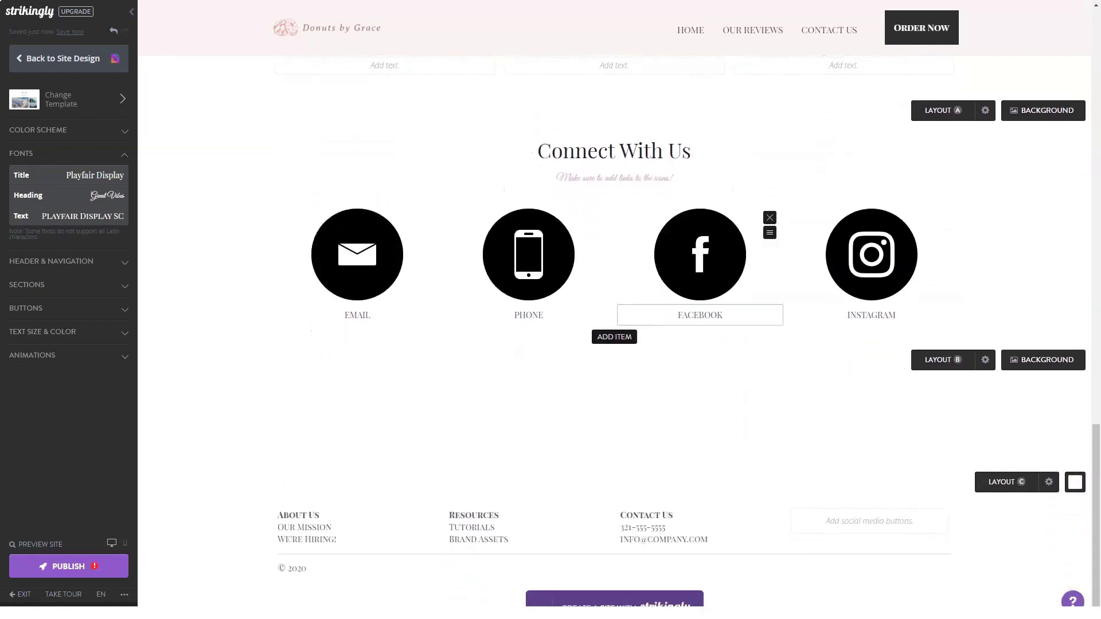
pyautogui.click(357, 254)
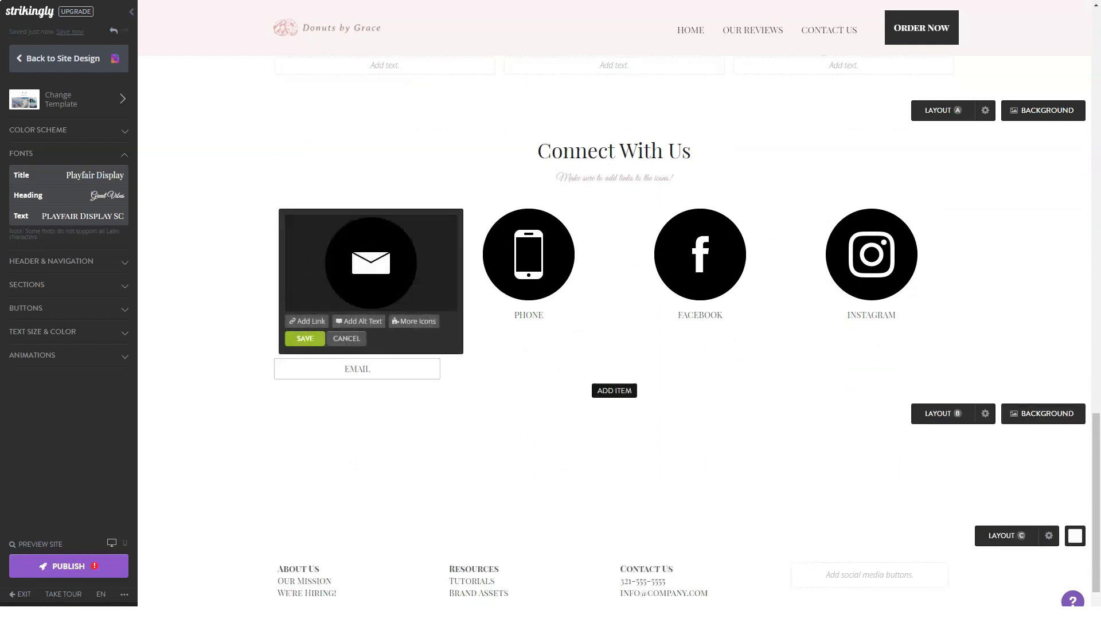
pyautogui.doubleClick(357, 369)
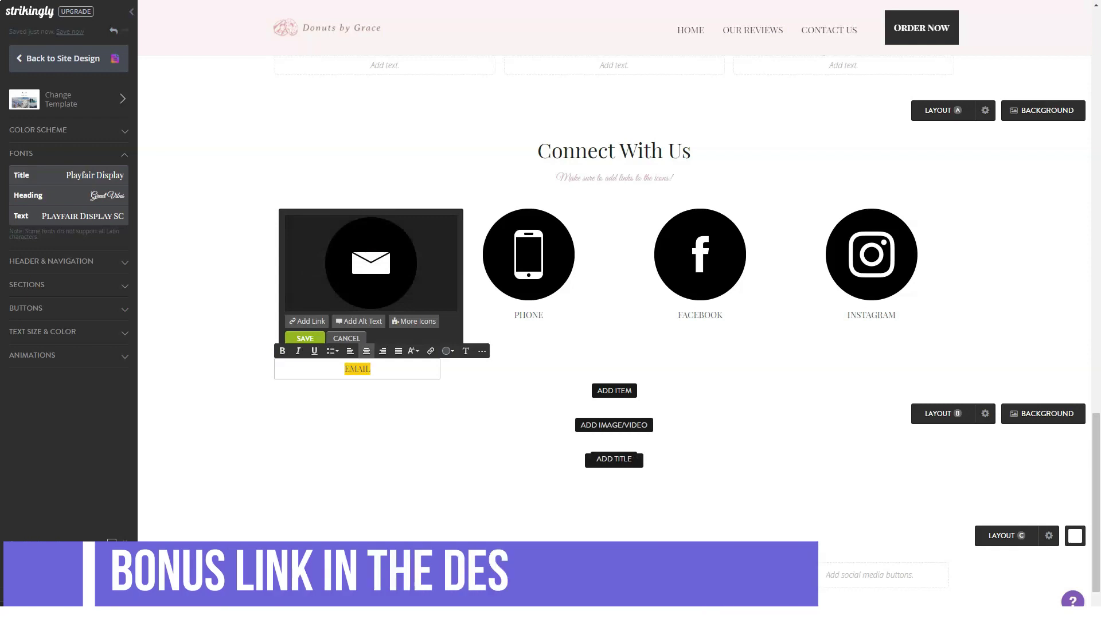
pyautogui.click(598, 215)
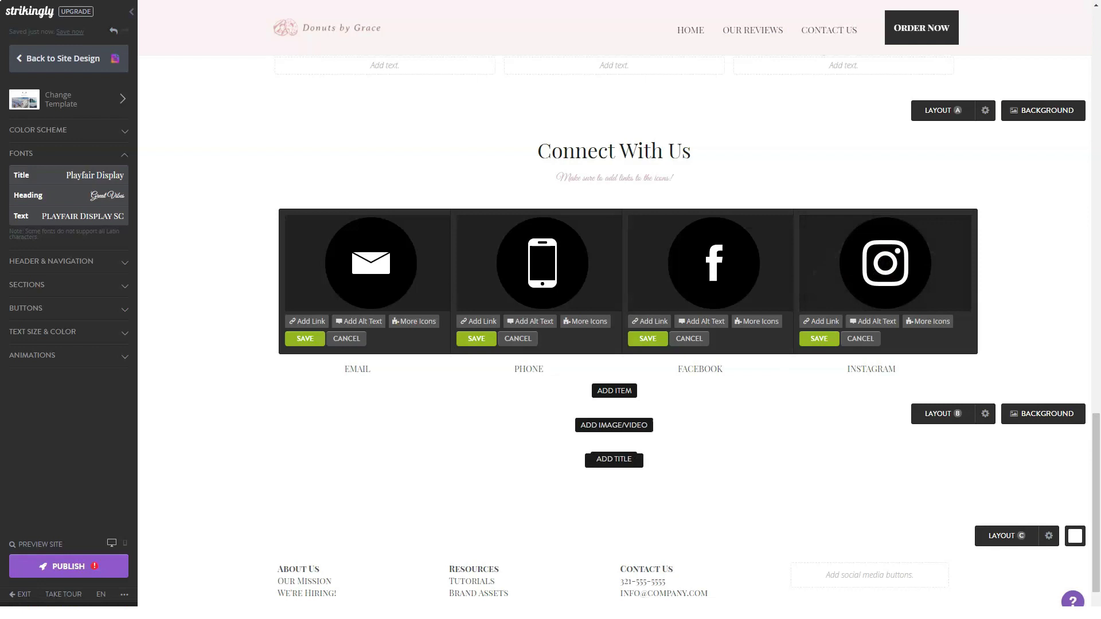
pyautogui.scroll(-1, 613, 330)
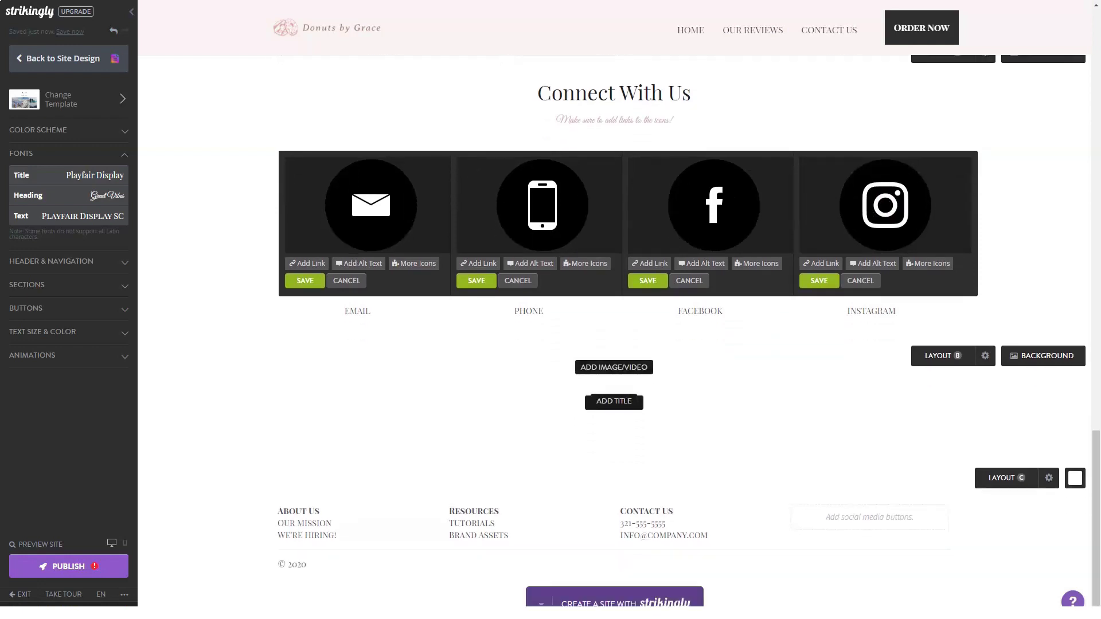
pyautogui.click(663, 524)
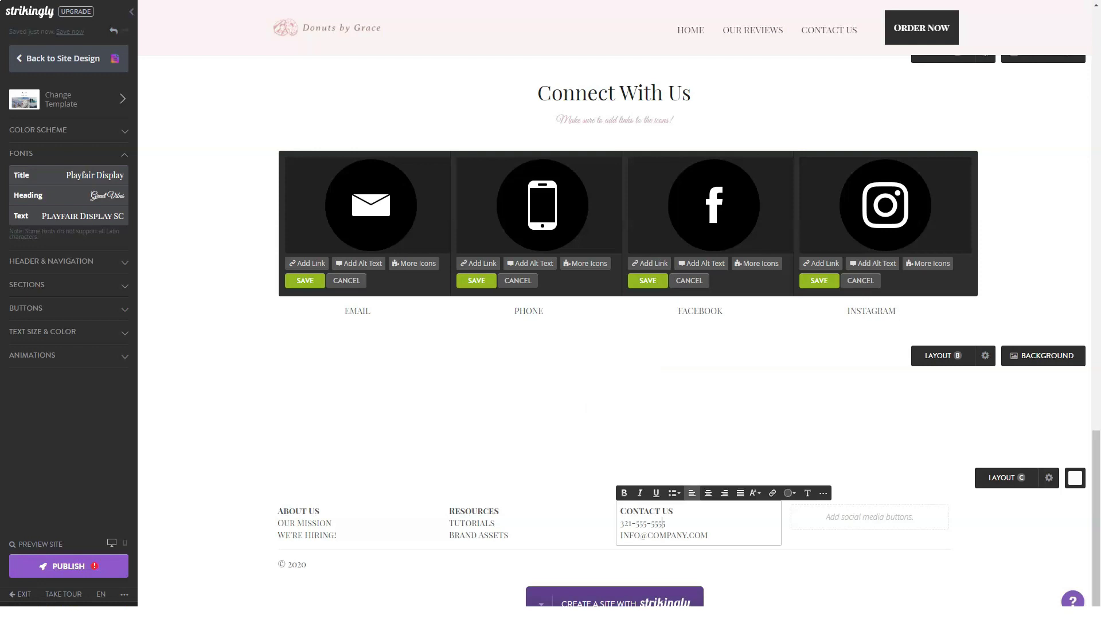
pyautogui.moveTo(665, 524); pyautogui.dragTo(619, 523)
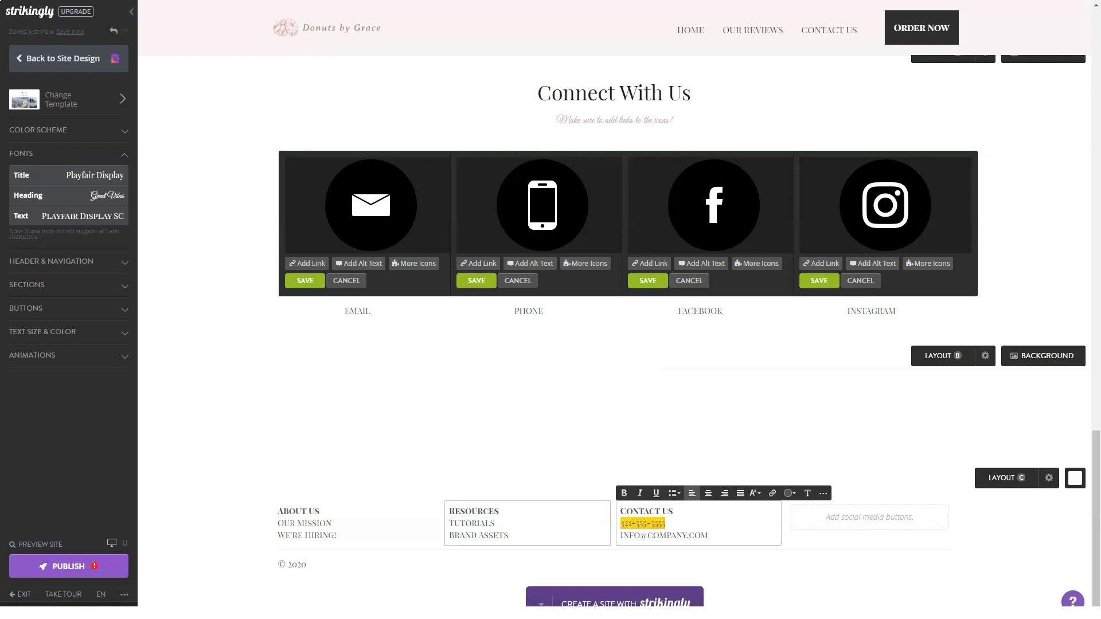
pyautogui.click(493, 524)
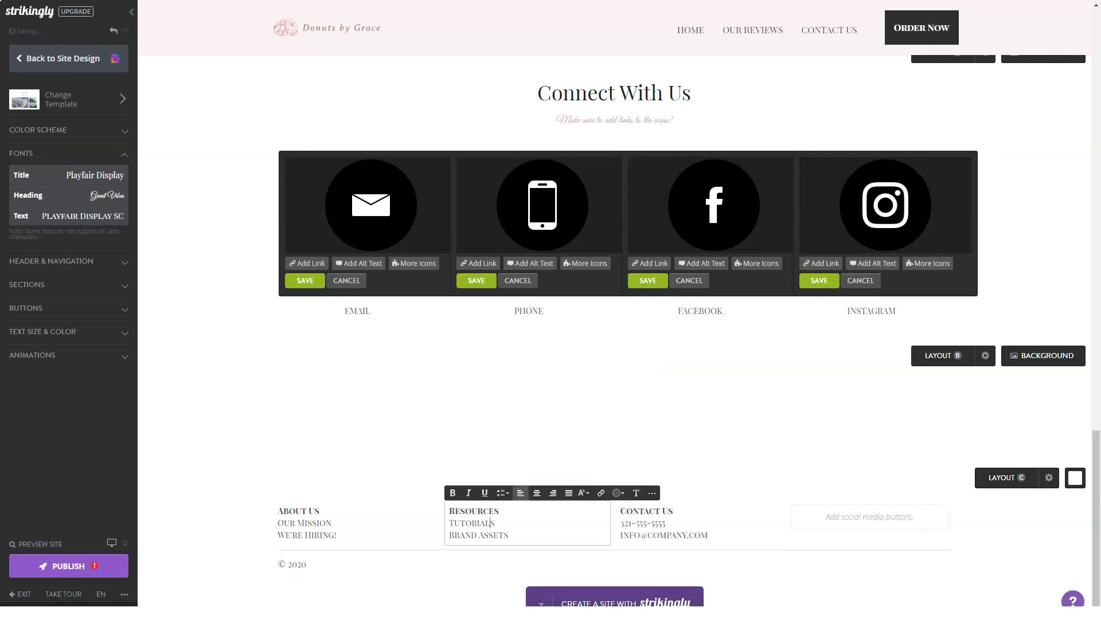
pyautogui.moveTo(499, 511); pyautogui.dragTo(449, 511)
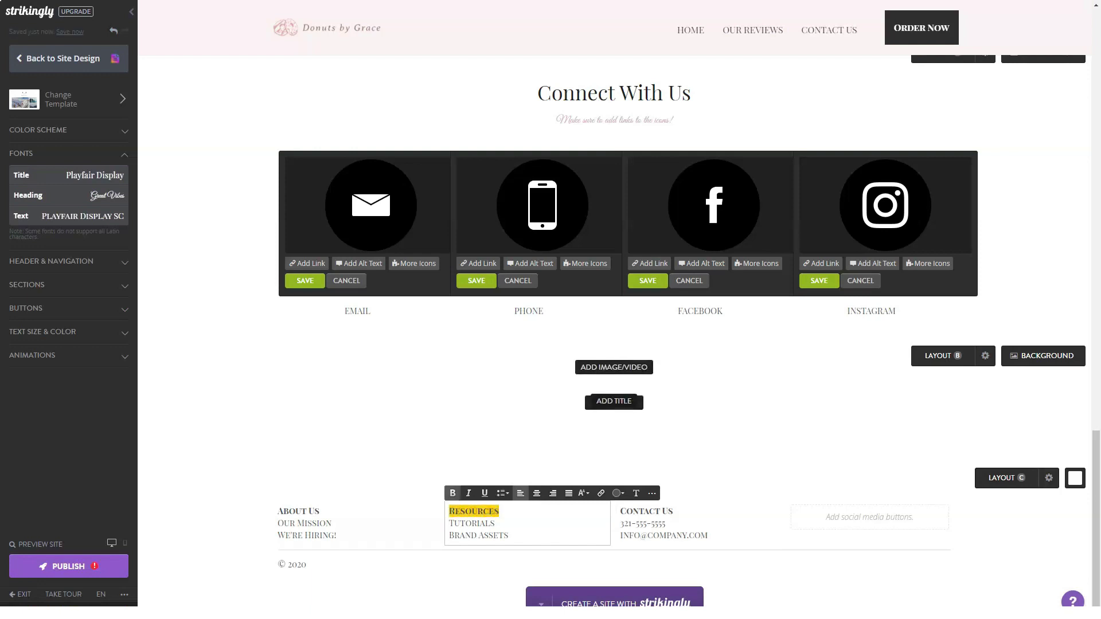
pyautogui.click(508, 536)
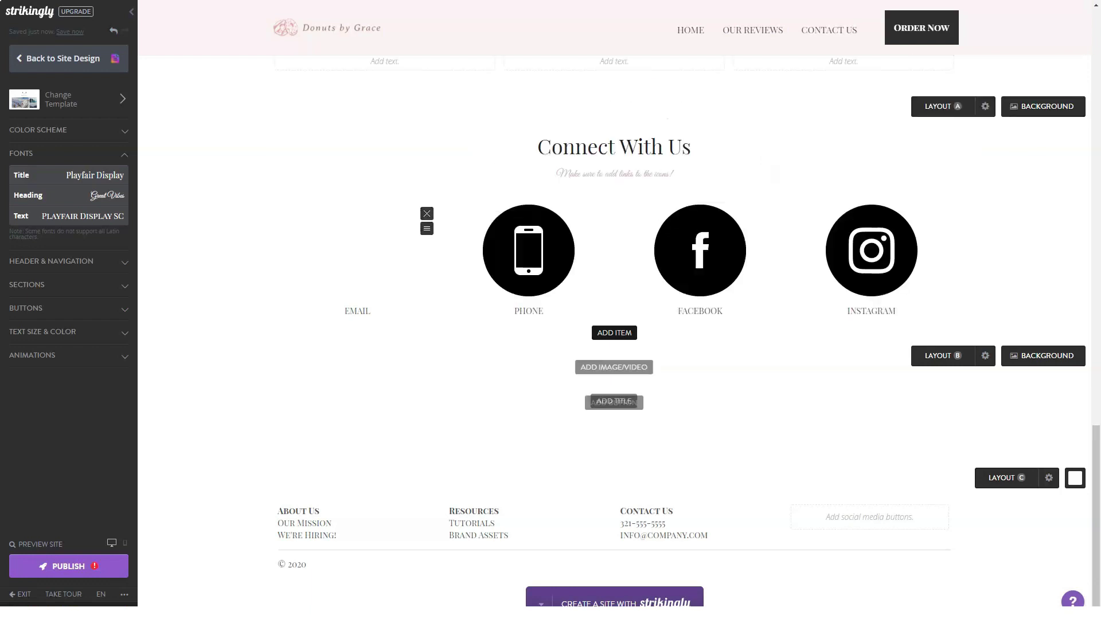
# Step: Crop the first Our Reviews photo with a tall custom box over the drinks tray
pyautogui.scroll(4, 614, 333)
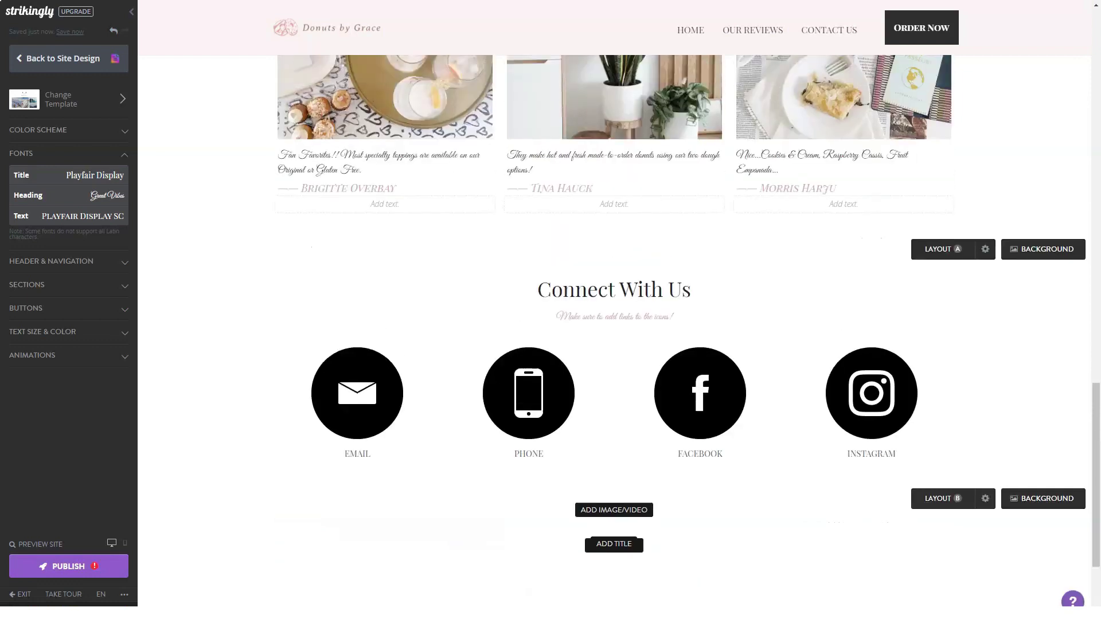
pyautogui.scroll(5, 384, 373)
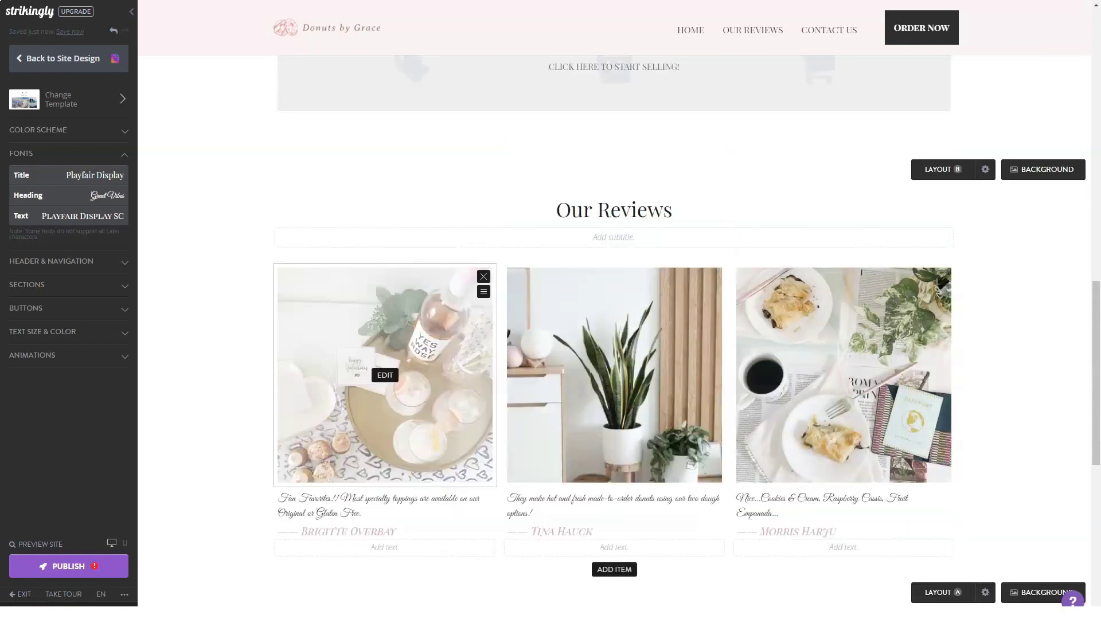
pyautogui.click(385, 375)
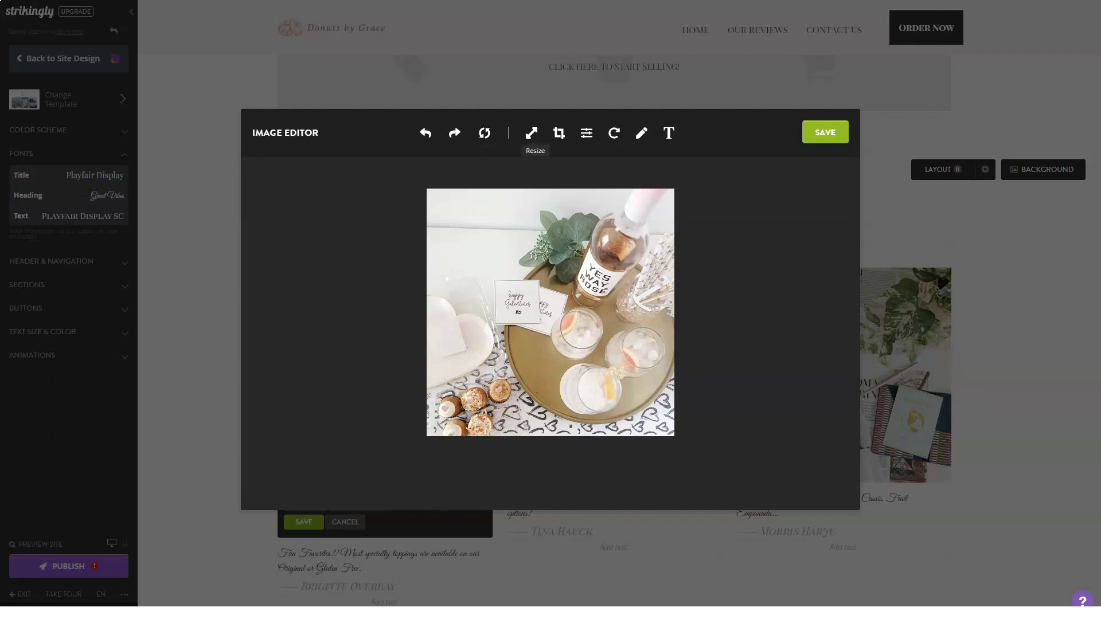
pyautogui.click(532, 133)
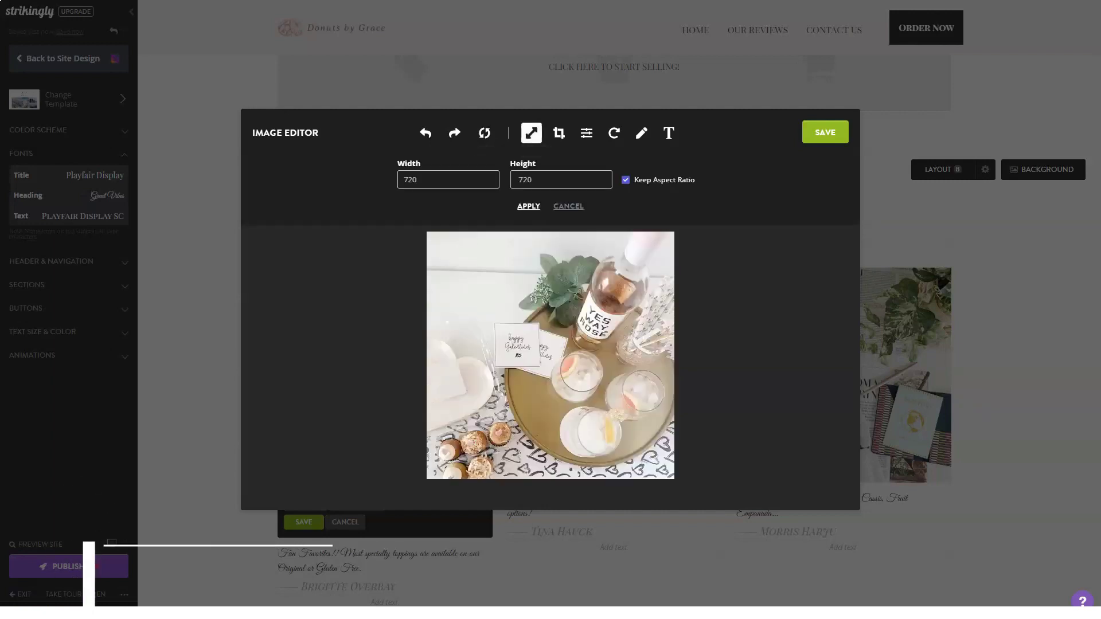
pyautogui.click(559, 133)
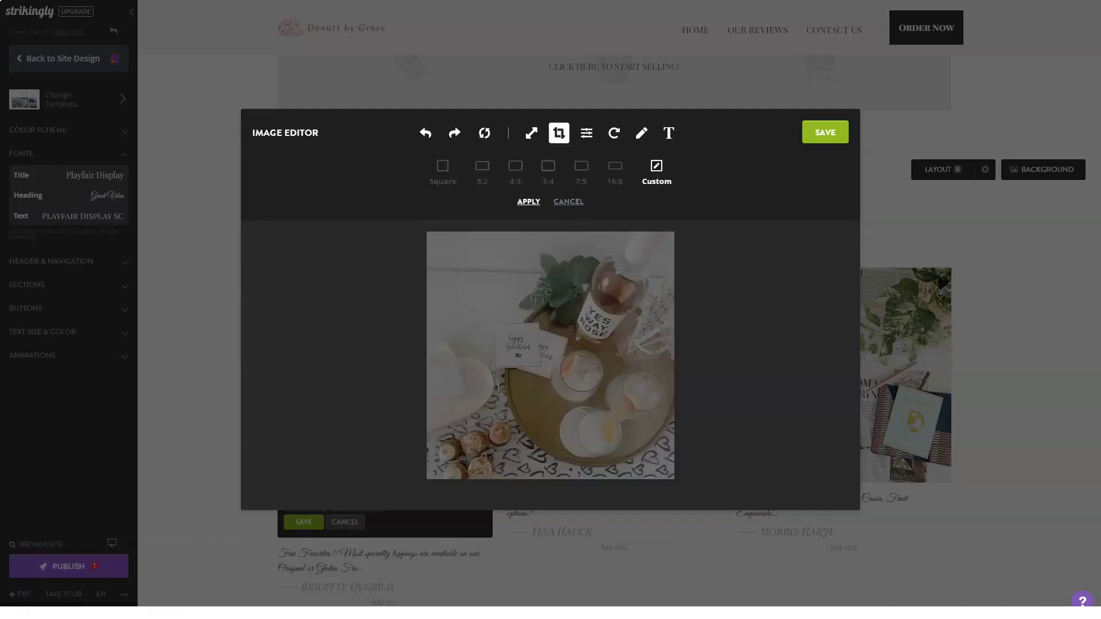
pyautogui.moveTo(490, 286)
pyautogui.mouseDown()
pyautogui.moveTo(604, 396)
pyautogui.moveTo(622, 440)
pyautogui.moveTo(613, 477)
pyautogui.mouseUp()
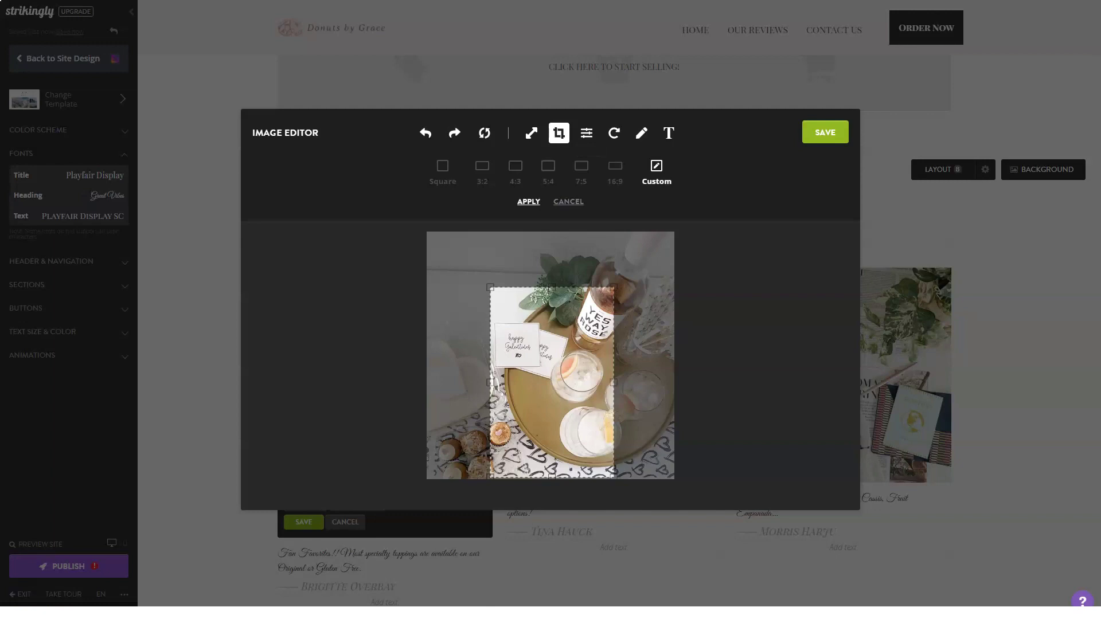
pyautogui.click(531, 133)
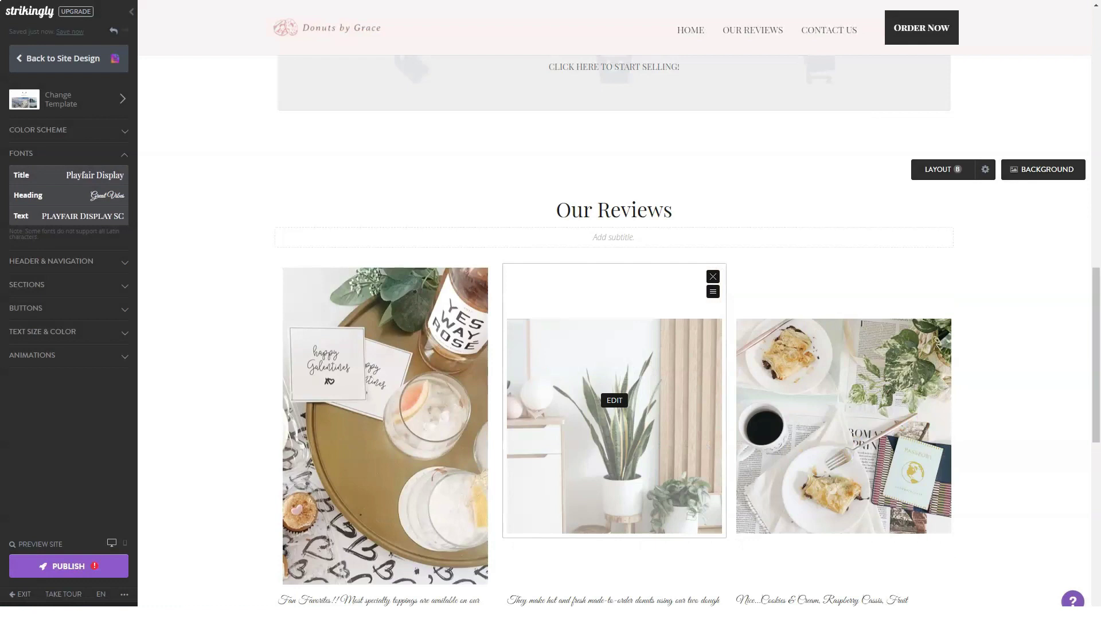
# Step: Crop the middle Our Reviews photo to a tall custom area around the cabinet and plant
pyautogui.scroll(-1, 613, 331)
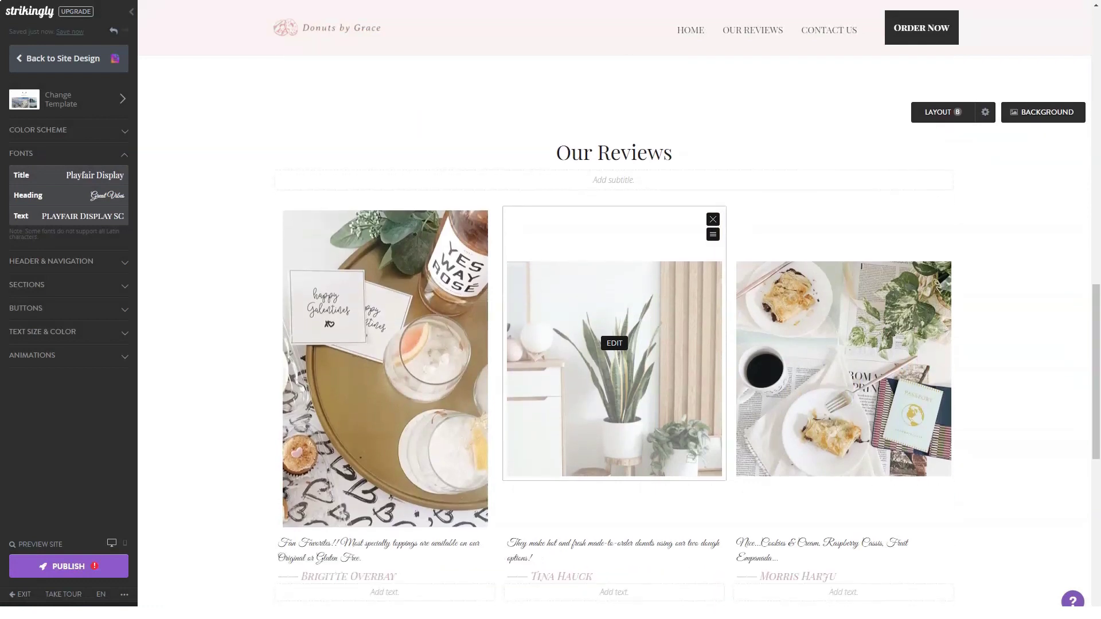
pyautogui.click(614, 343)
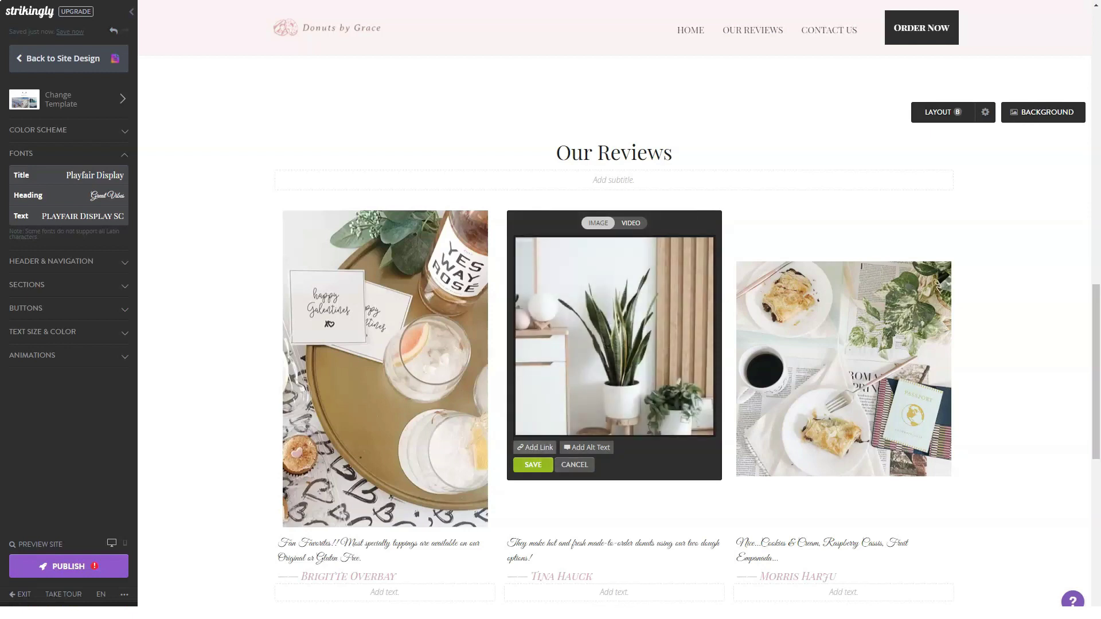
pyautogui.click(536, 448)
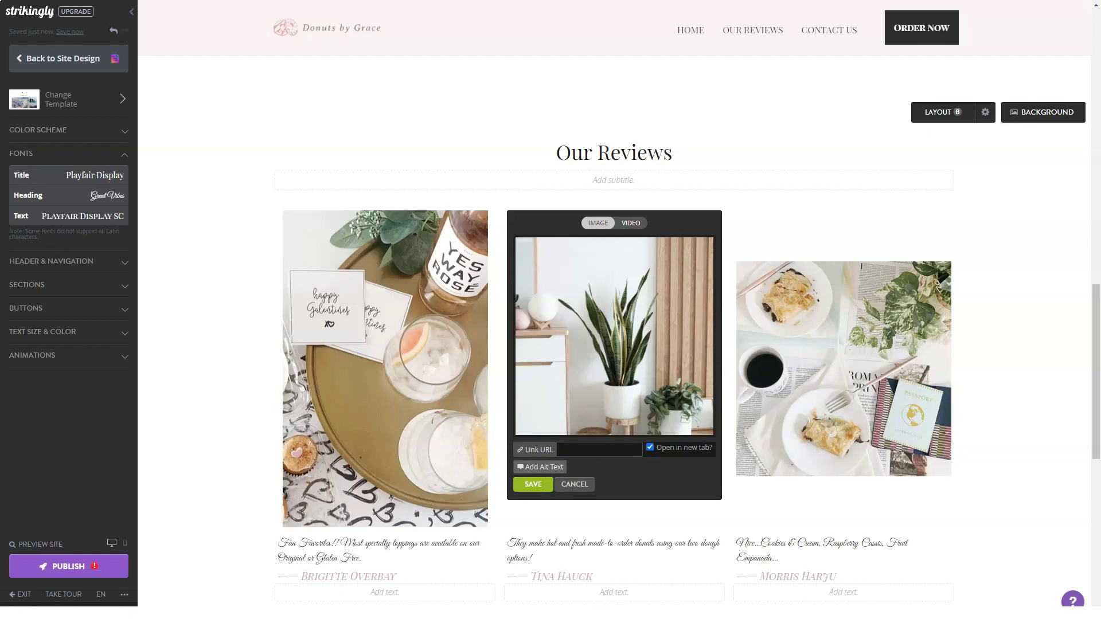
pyautogui.click(540, 467)
pyautogui.click(553, 337)
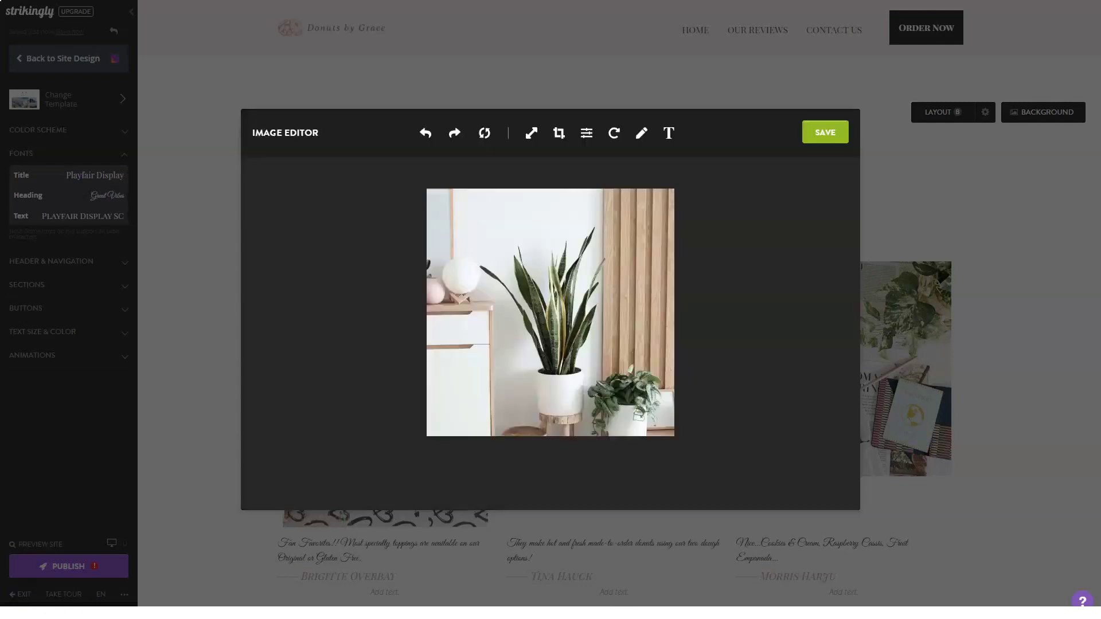
pyautogui.click(559, 133)
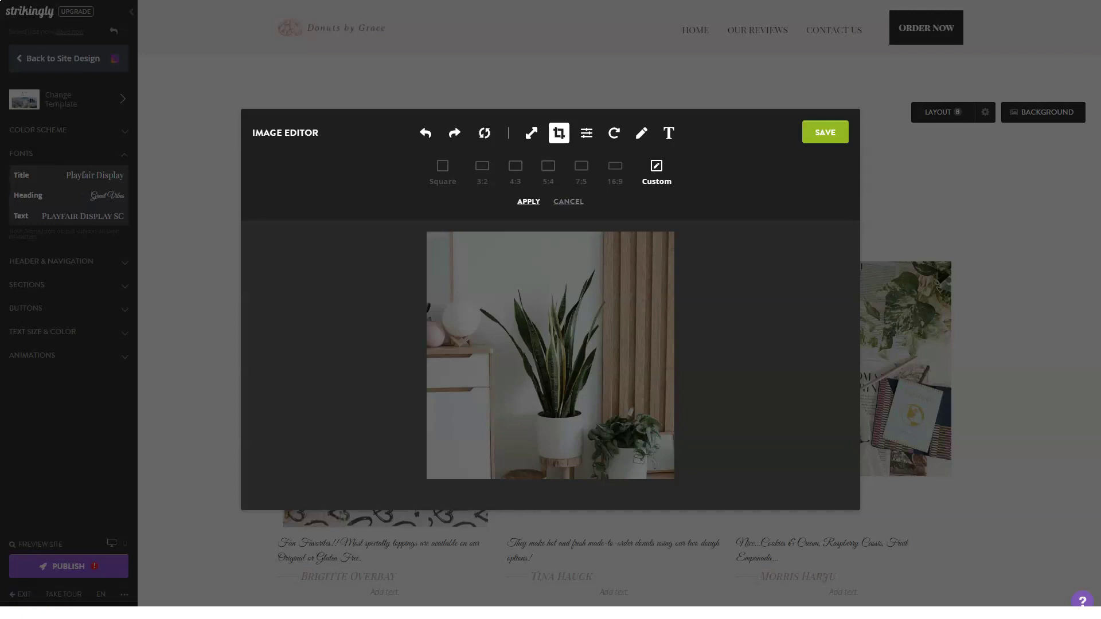
pyautogui.moveTo(552, 265)
pyautogui.mouseDown()
pyautogui.moveTo(480, 447)
pyautogui.moveTo(426, 480)
pyautogui.mouseUp()
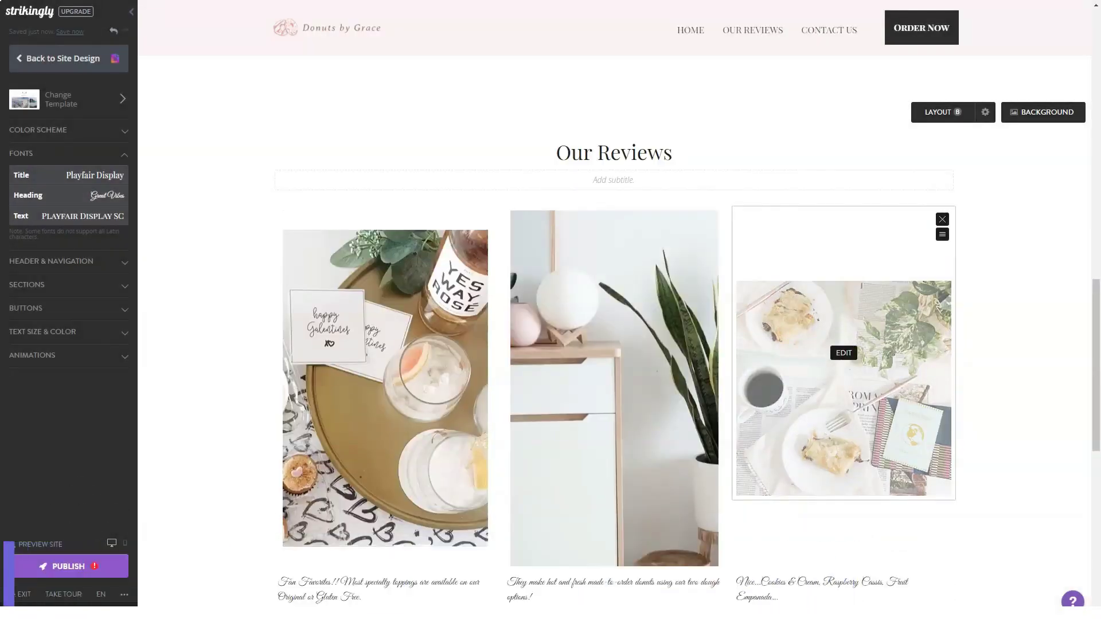
pyautogui.click(844, 353)
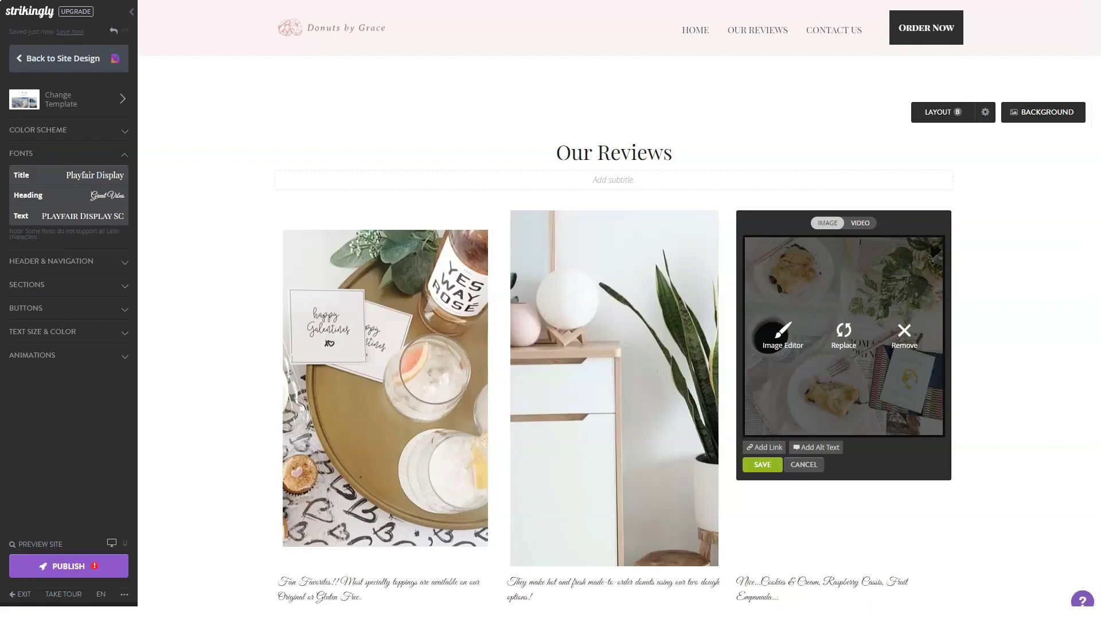
pyautogui.click(780, 335)
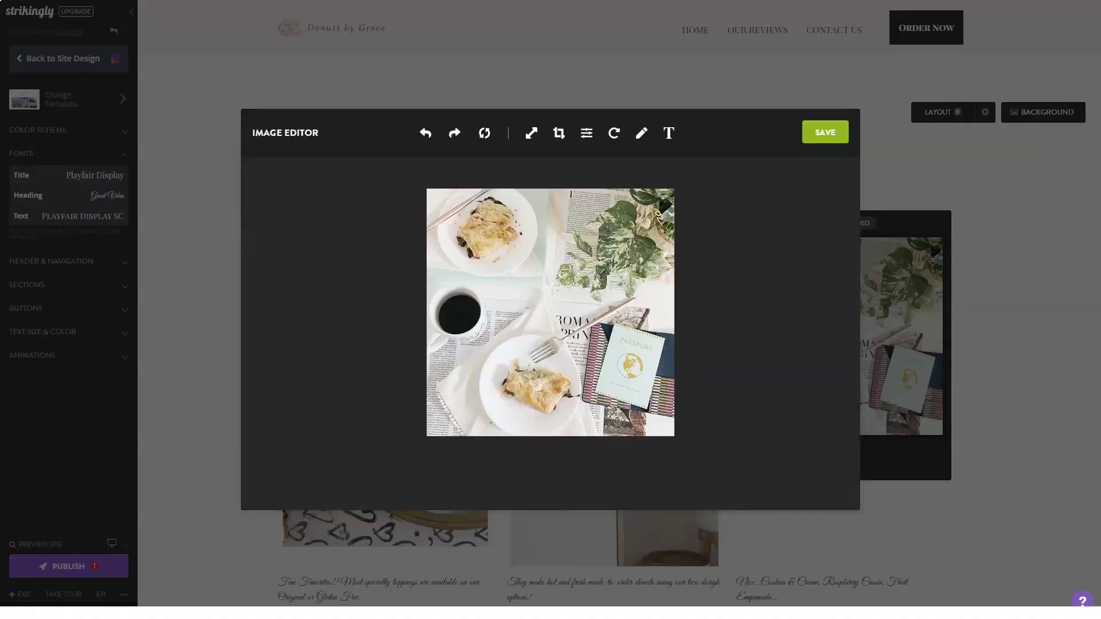
pyautogui.click(559, 133)
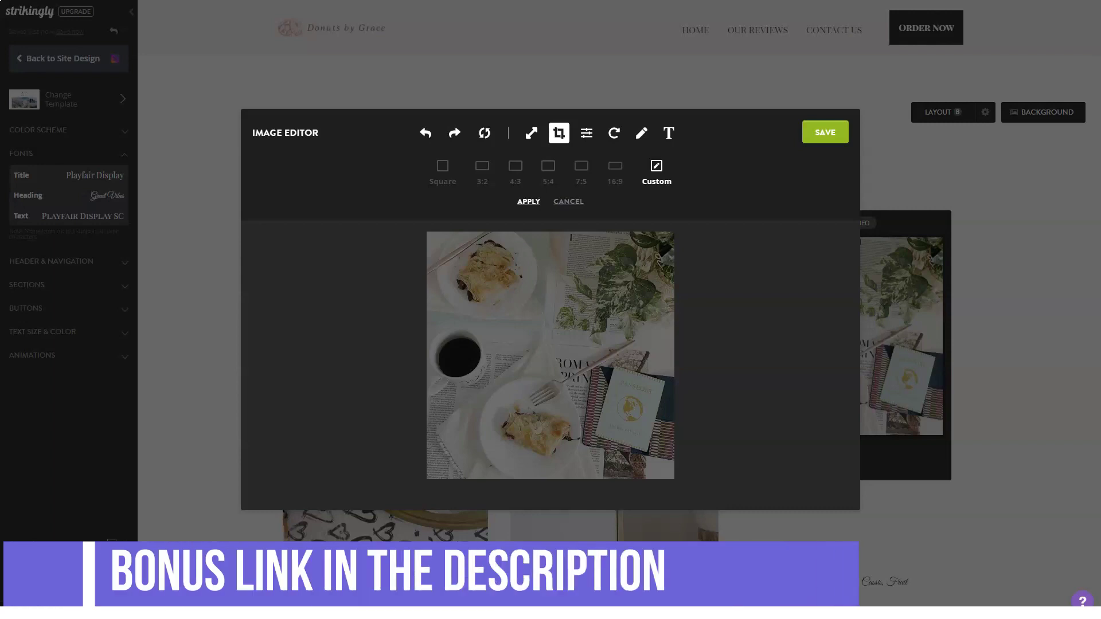
pyautogui.moveTo(482, 291)
pyautogui.mouseDown()
pyautogui.moveTo(573, 434)
pyautogui.moveTo(635, 479)
pyautogui.mouseUp()
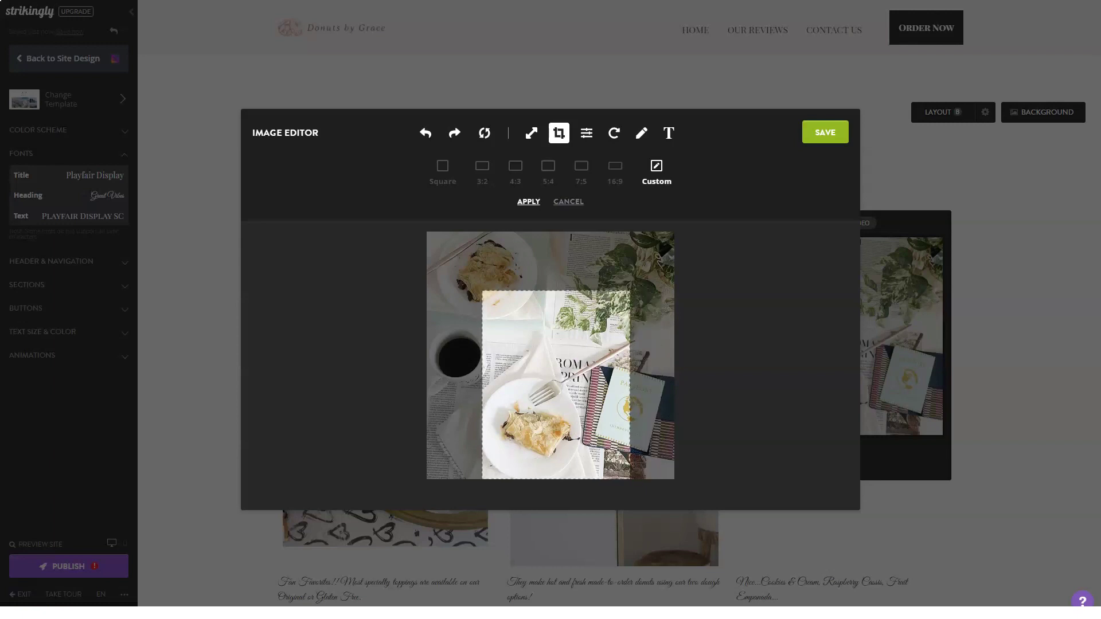
pyautogui.press('Escape')
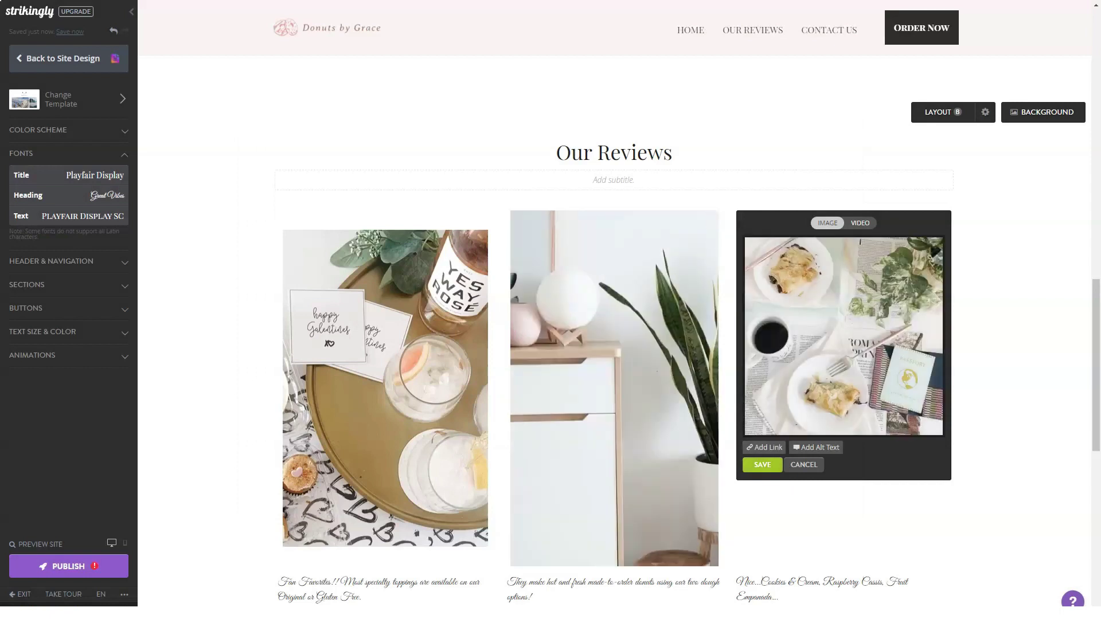
pyautogui.click(763, 464)
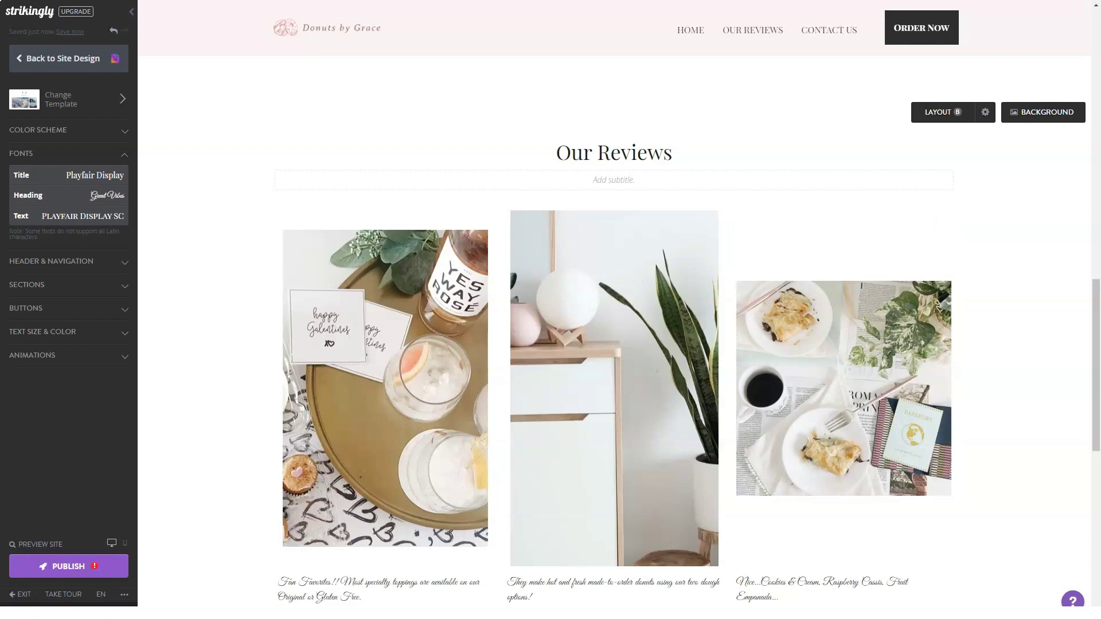
# Step: Switch the header and navigation layout to Left Sidebar
pyautogui.scroll(-2, 614, 326)
pyautogui.scroll(-1, 613, 327)
pyautogui.scroll(-4, 614, 327)
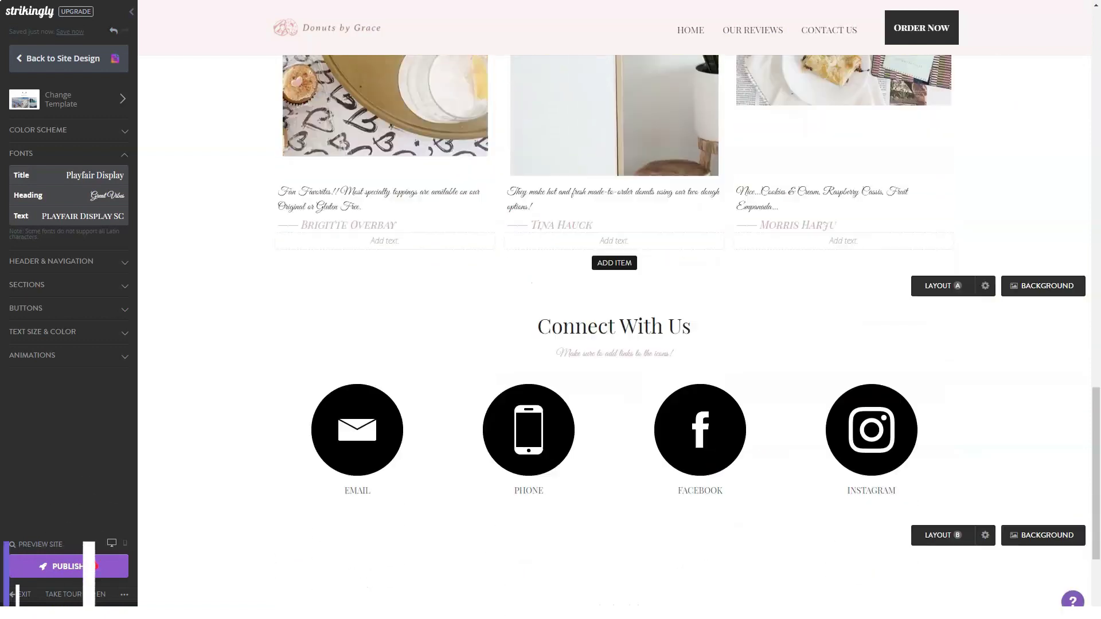
pyautogui.scroll(-3, 613, 327)
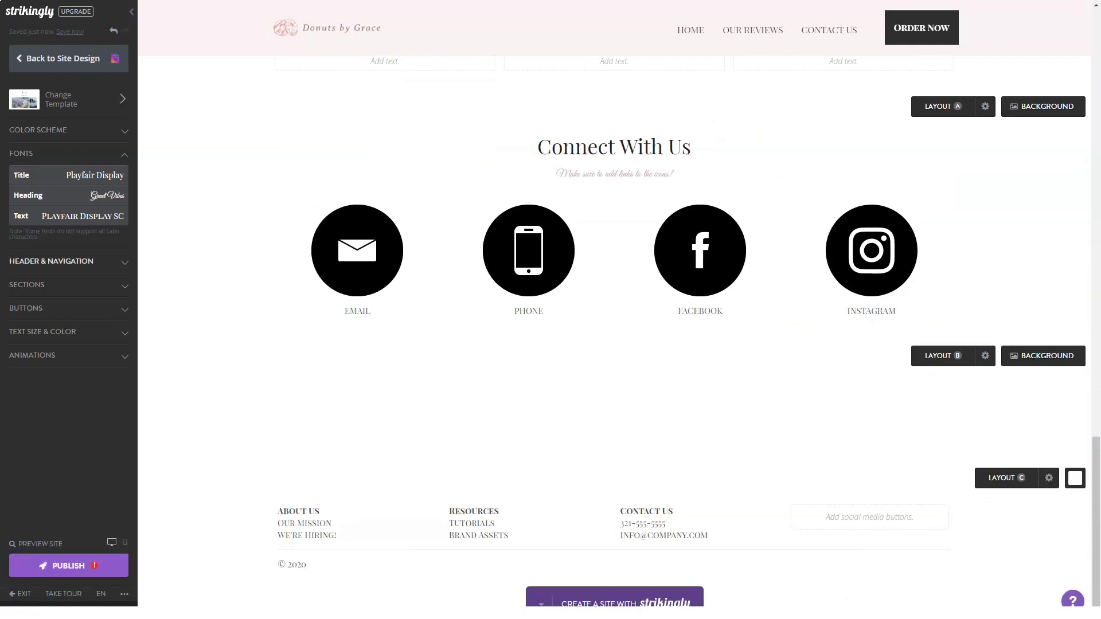
pyautogui.click(51, 261)
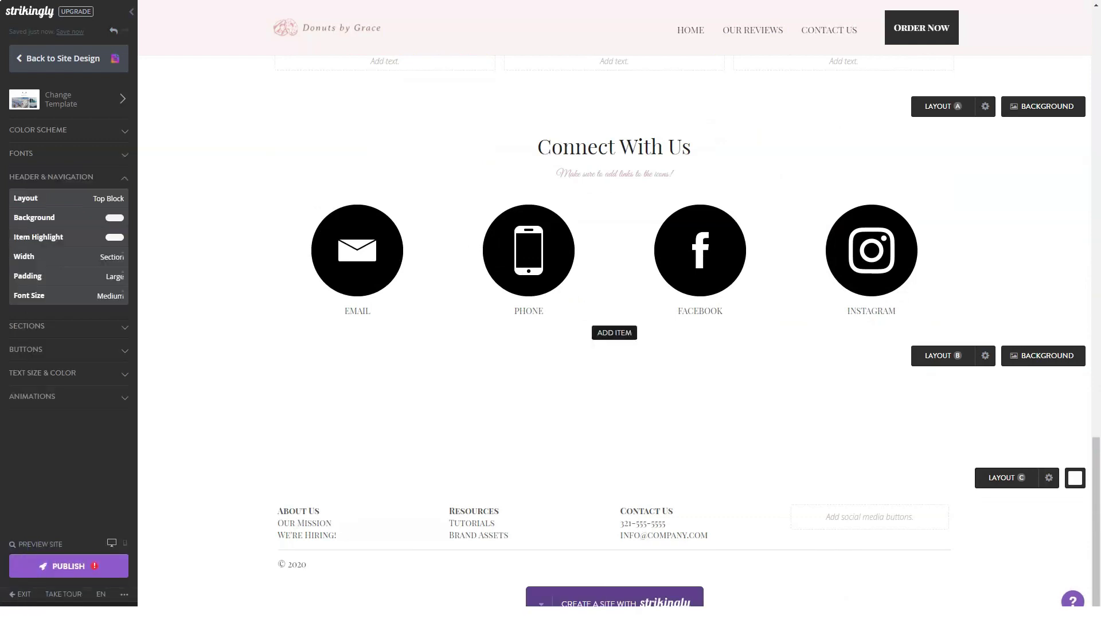
pyautogui.click(68, 198)
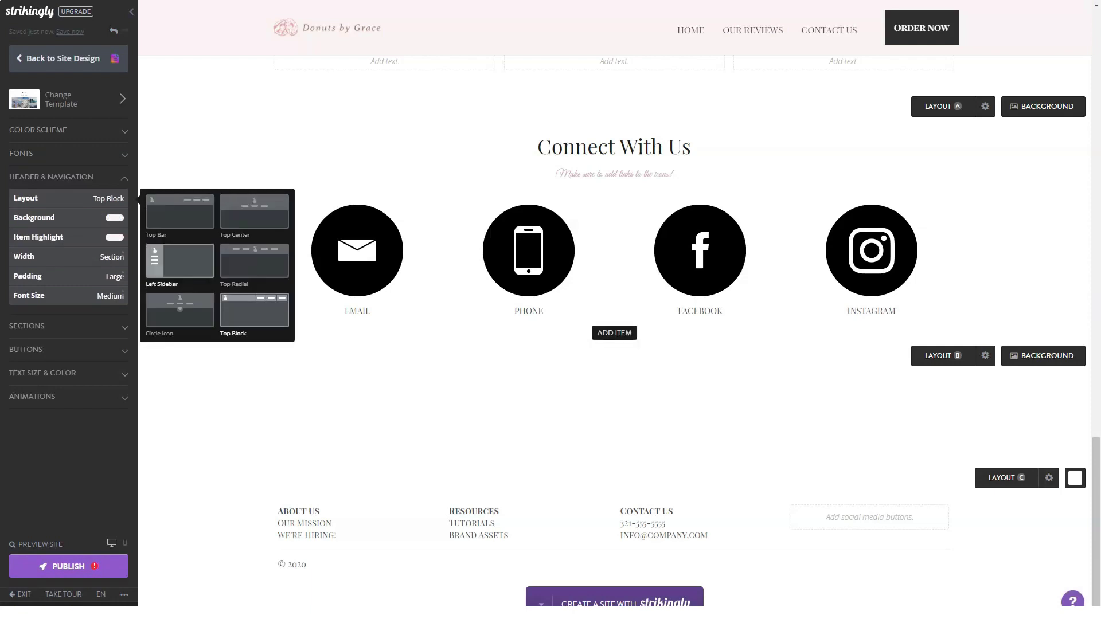
pyautogui.click(179, 261)
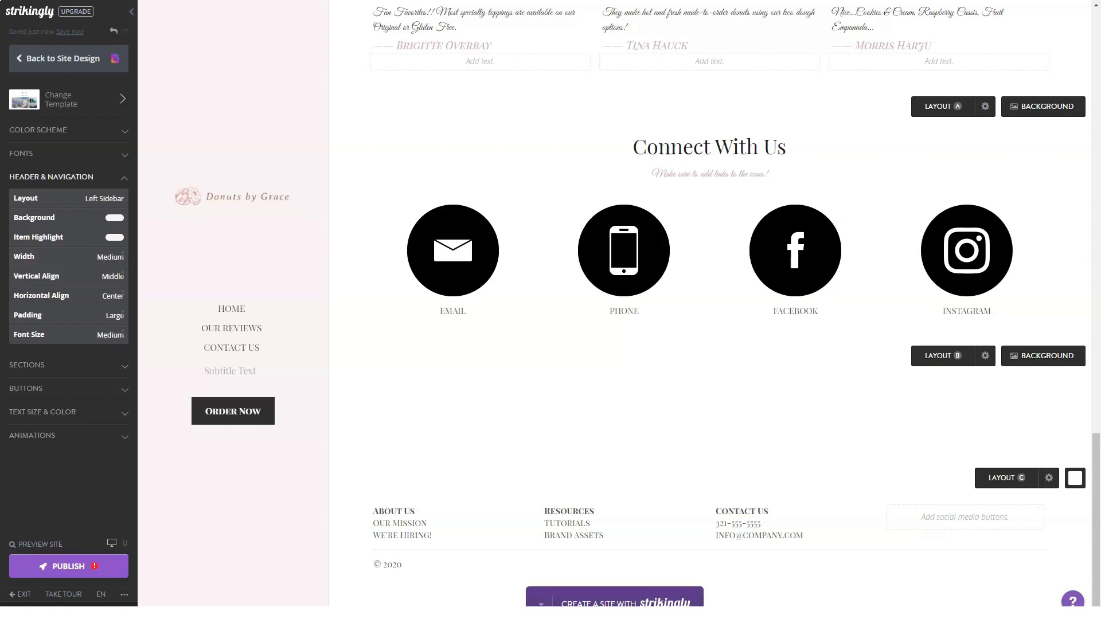
pyautogui.click(27, 364)
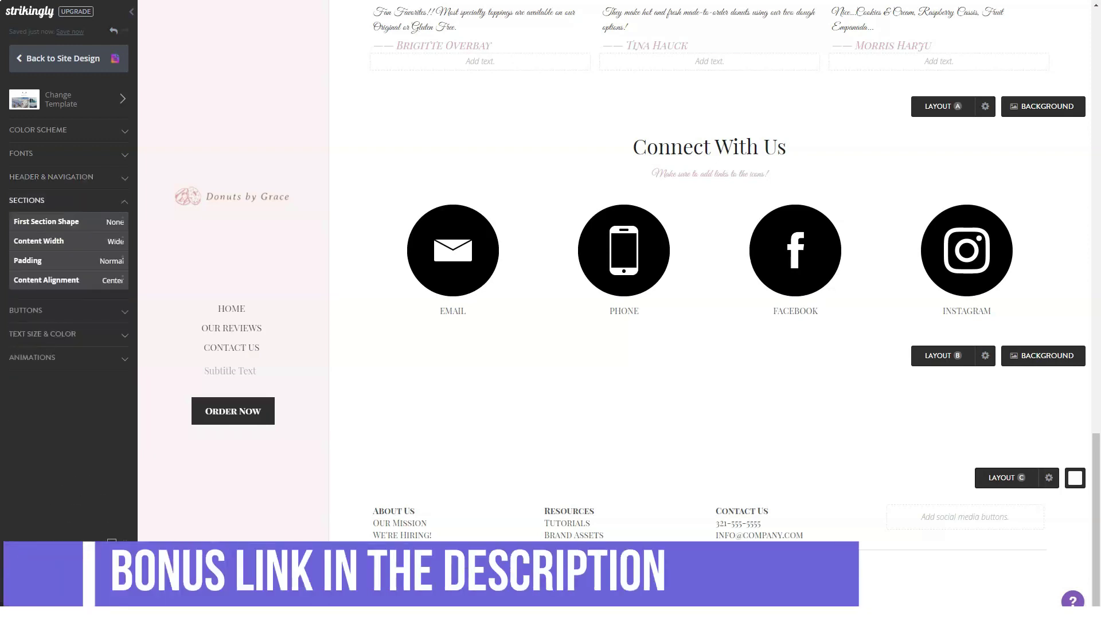
# Step: Set the first section shape to Arrow
pyautogui.click(115, 222)
pyautogui.press('Return')
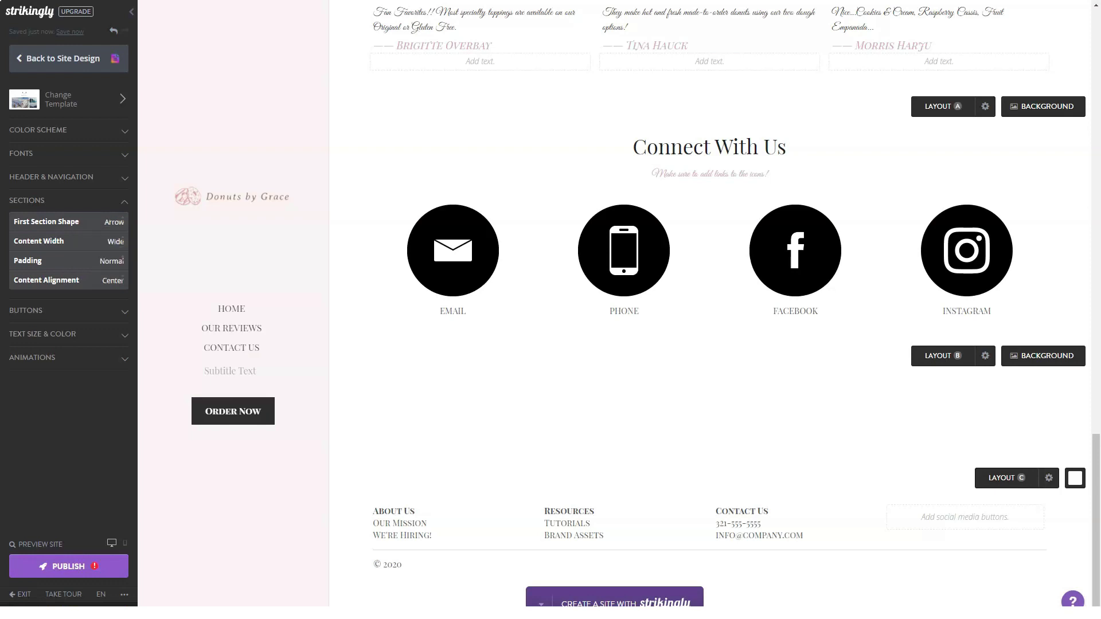
pyautogui.click(115, 241)
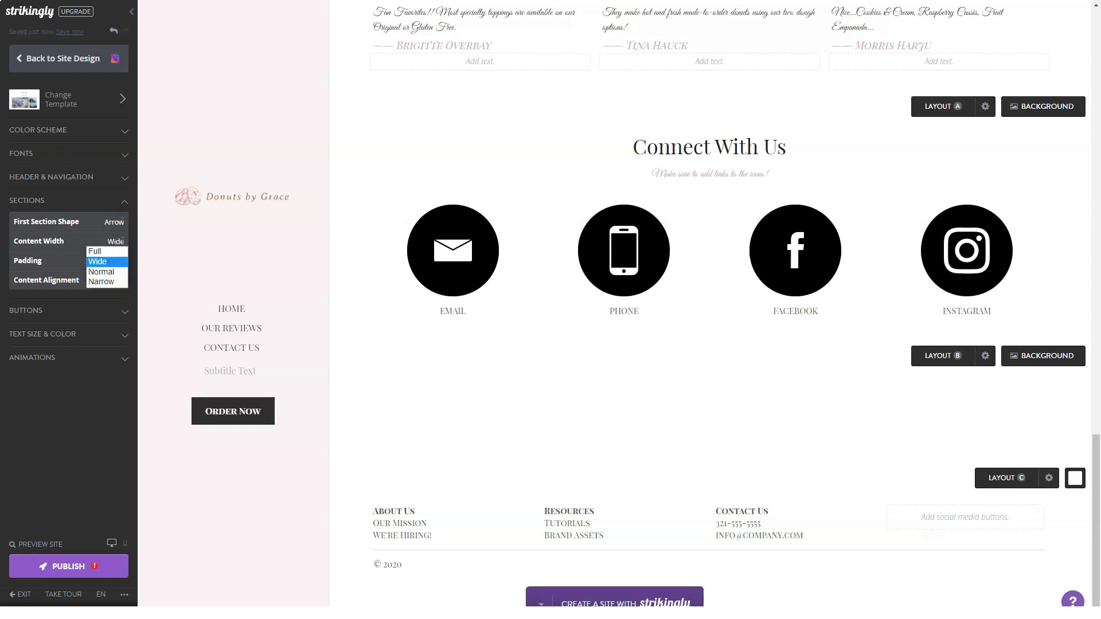
# Step: Make site buttons burgundy, with rounded corners and a ghost (outlined) fill
pyautogui.click(26, 310)
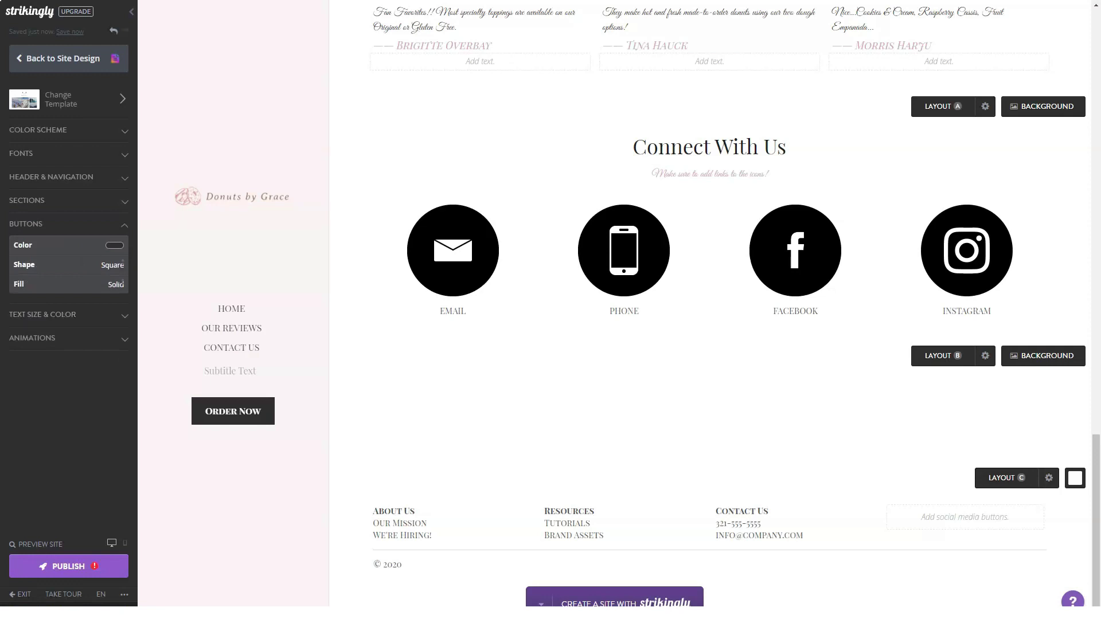
pyautogui.click(114, 246)
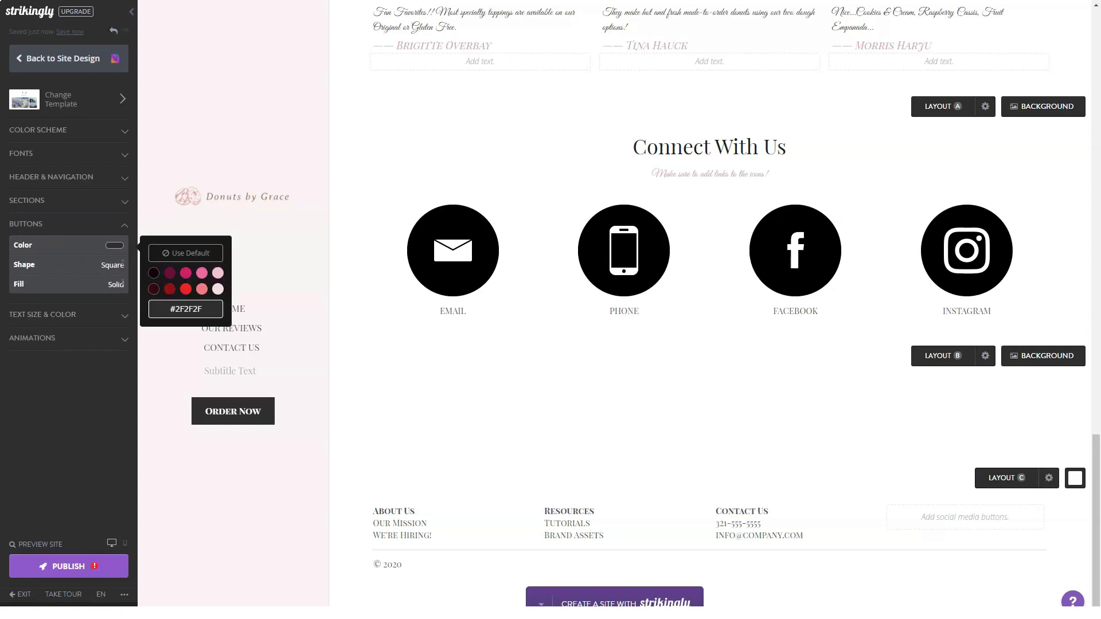
pyautogui.click(170, 273)
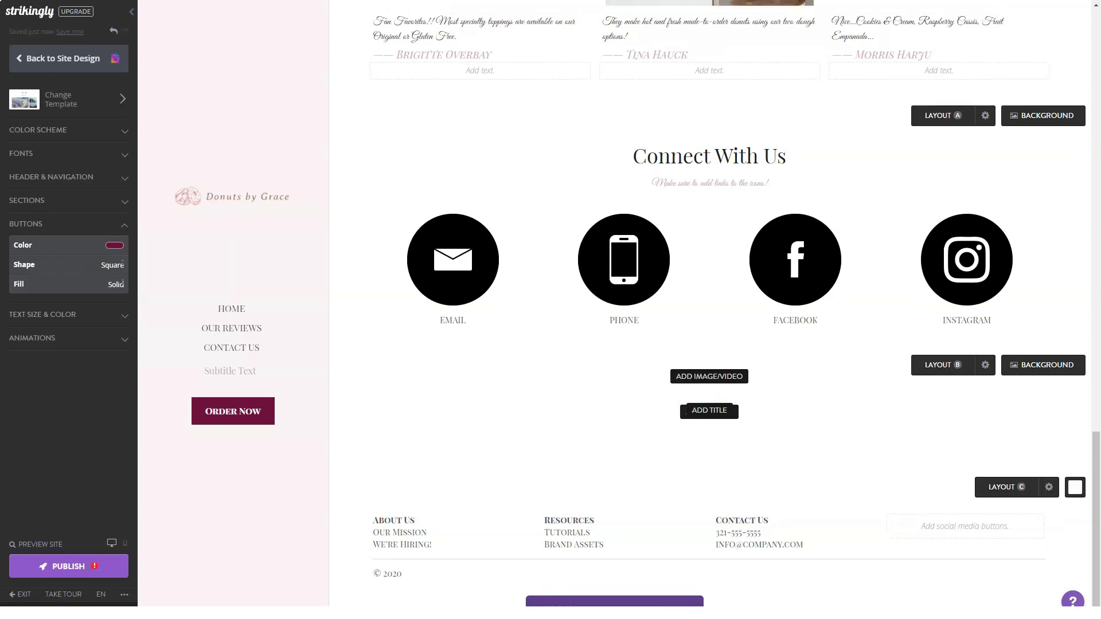
pyautogui.scroll(3, 709, 344)
pyautogui.scroll(5, 710, 344)
pyautogui.scroll(5, 709, 344)
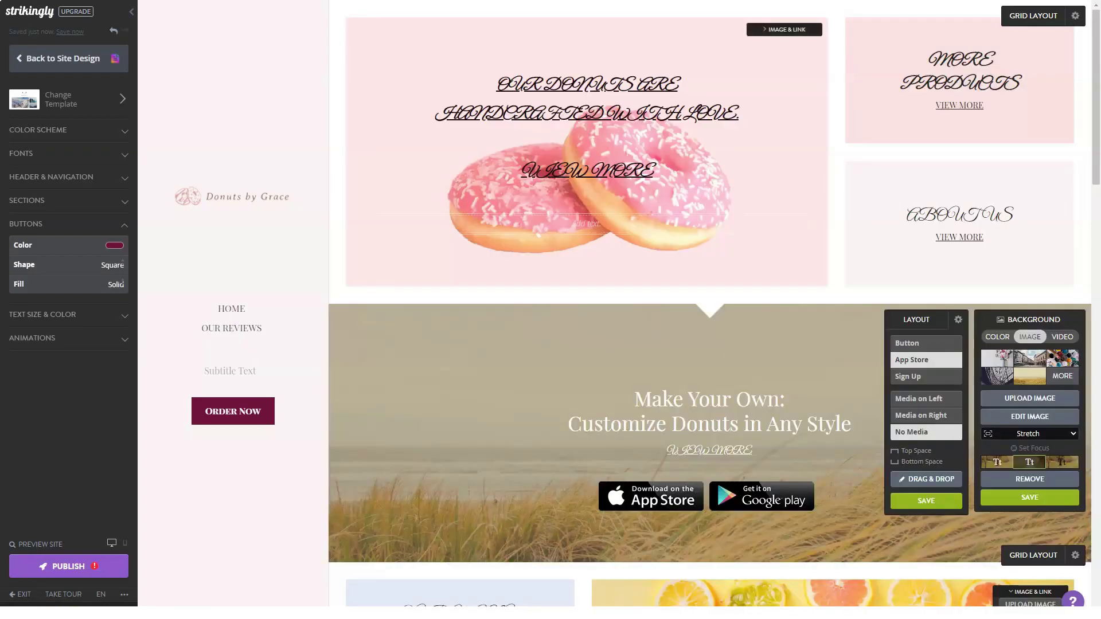
pyautogui.click(114, 265)
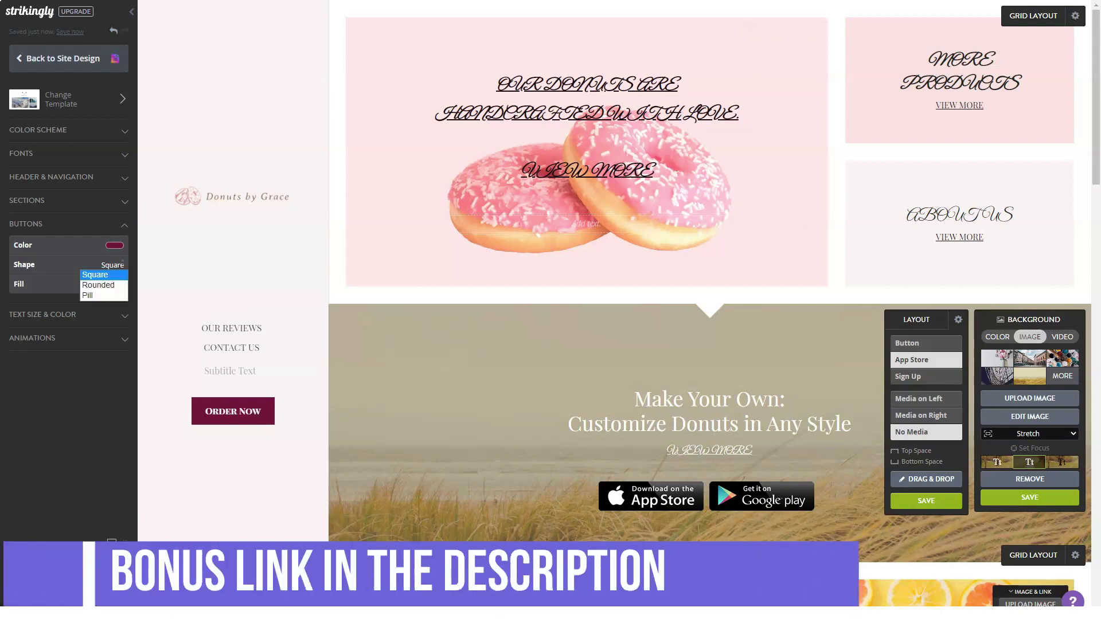
pyautogui.click(98, 285)
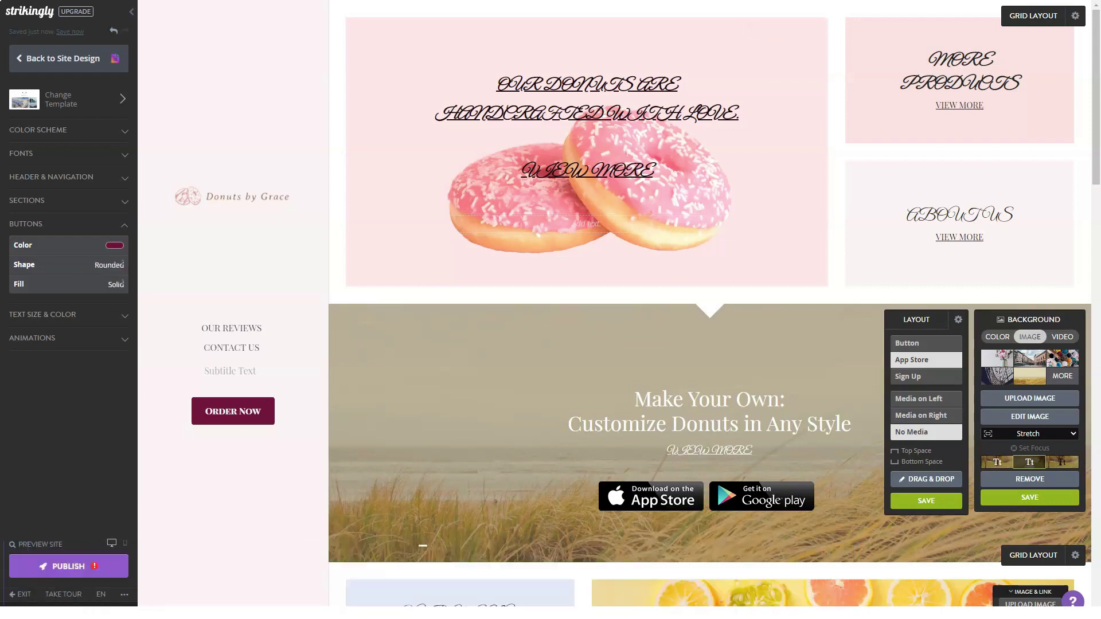
pyautogui.click(115, 285)
pyautogui.click(104, 304)
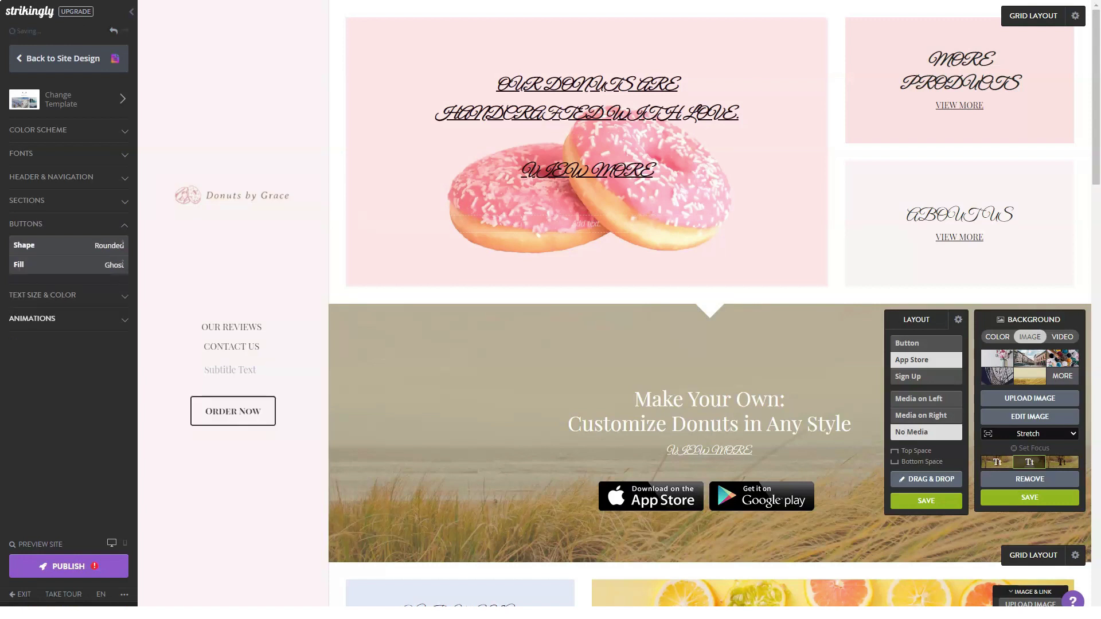
# Step: Check the page scroll animation choices, leaving them unchanged
pyautogui.click(58, 318)
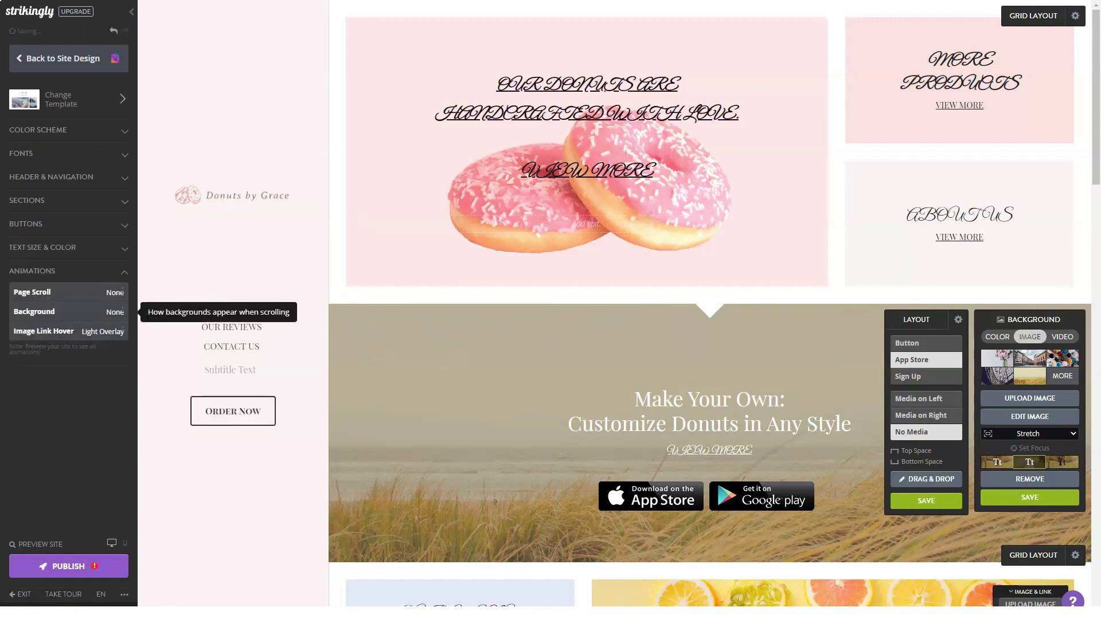
pyautogui.click(115, 292)
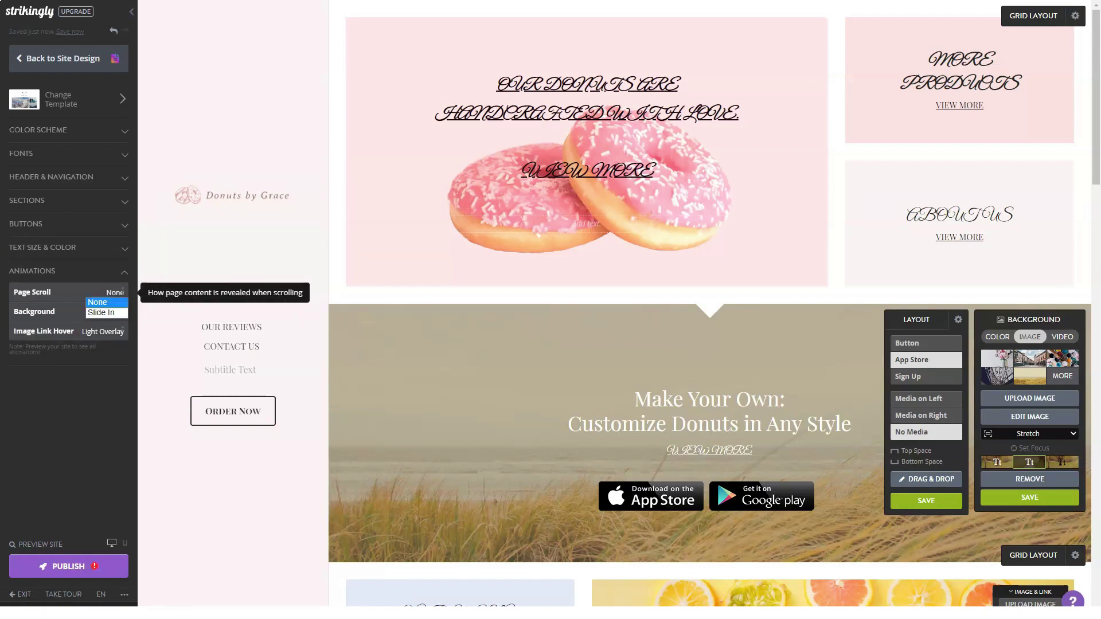
pyautogui.press('Escape')
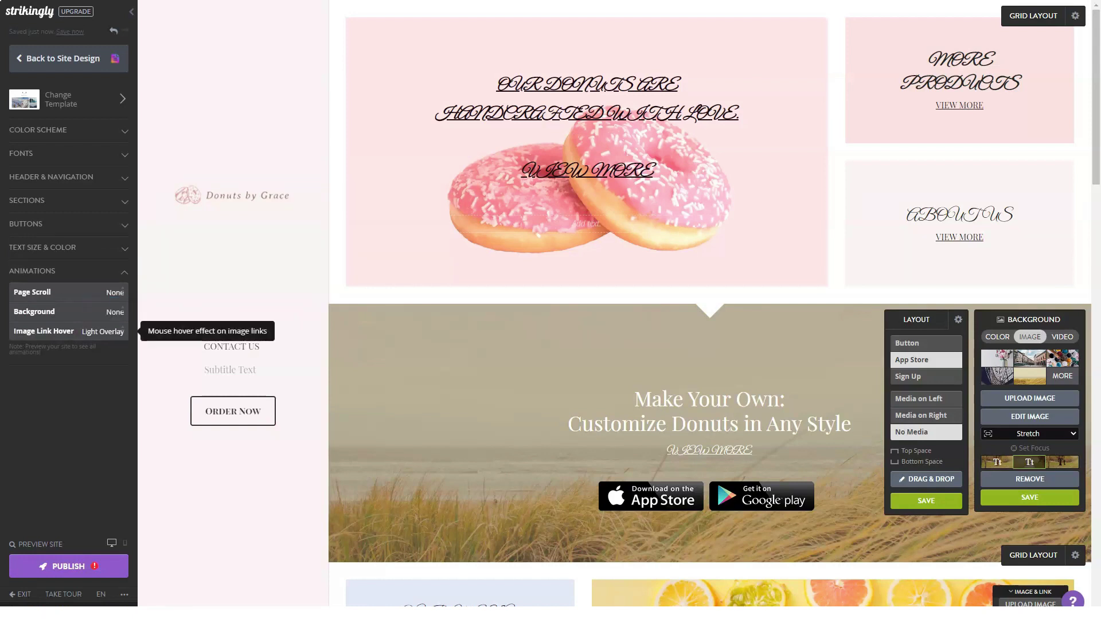
# Step: Set the body text colour to the pink swatch
pyautogui.click(57, 271)
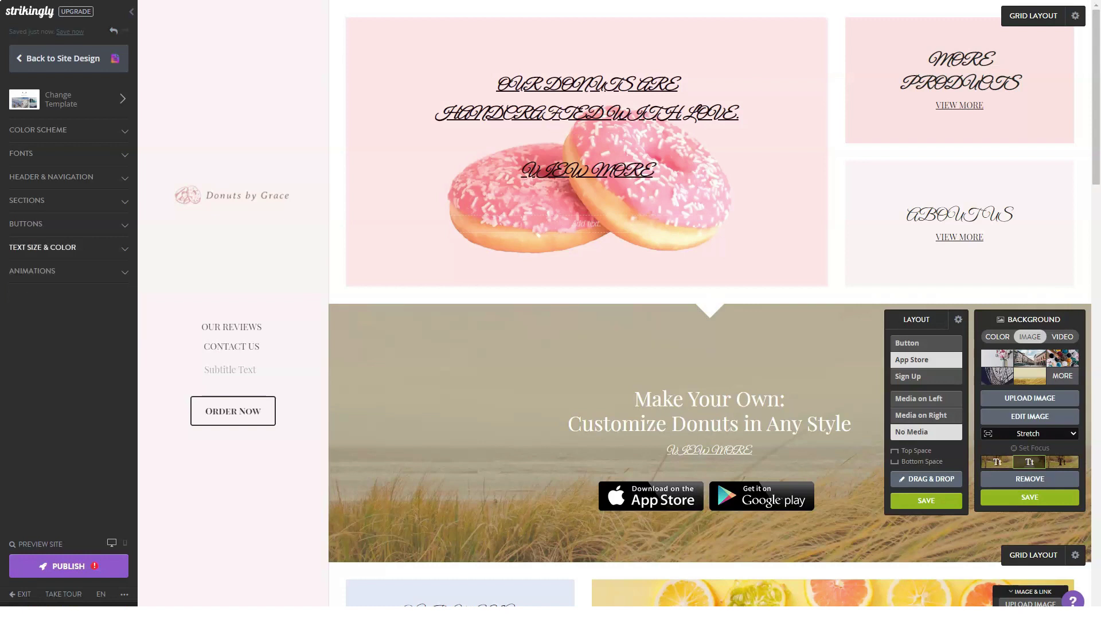
pyautogui.click(42, 247)
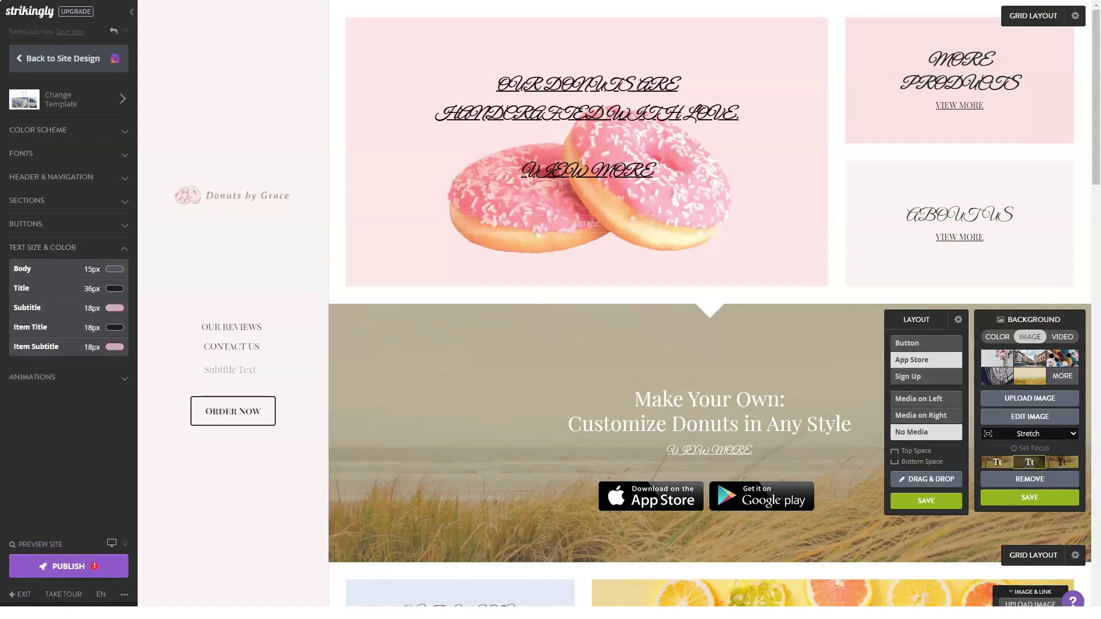
pyautogui.click(114, 269)
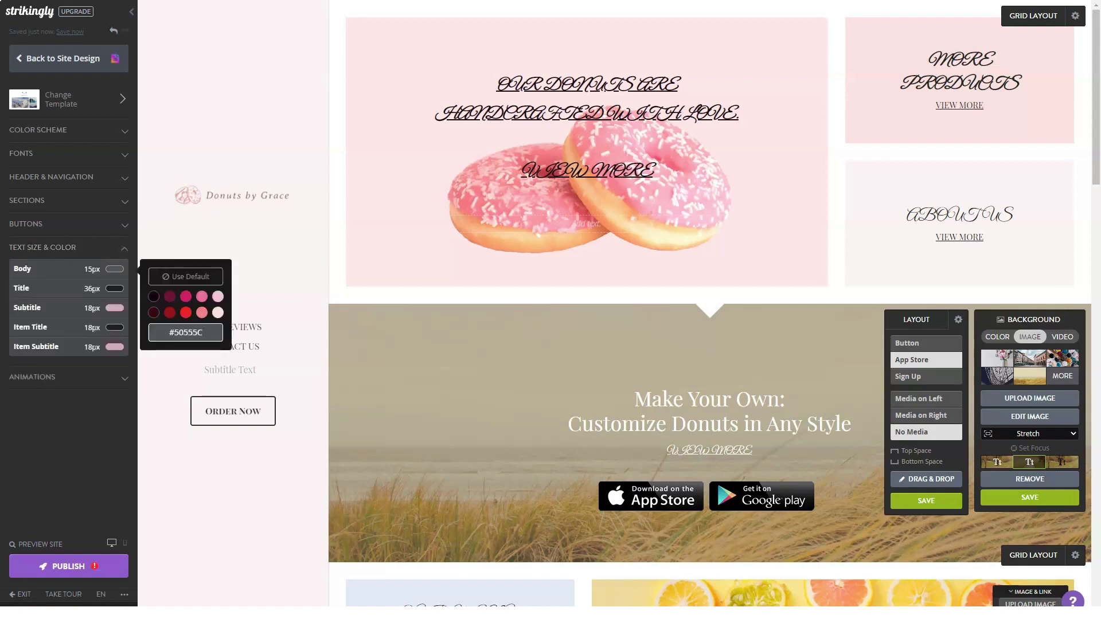
pyautogui.click(170, 296)
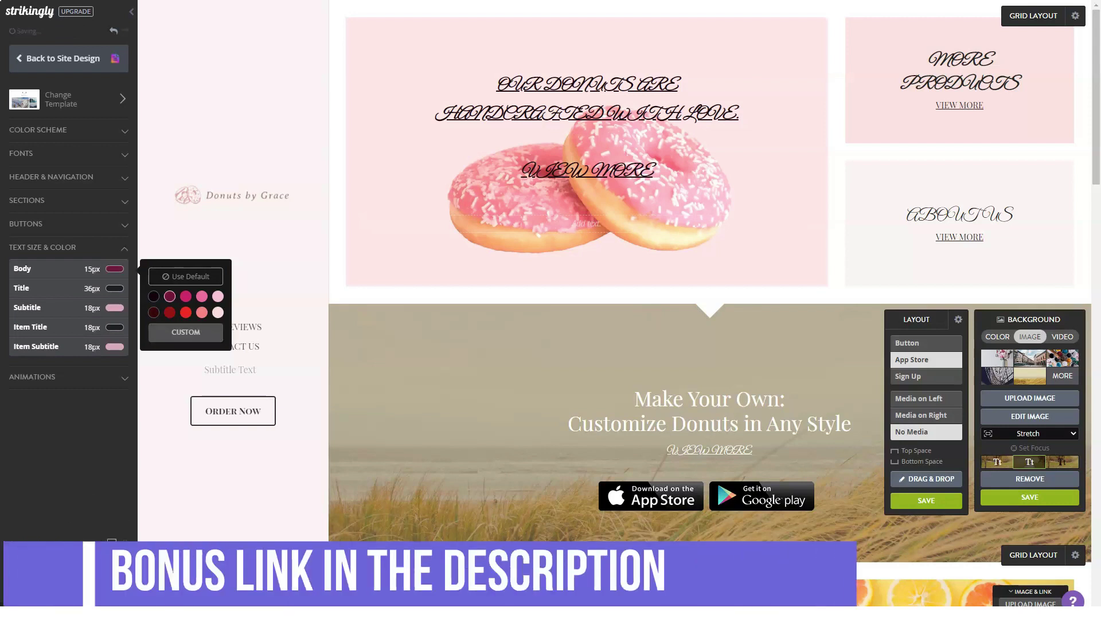
pyautogui.click(202, 296)
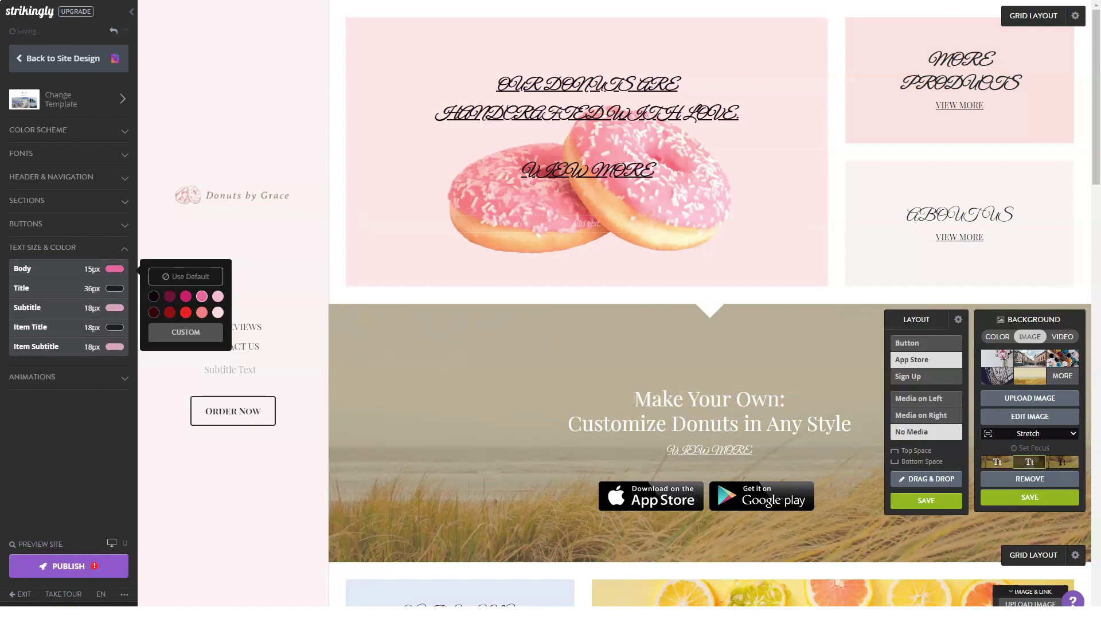
pyautogui.press('Escape')
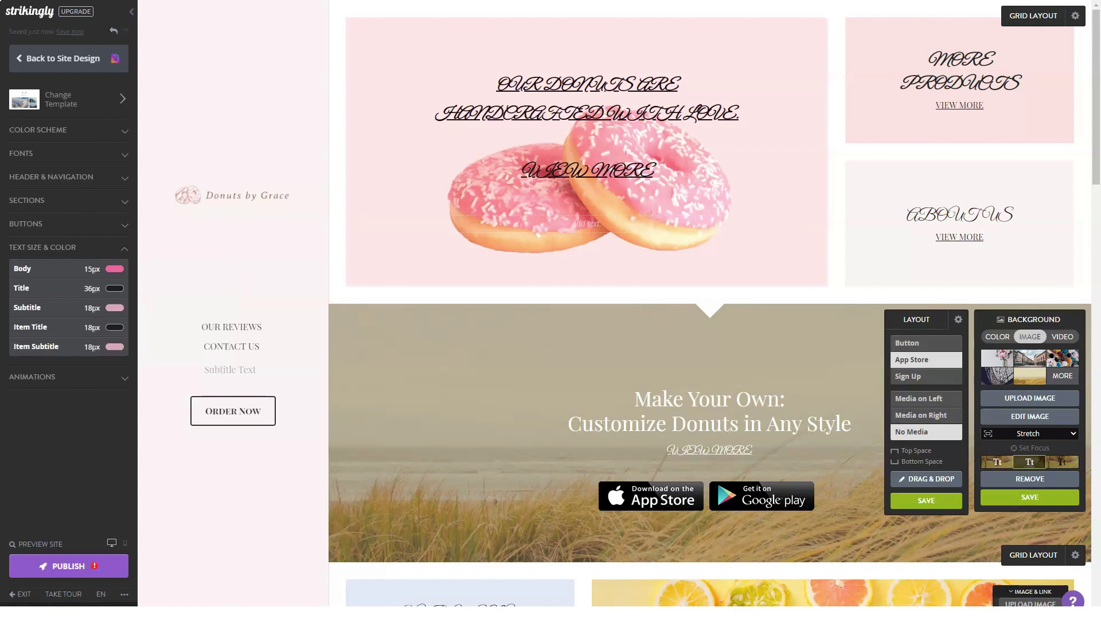
# Step: Set title colour to dark maroon, leaving the subtitle colour as is
pyautogui.click(114, 288)
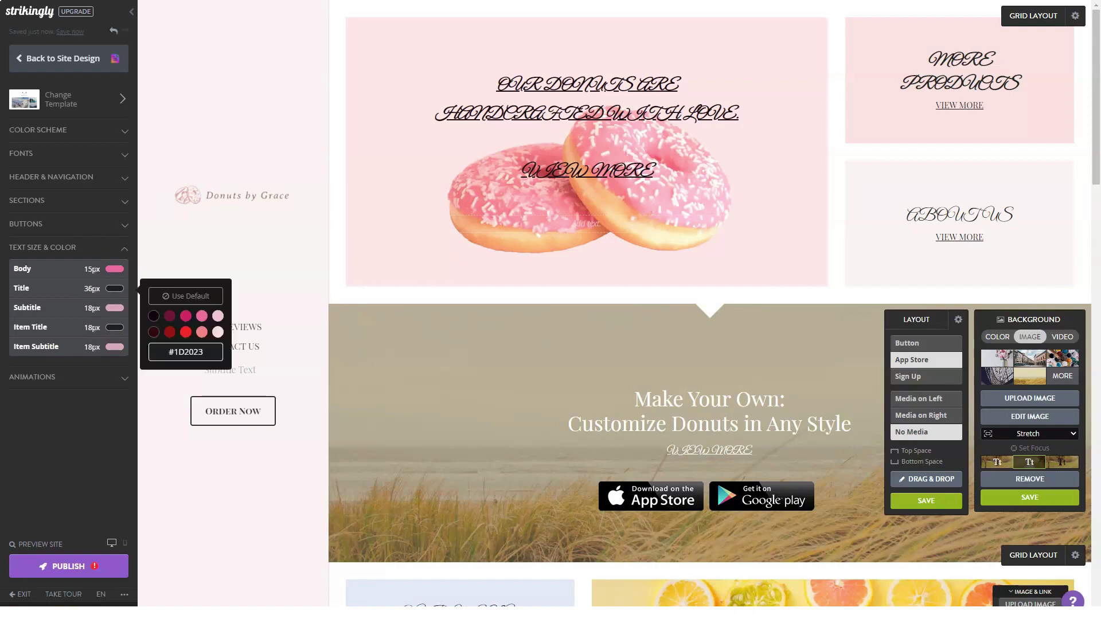
pyautogui.click(169, 332)
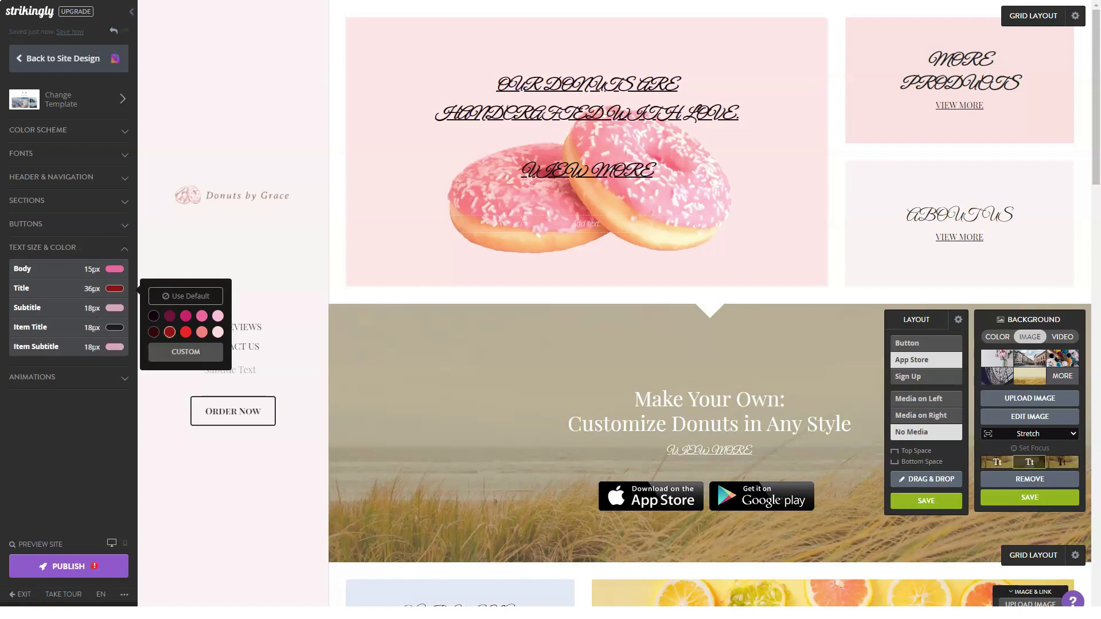
pyautogui.click(169, 316)
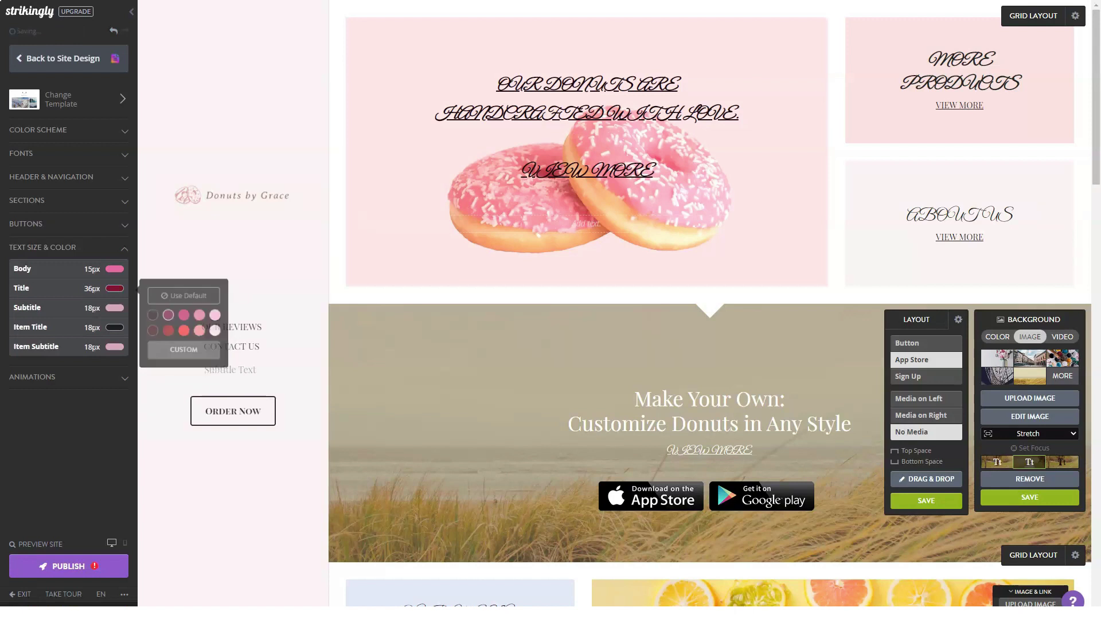
pyautogui.click(114, 308)
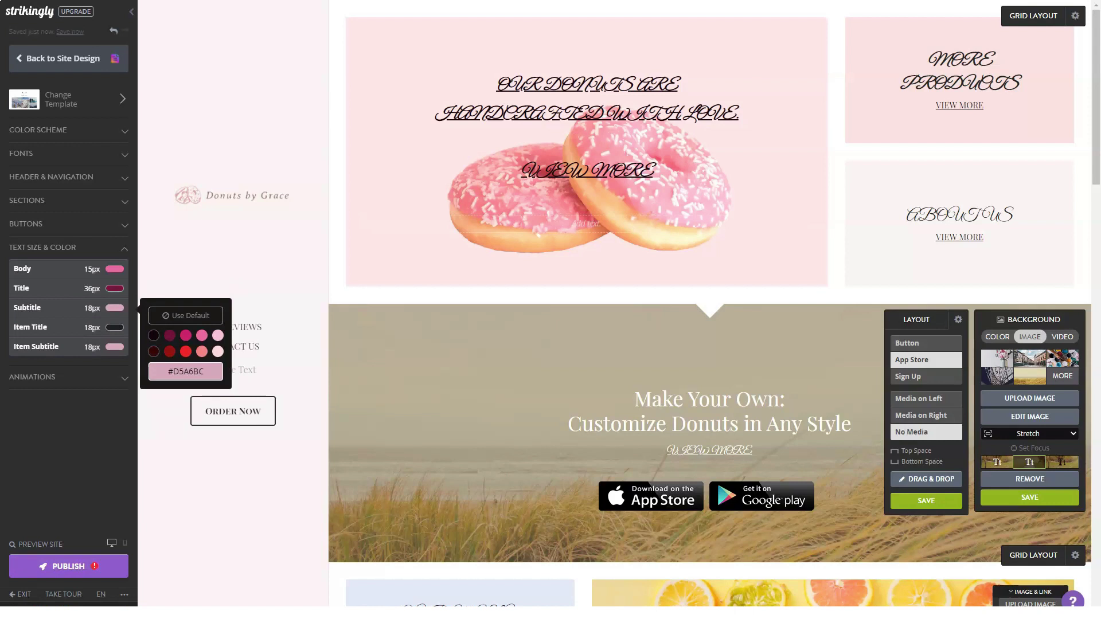
pyautogui.press('Escape')
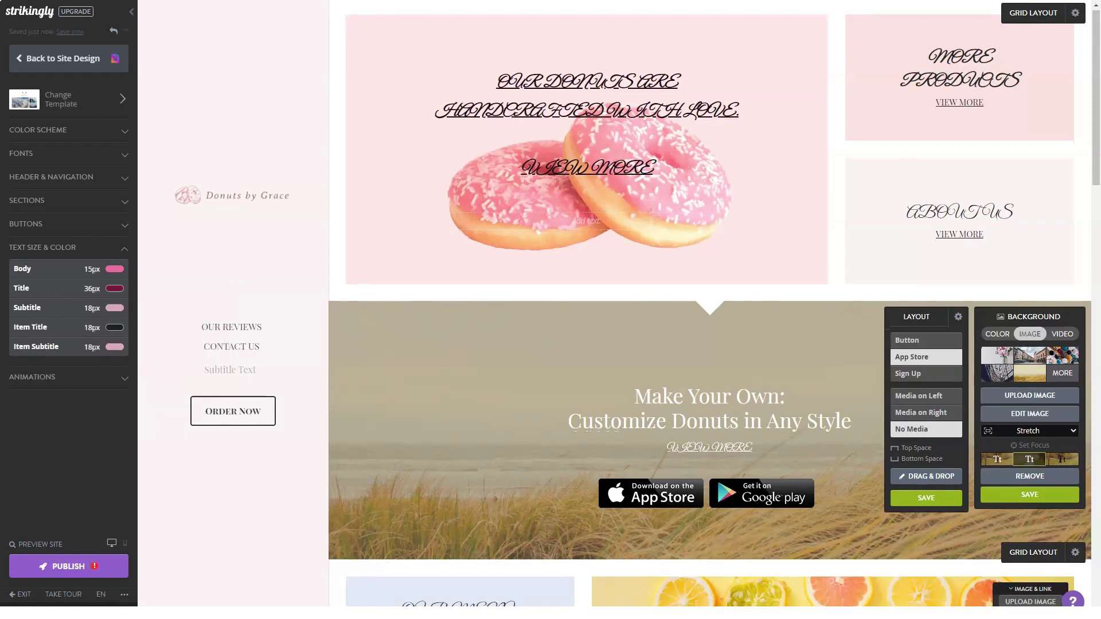
# Step: Publish the donut site from the bottom of the sidebar
pyautogui.scroll(-10, 709, 310)
pyautogui.scroll(-5, 709, 310)
pyautogui.scroll(-4, 710, 310)
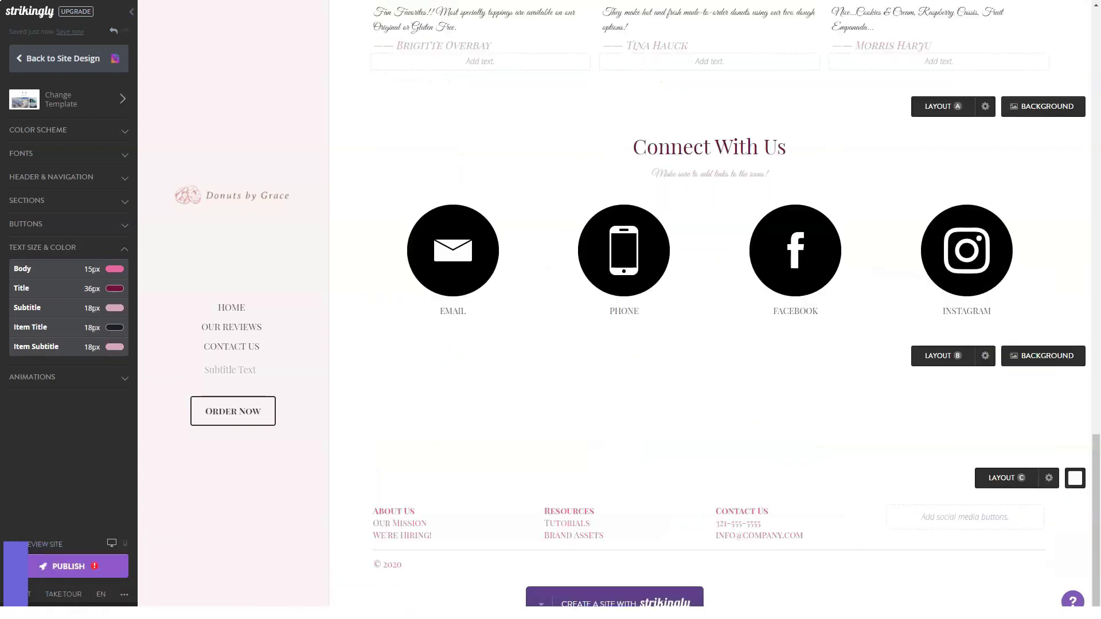
pyautogui.click(68, 566)
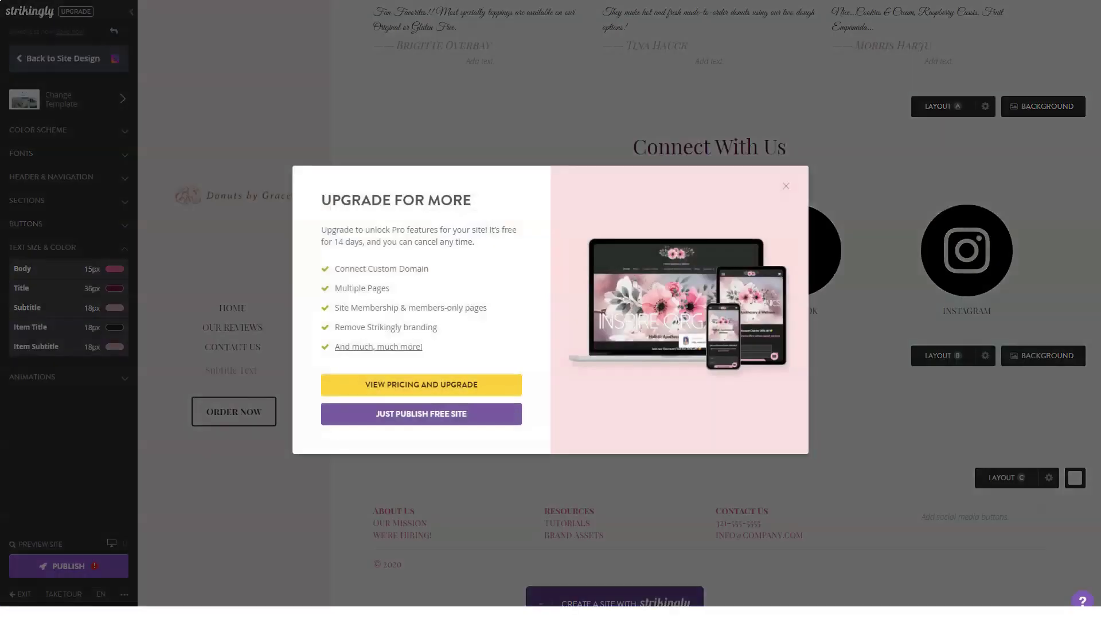